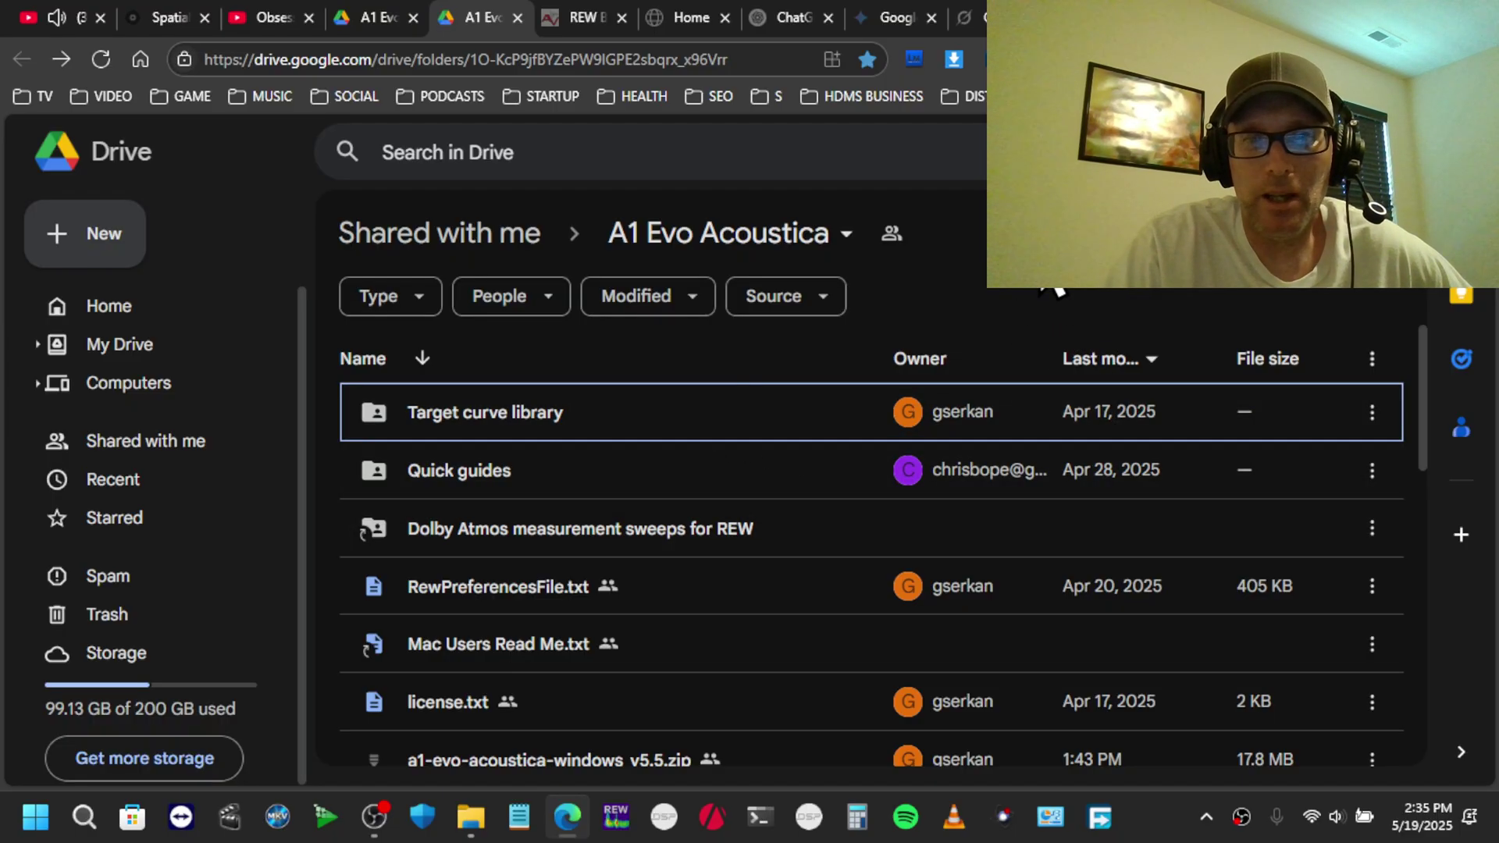
Download Harman Kardon.txt from the Target curve library folder in Google Drive
double_click(614, 442)
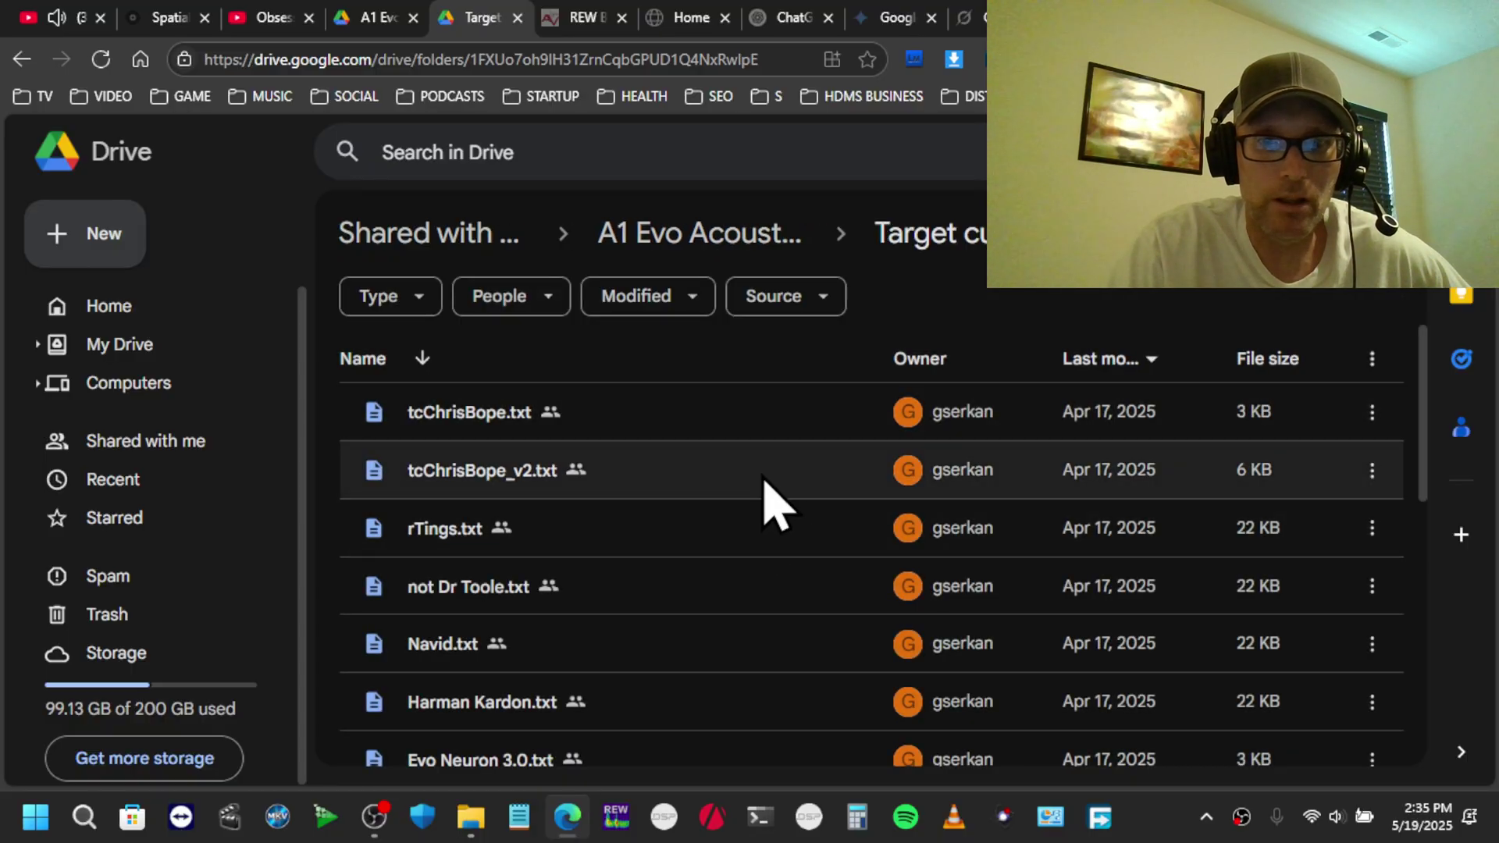
scroll(766, 492, down, 2)
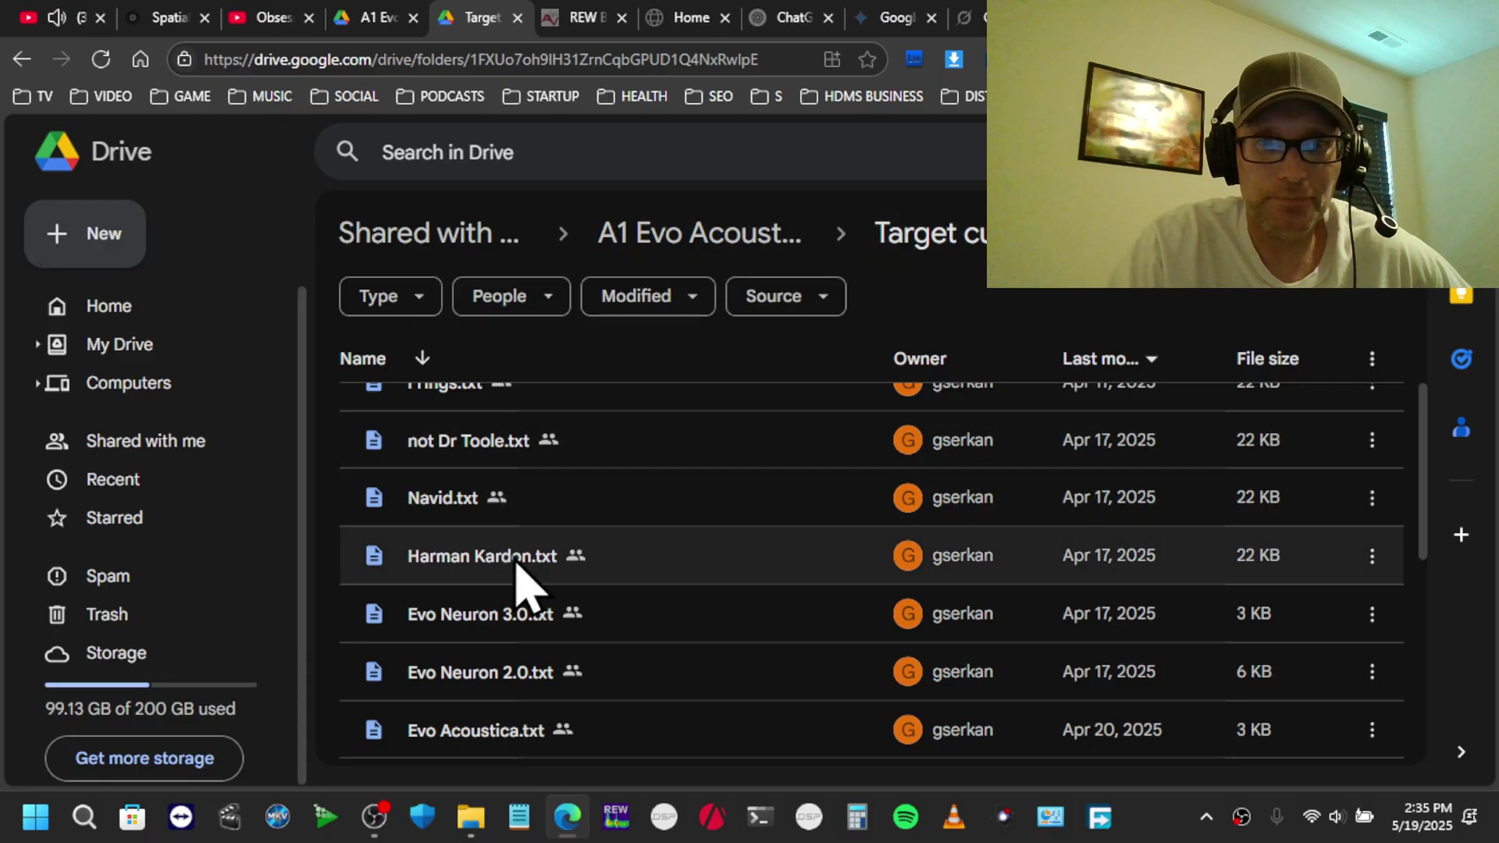
click(1371, 556)
click(1093, 220)
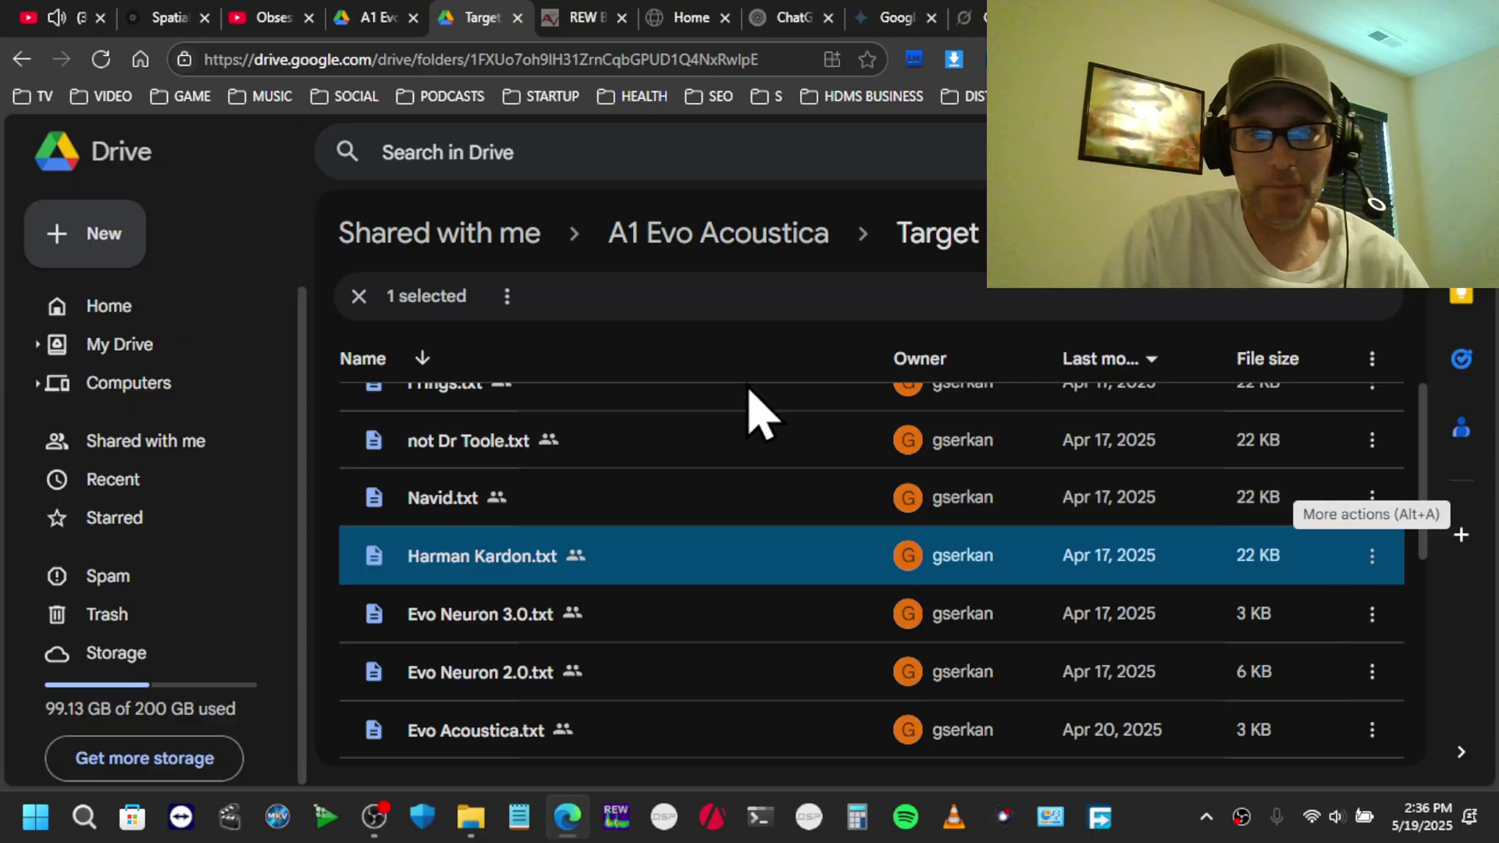
Confirm the Harman Kardon.txt download in FDM and launch REW
right_click(616, 817)
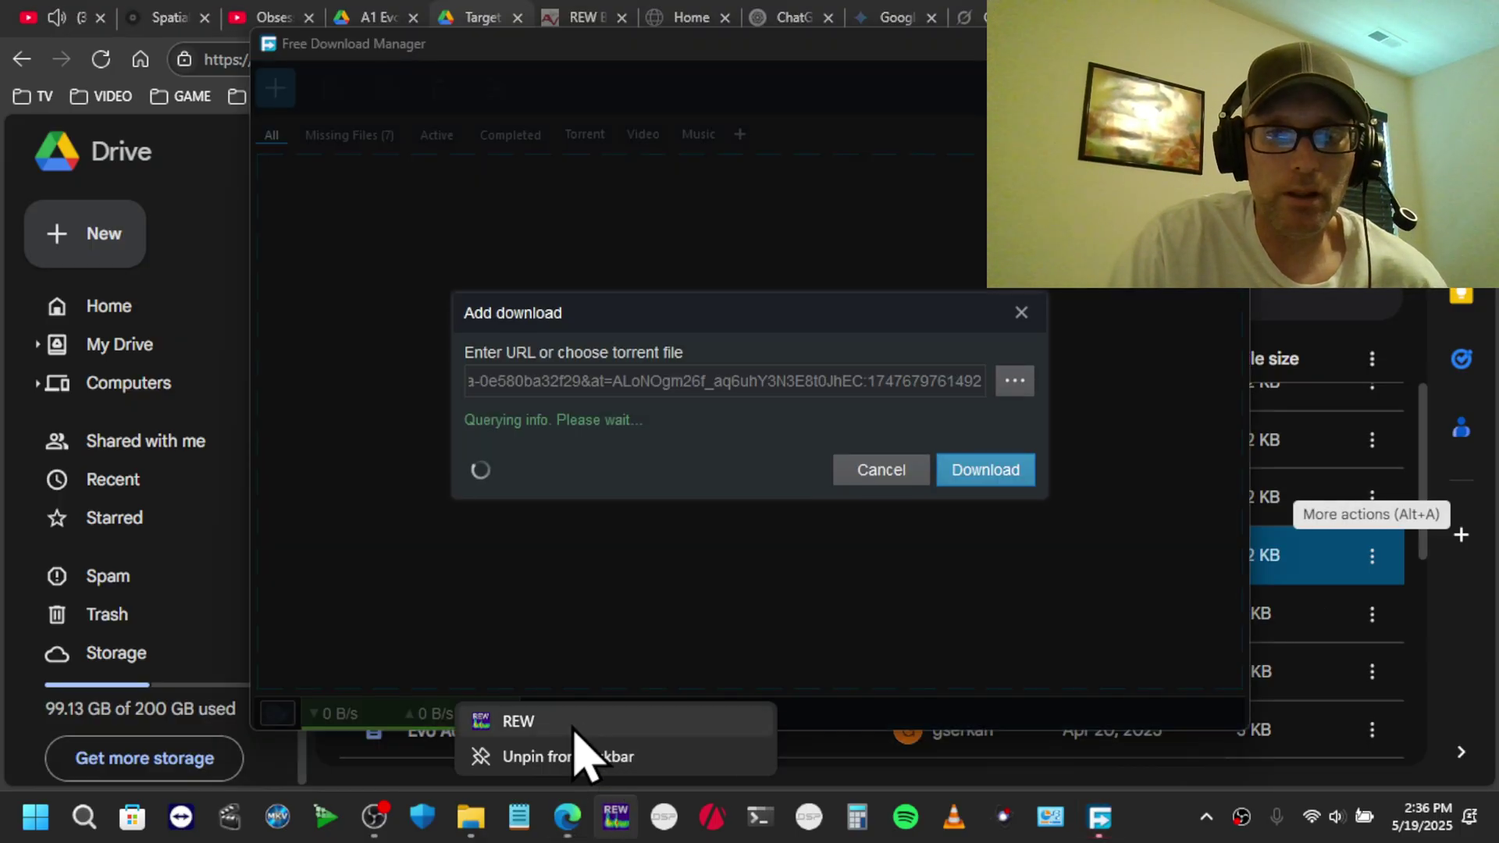
click(1015, 476)
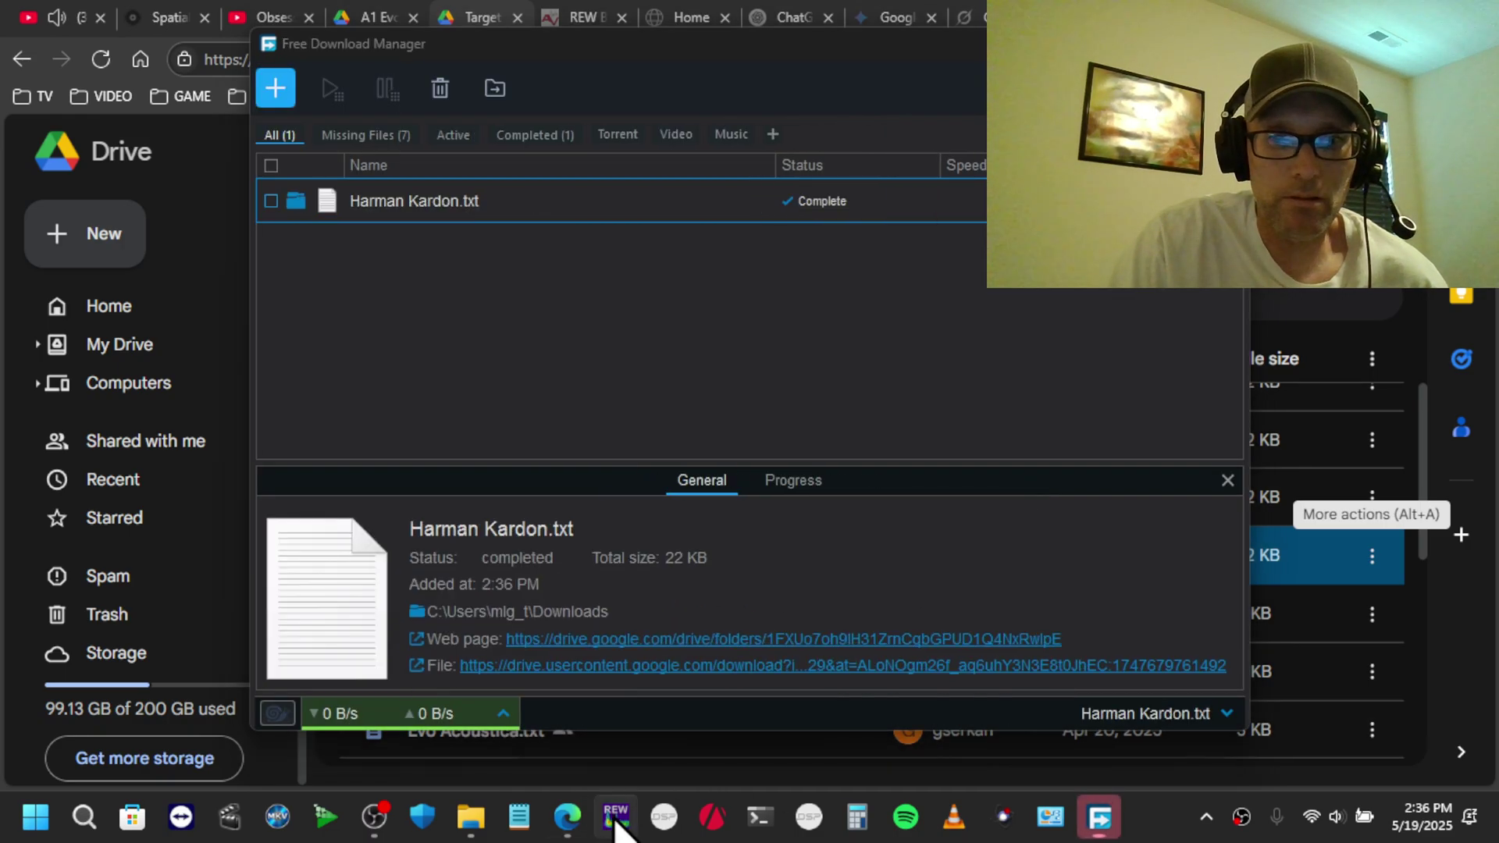
right_click(615, 817)
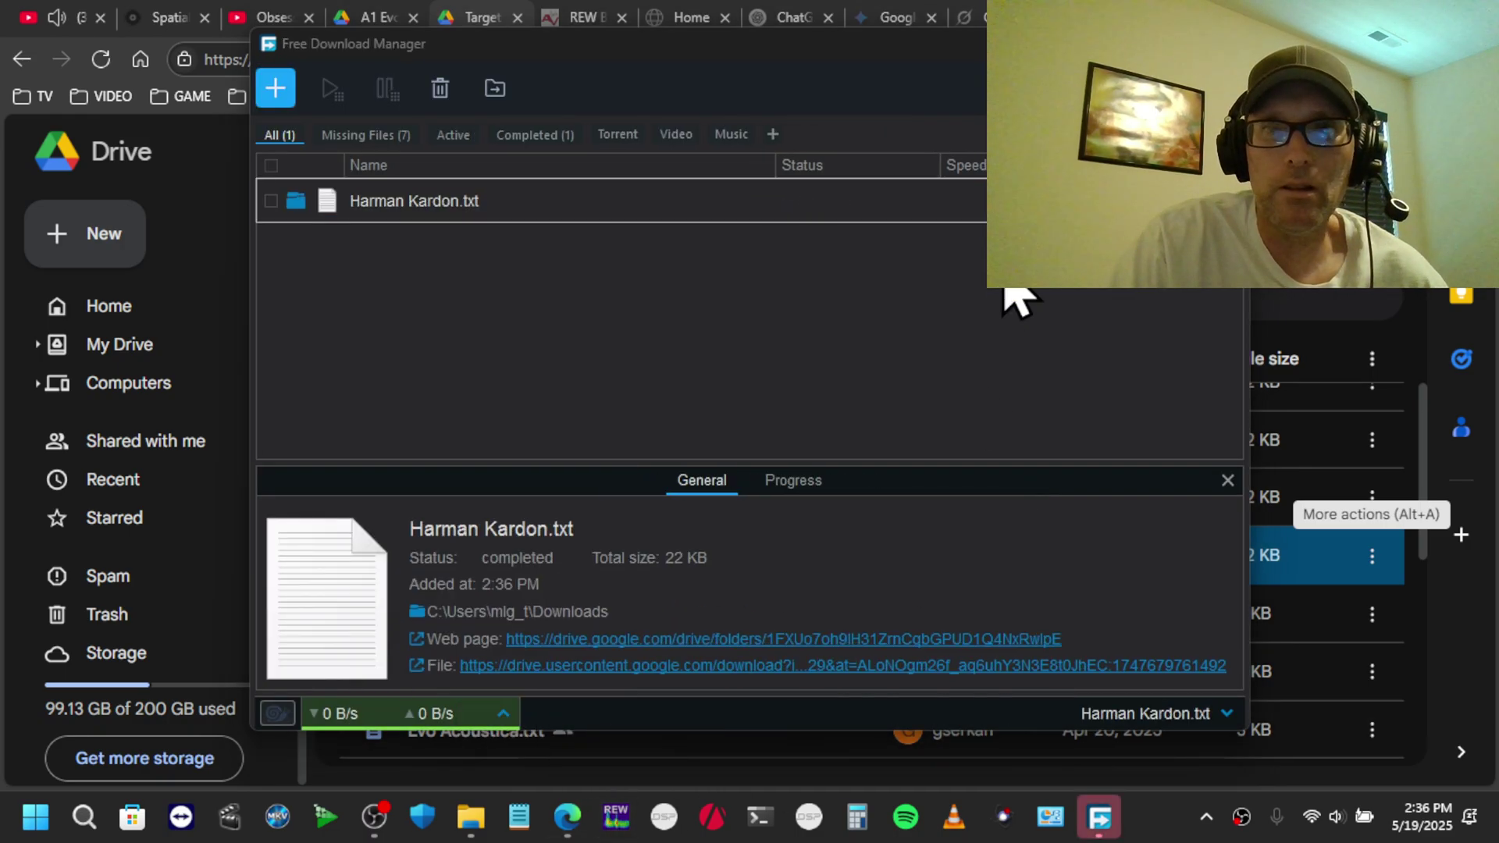
Snap Downloads left and REW right, then drop Harman Kardon.txt into REW
click(470, 816)
drag(546, 18, 1, 273)
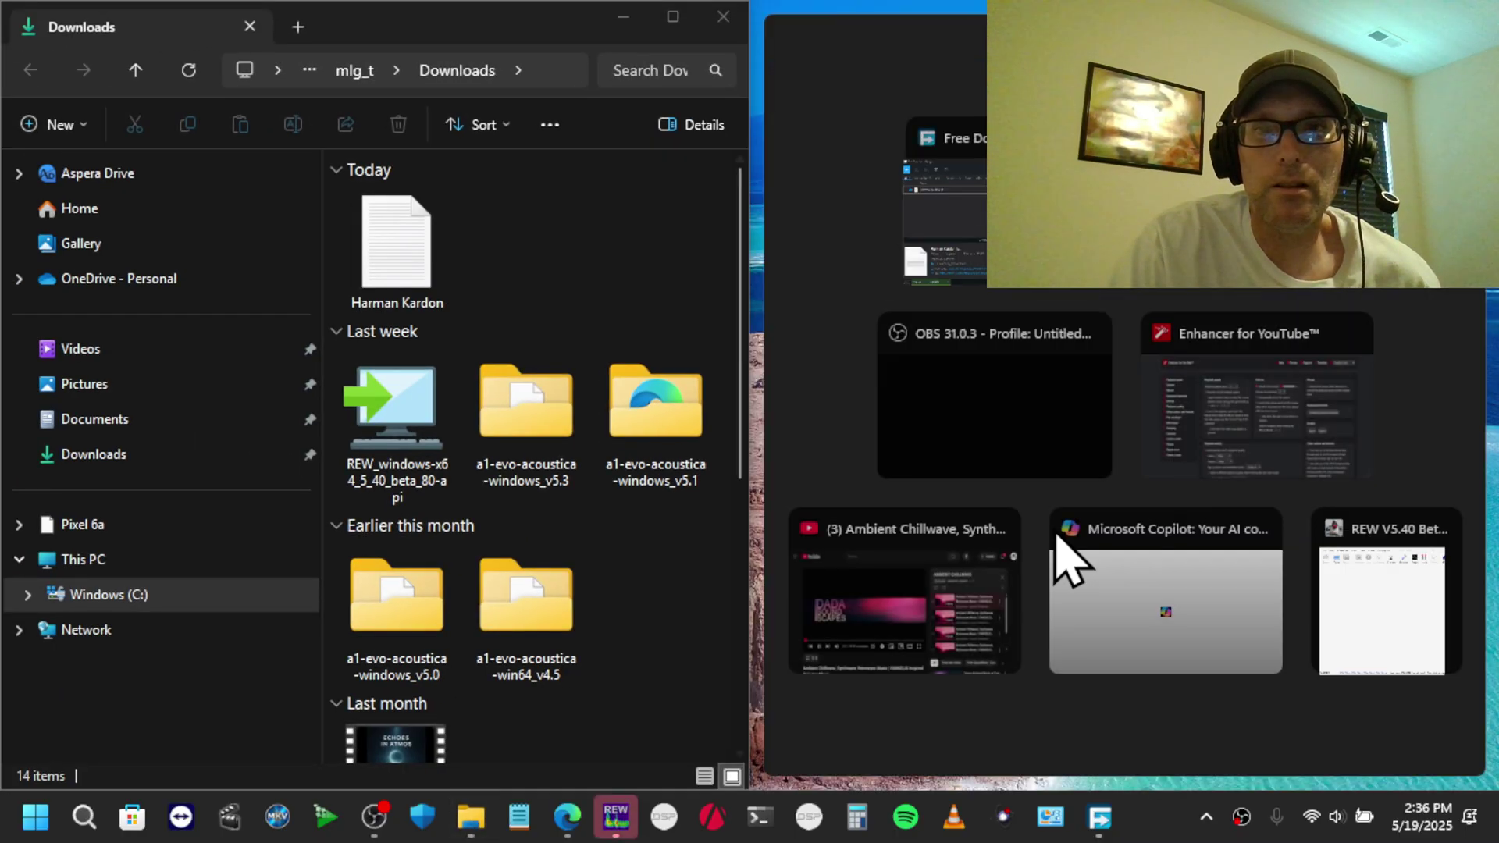
click(616, 816)
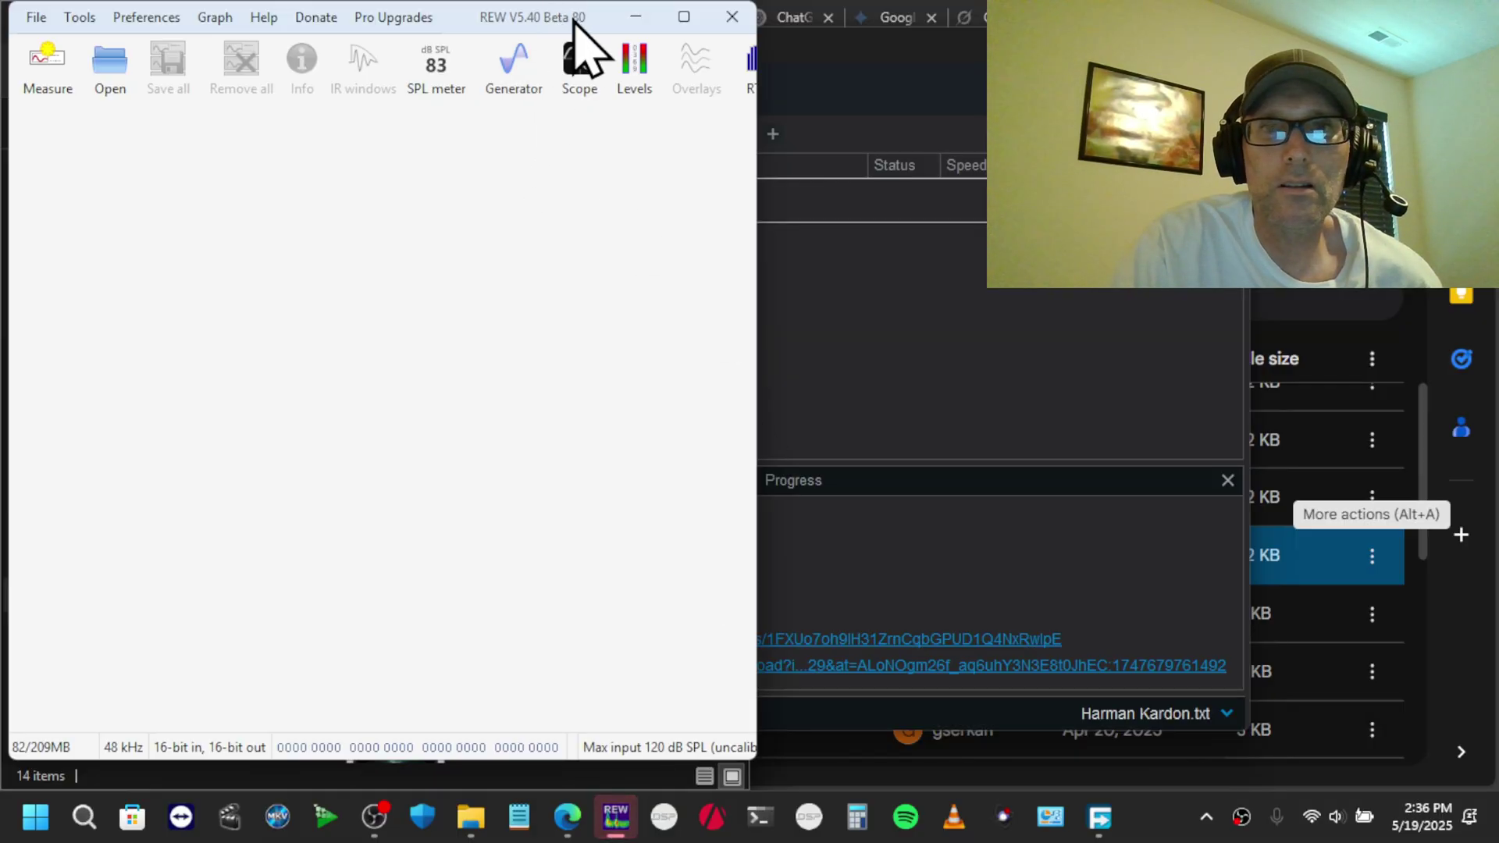
key(super+Right)
key(super+Up)
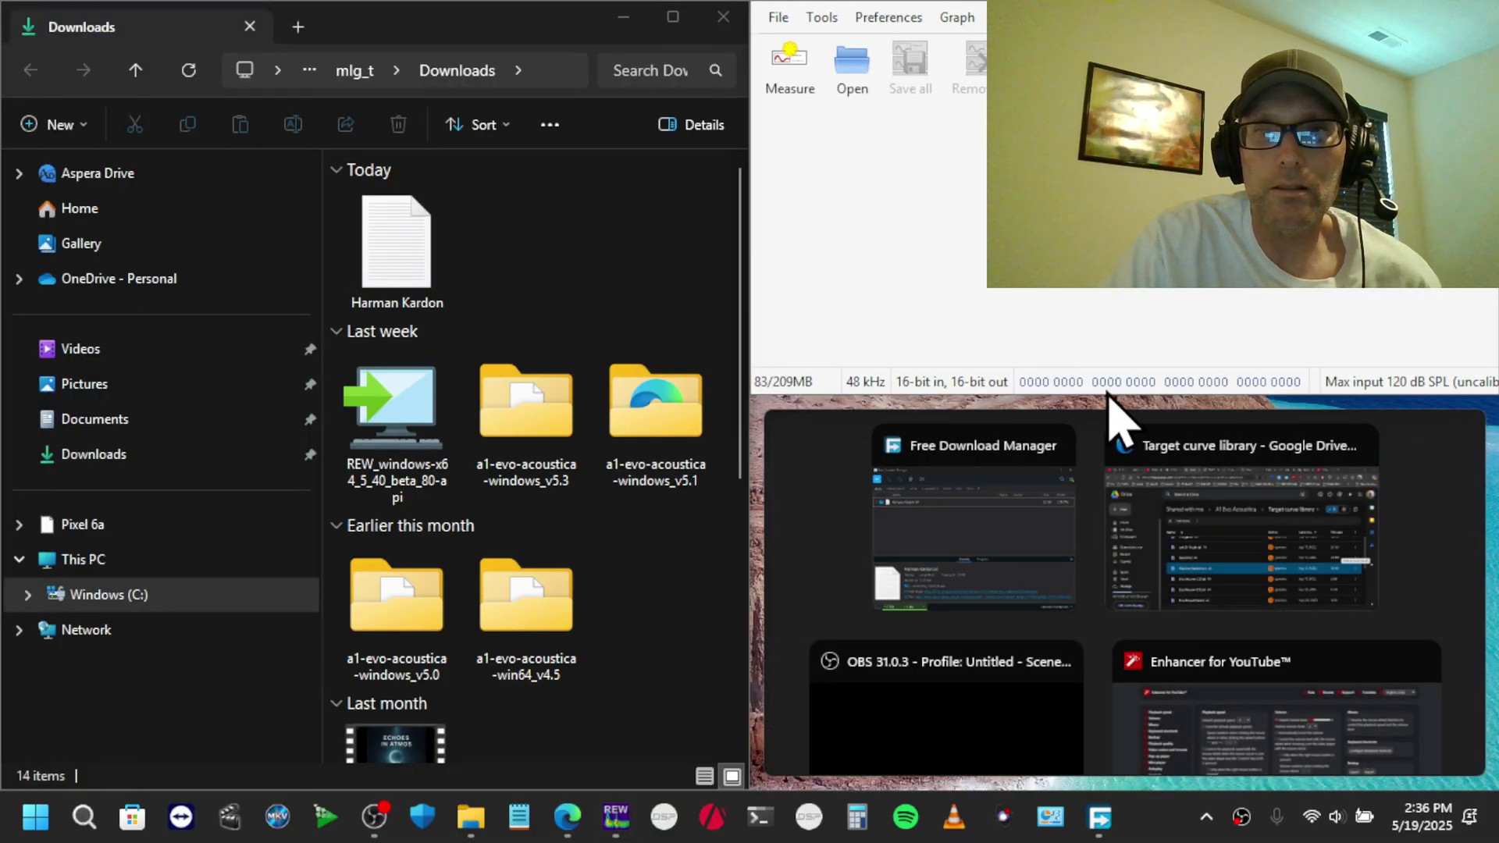
drag(1157, 392, 1277, 788)
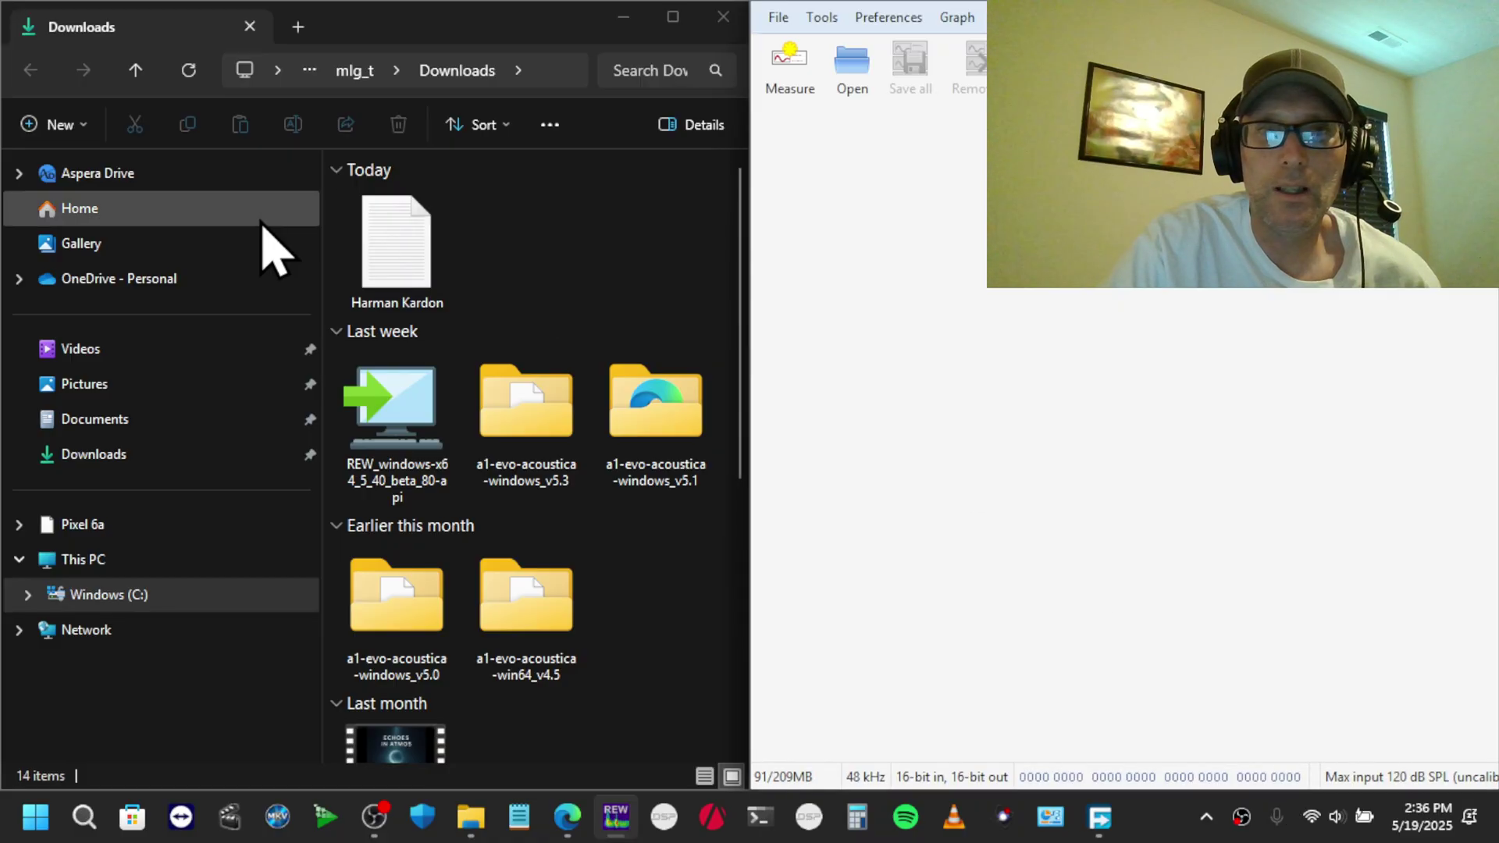
drag(410, 268, 1114, 395)
Maximise the REW window with the Harman Kardon measurement loaded
key(super+Up)
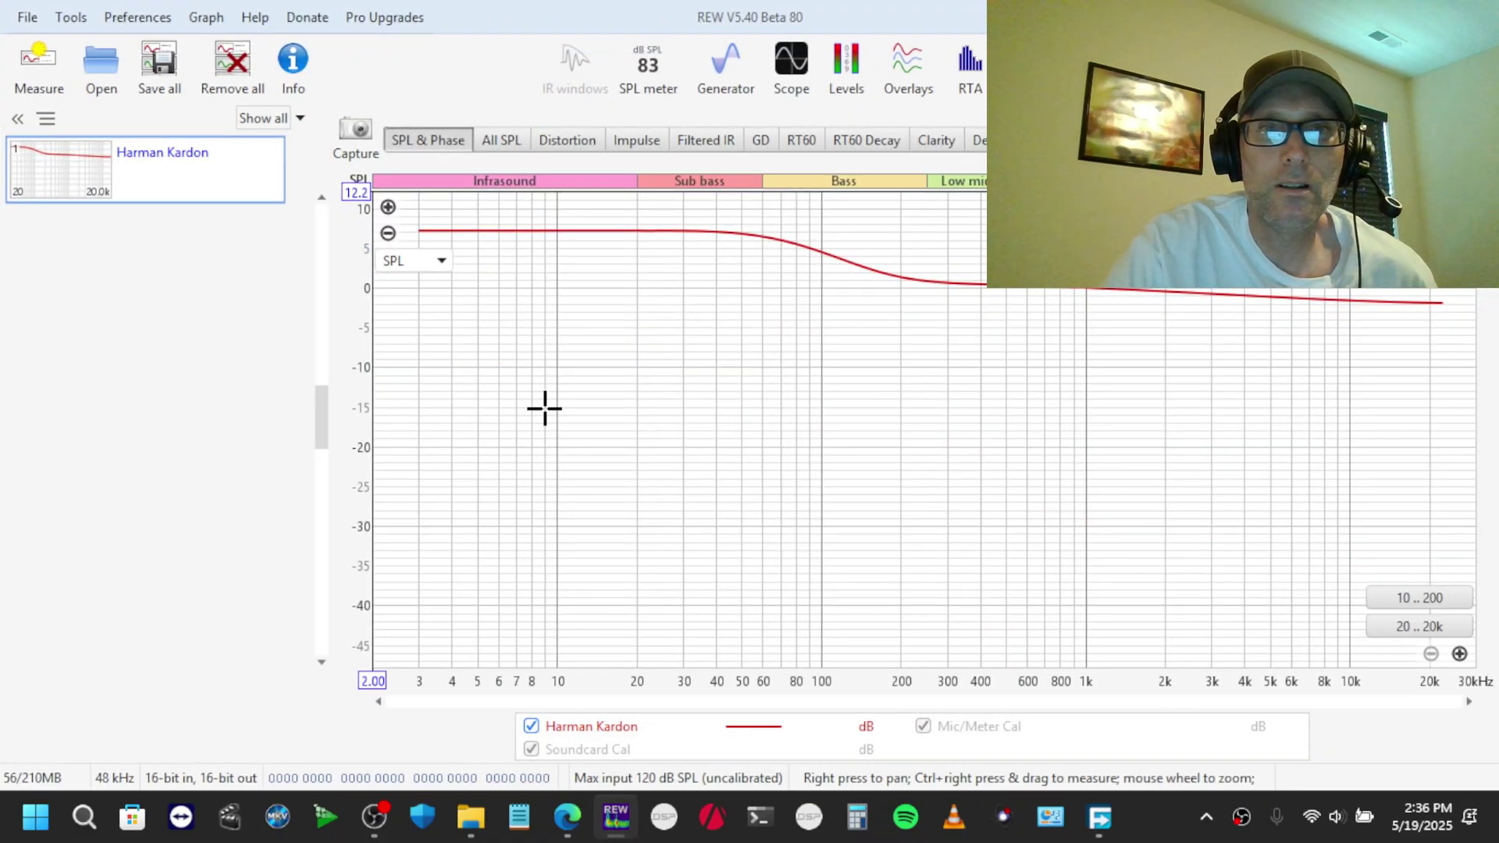
drag(325, 417, 328, 399)
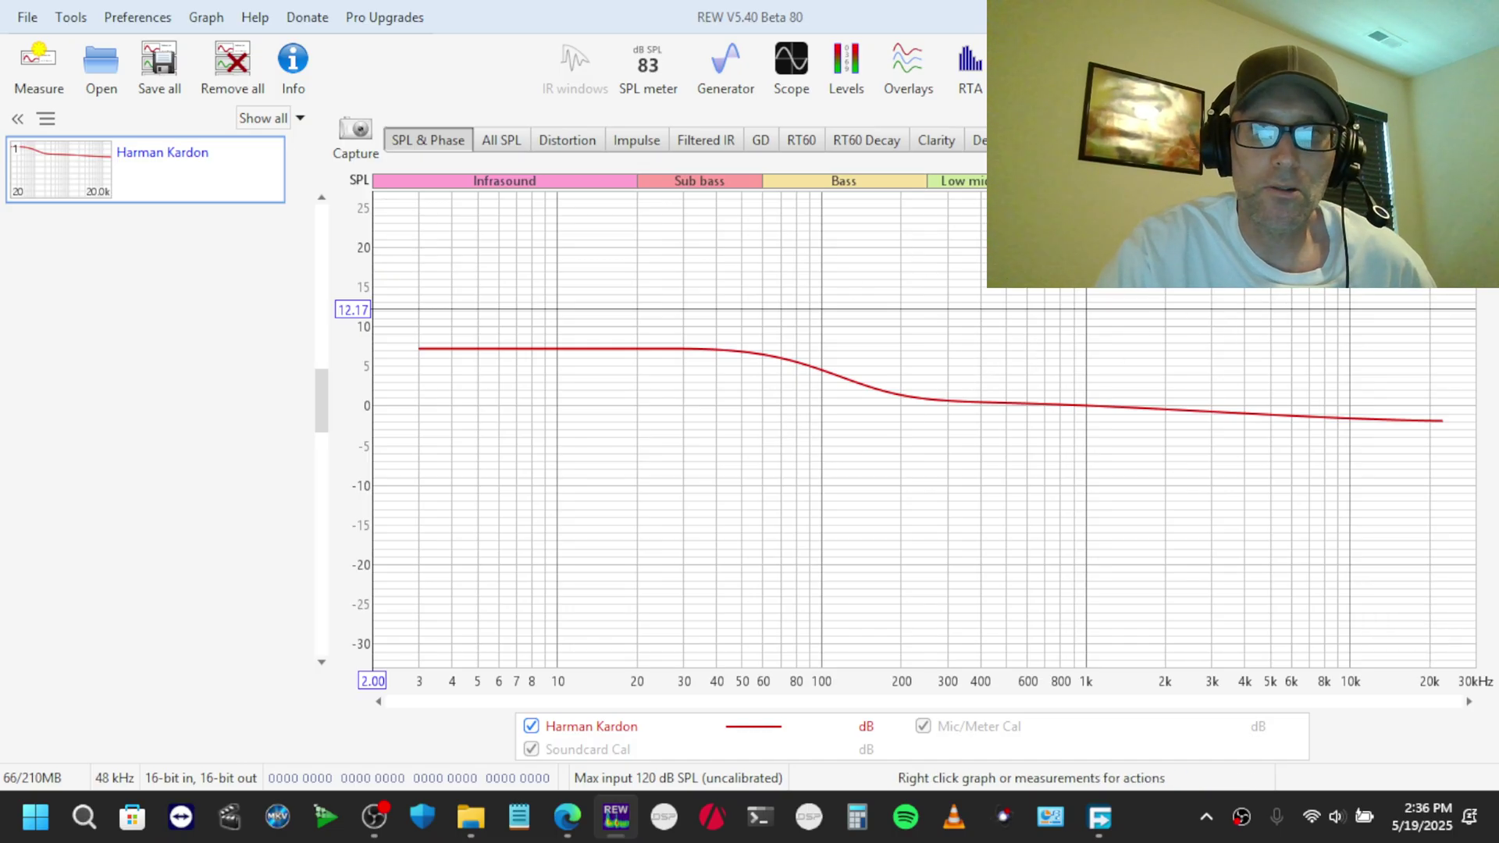
click(375, 816)
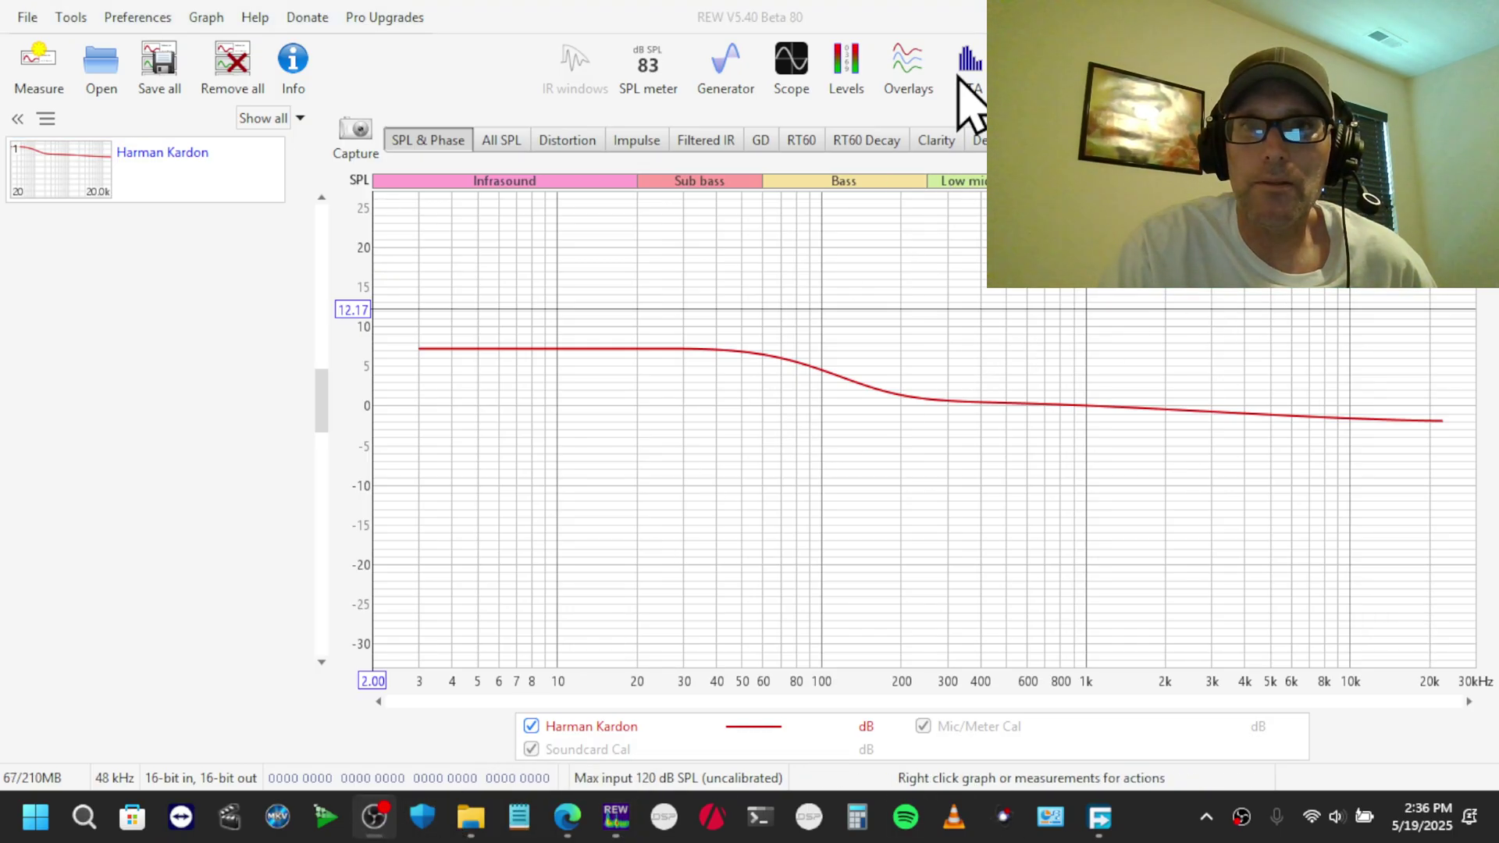
drag(958, 160, 569, 100)
Open the measurement's EQ window maximised, with the waterfall pane hidden
mouse_move(576, 831)
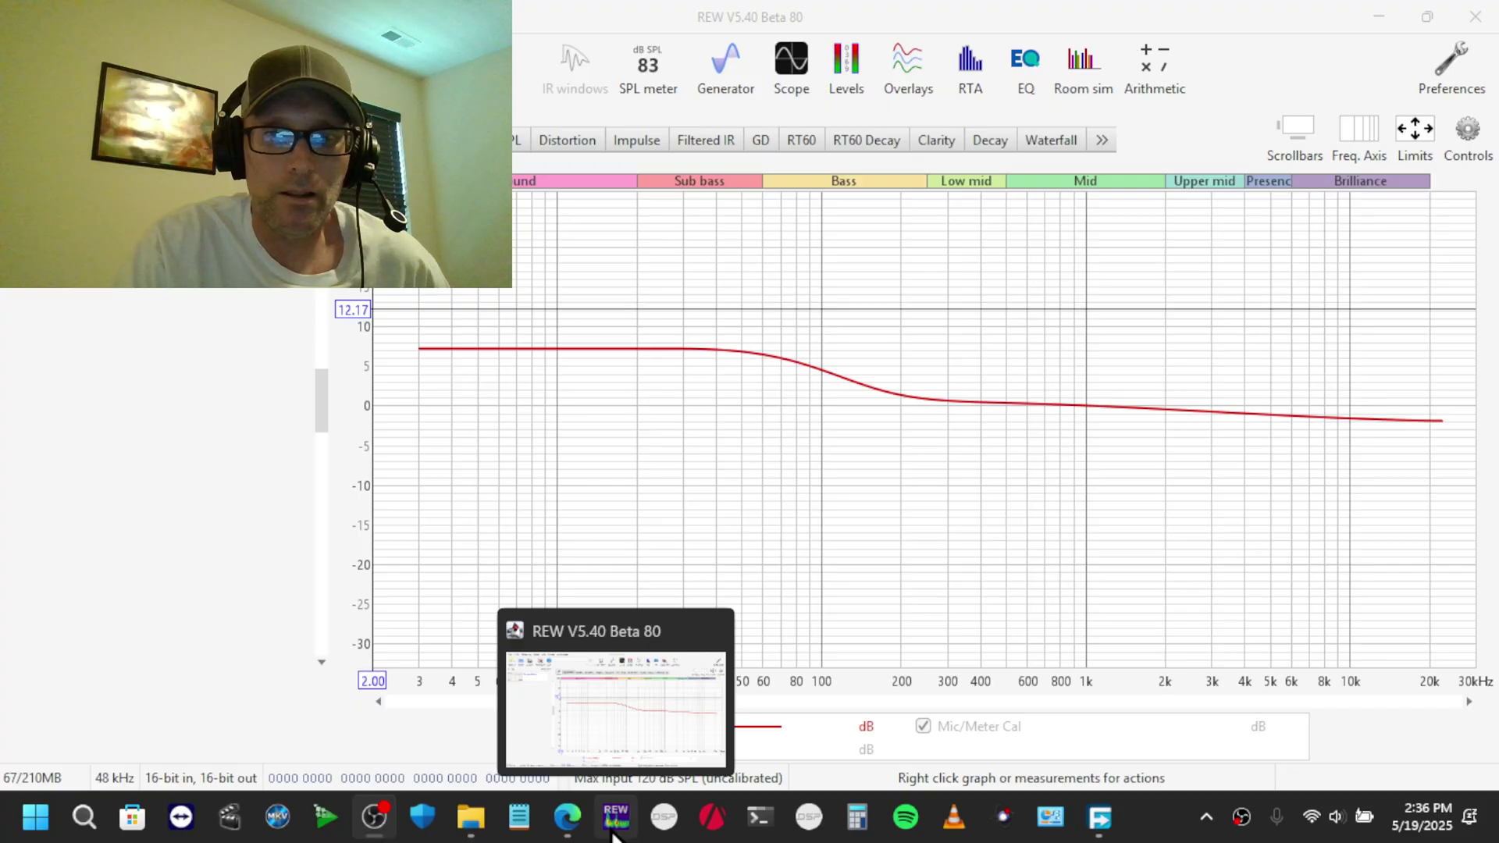
click(613, 835)
click(1026, 78)
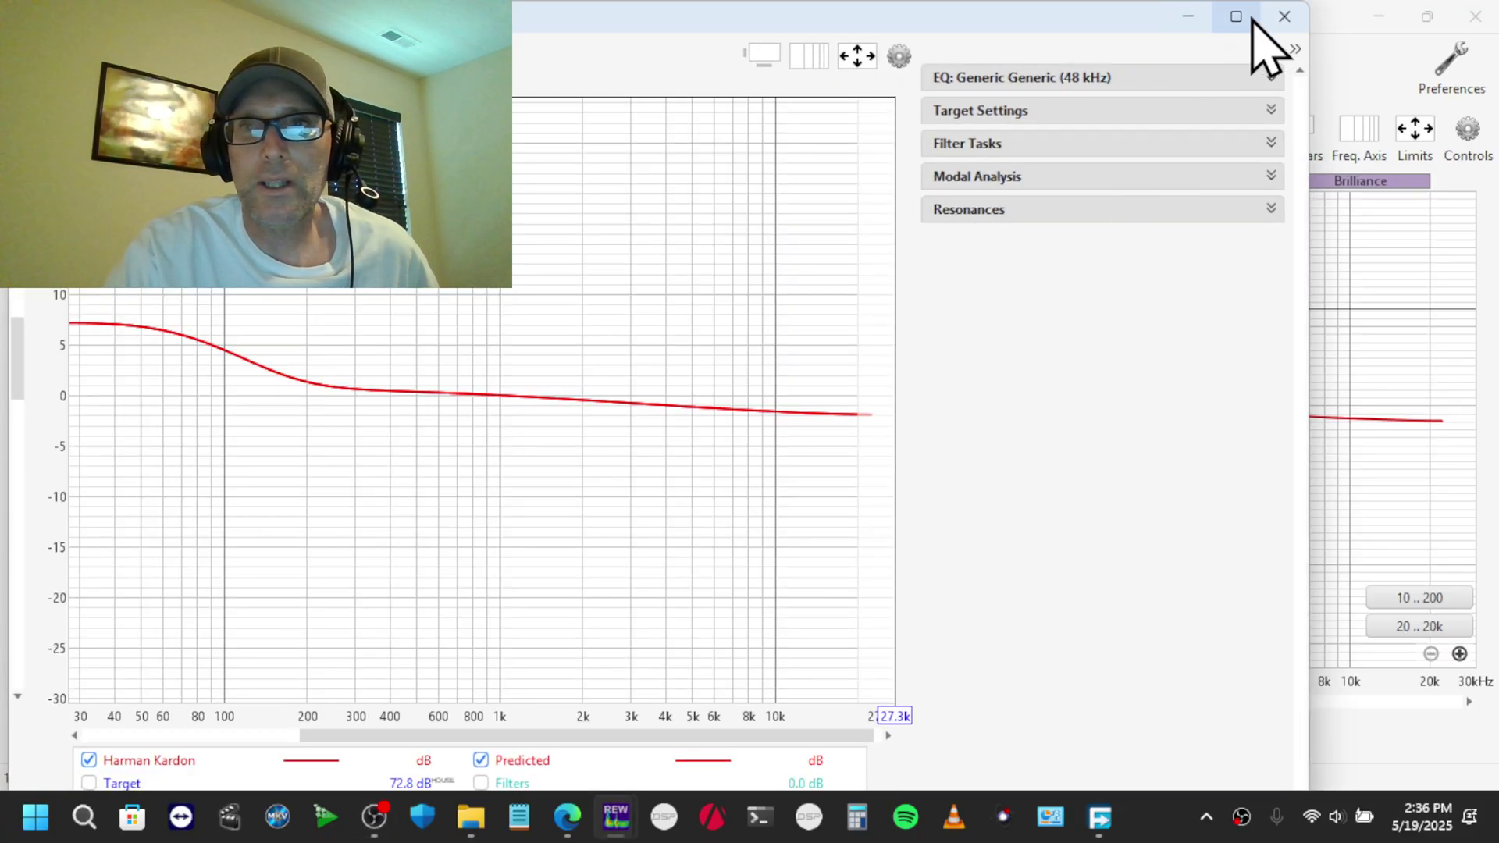
click(1251, 17)
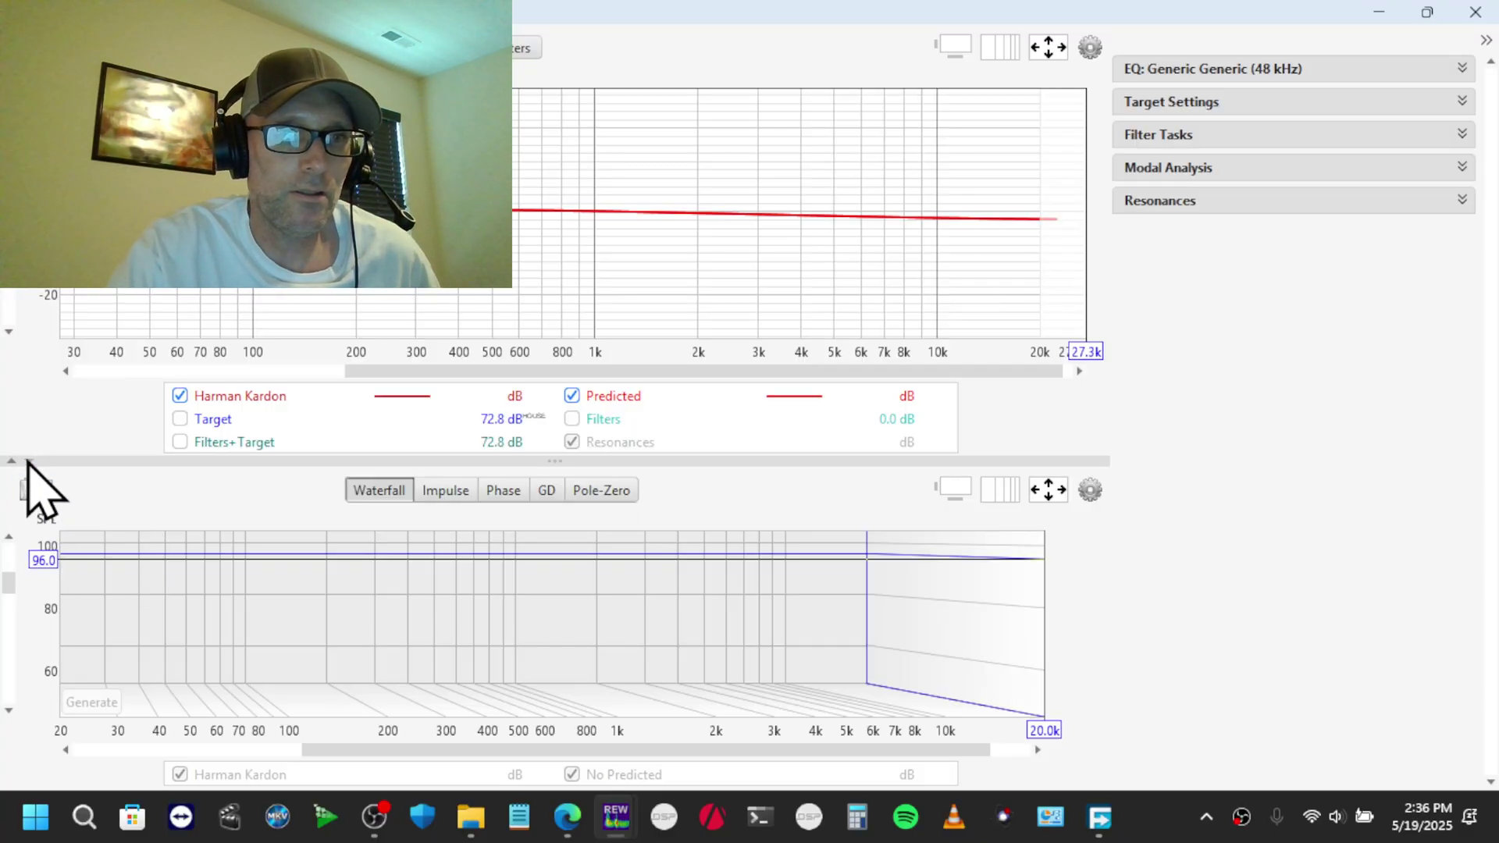
click(29, 462)
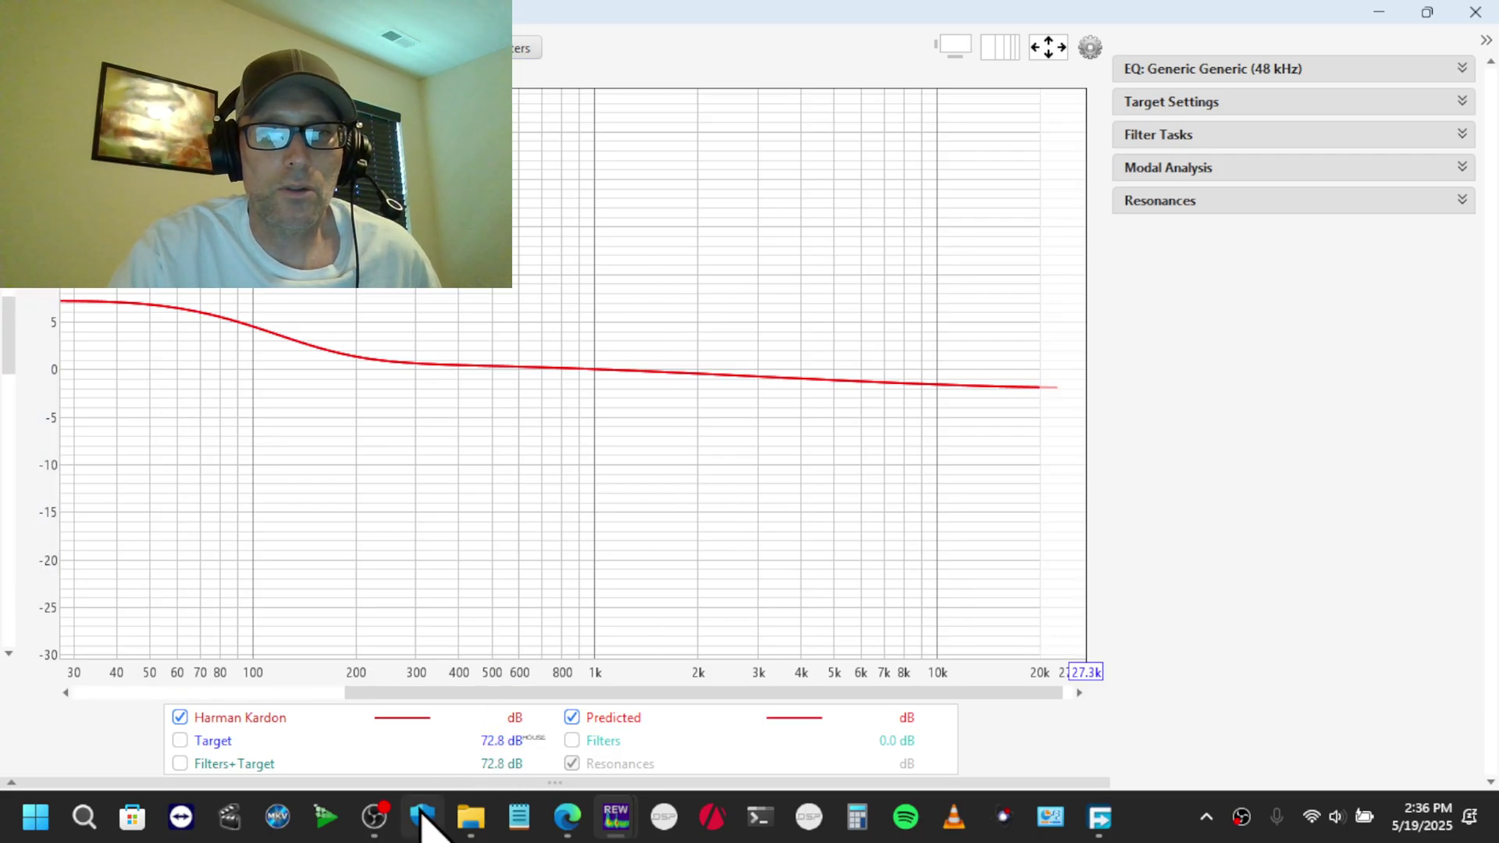
Switch briefly to the main REW window and back to the EQ window
click(383, 829)
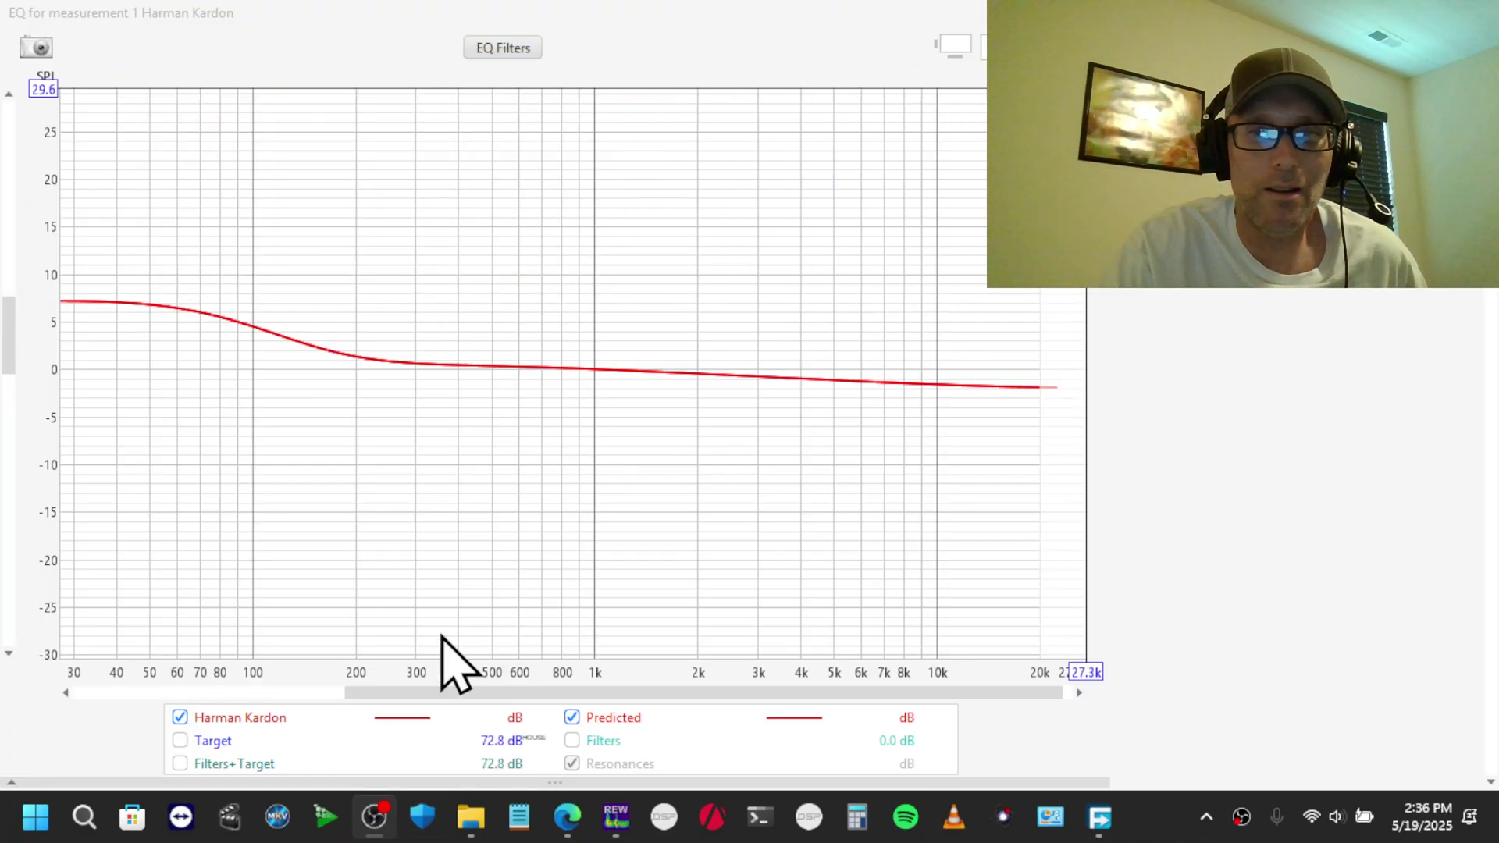
mouse_move(616, 816)
click(536, 761)
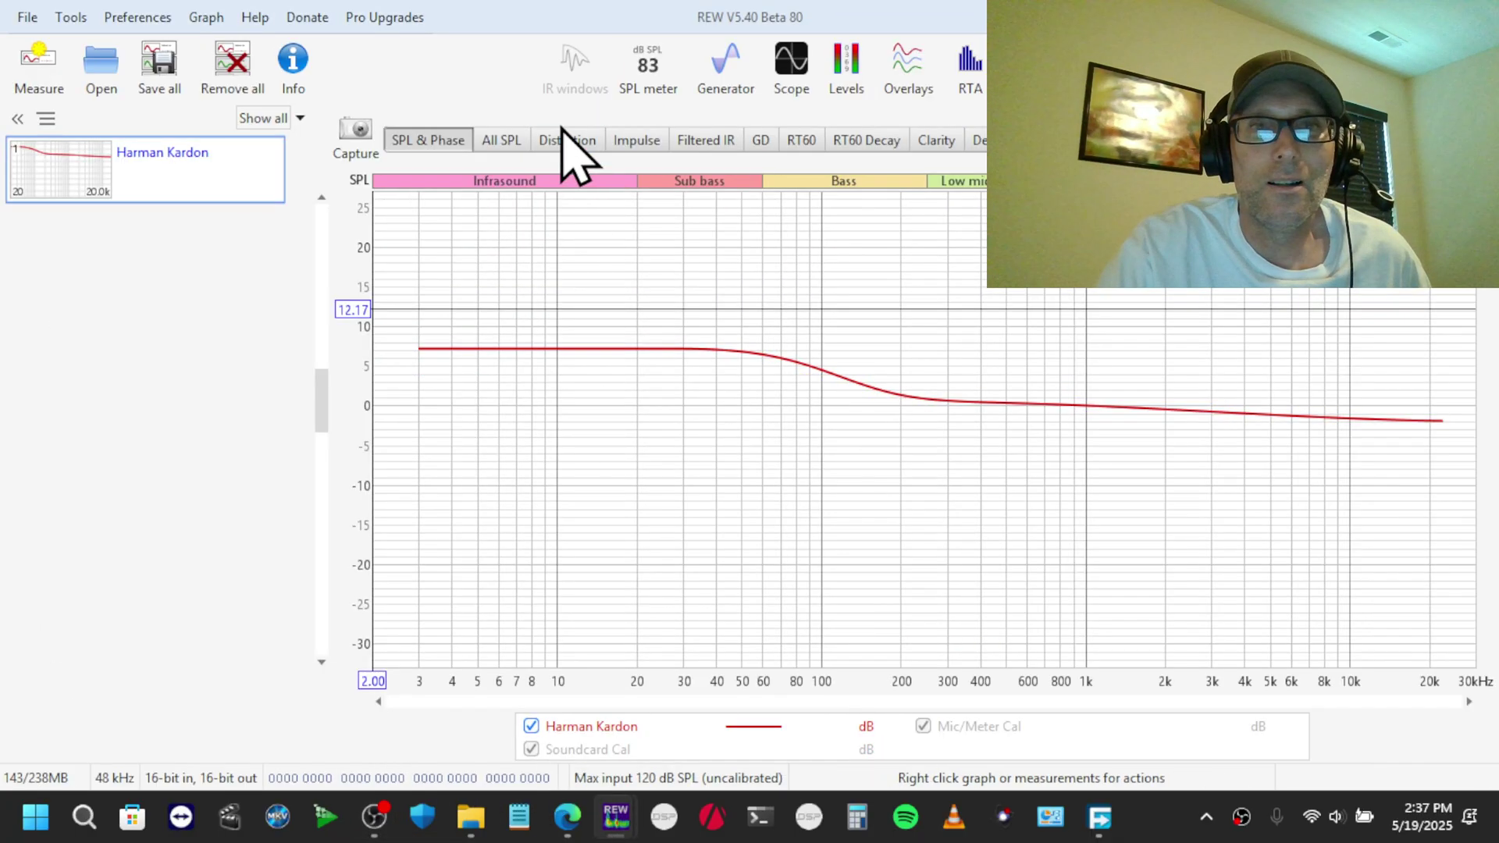
click(687, 749)
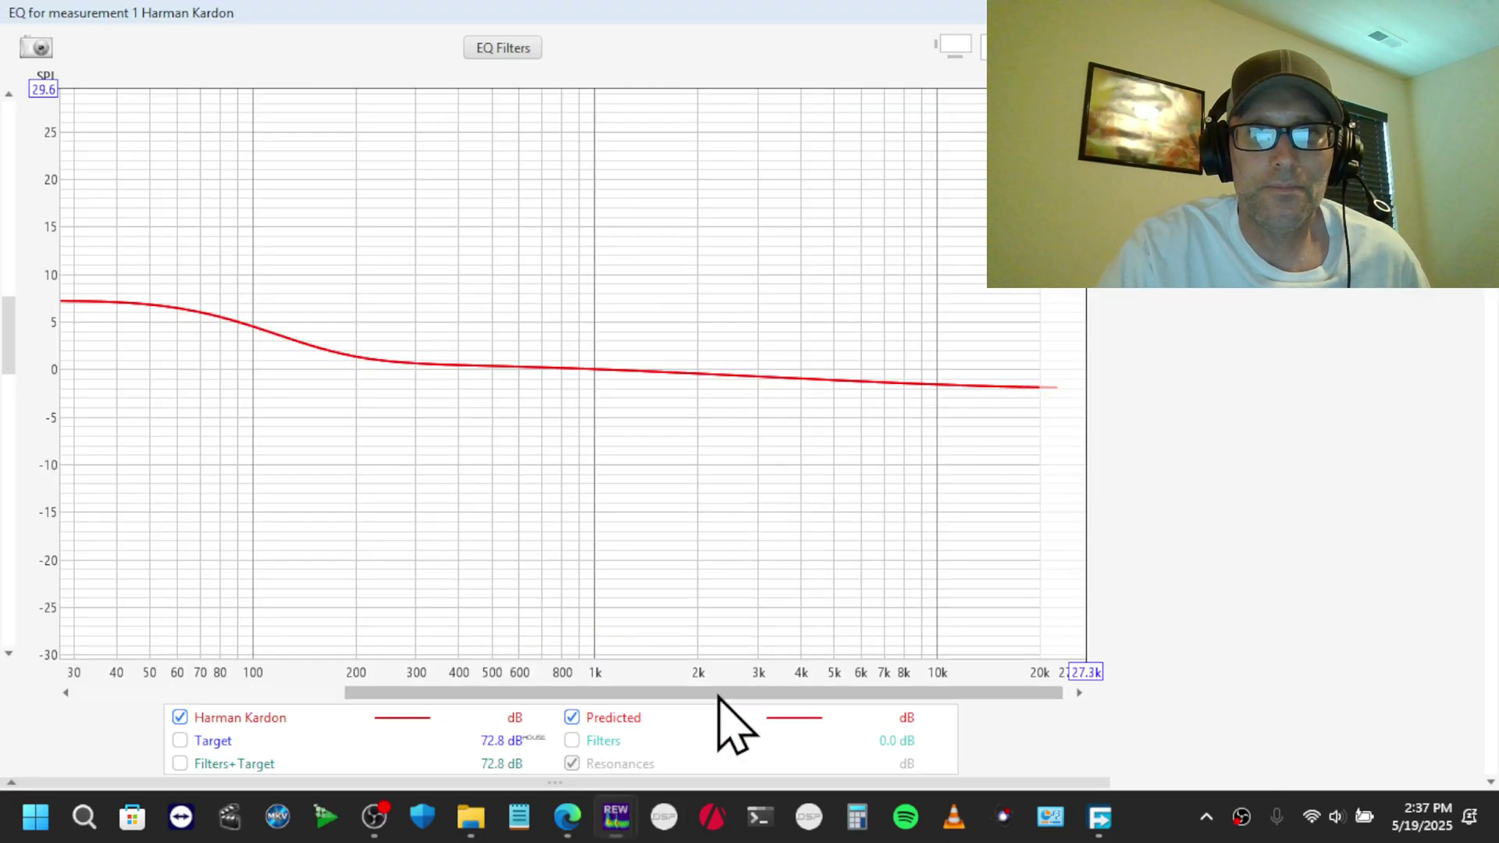
Open the EQ filters list and dock it, narrowed, below the response graph
click(514, 55)
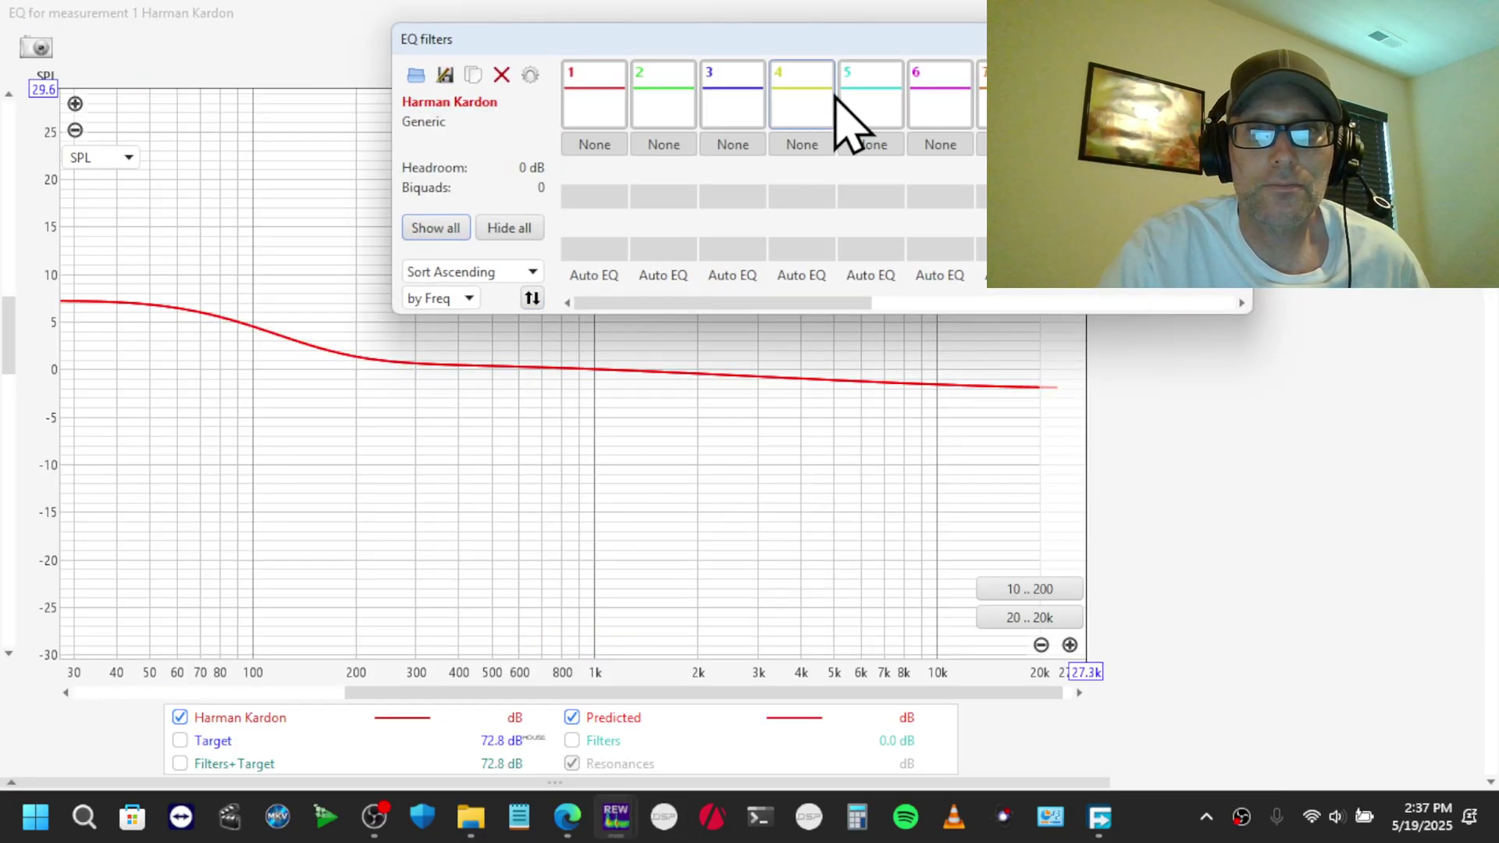
drag(841, 43, 531, 46)
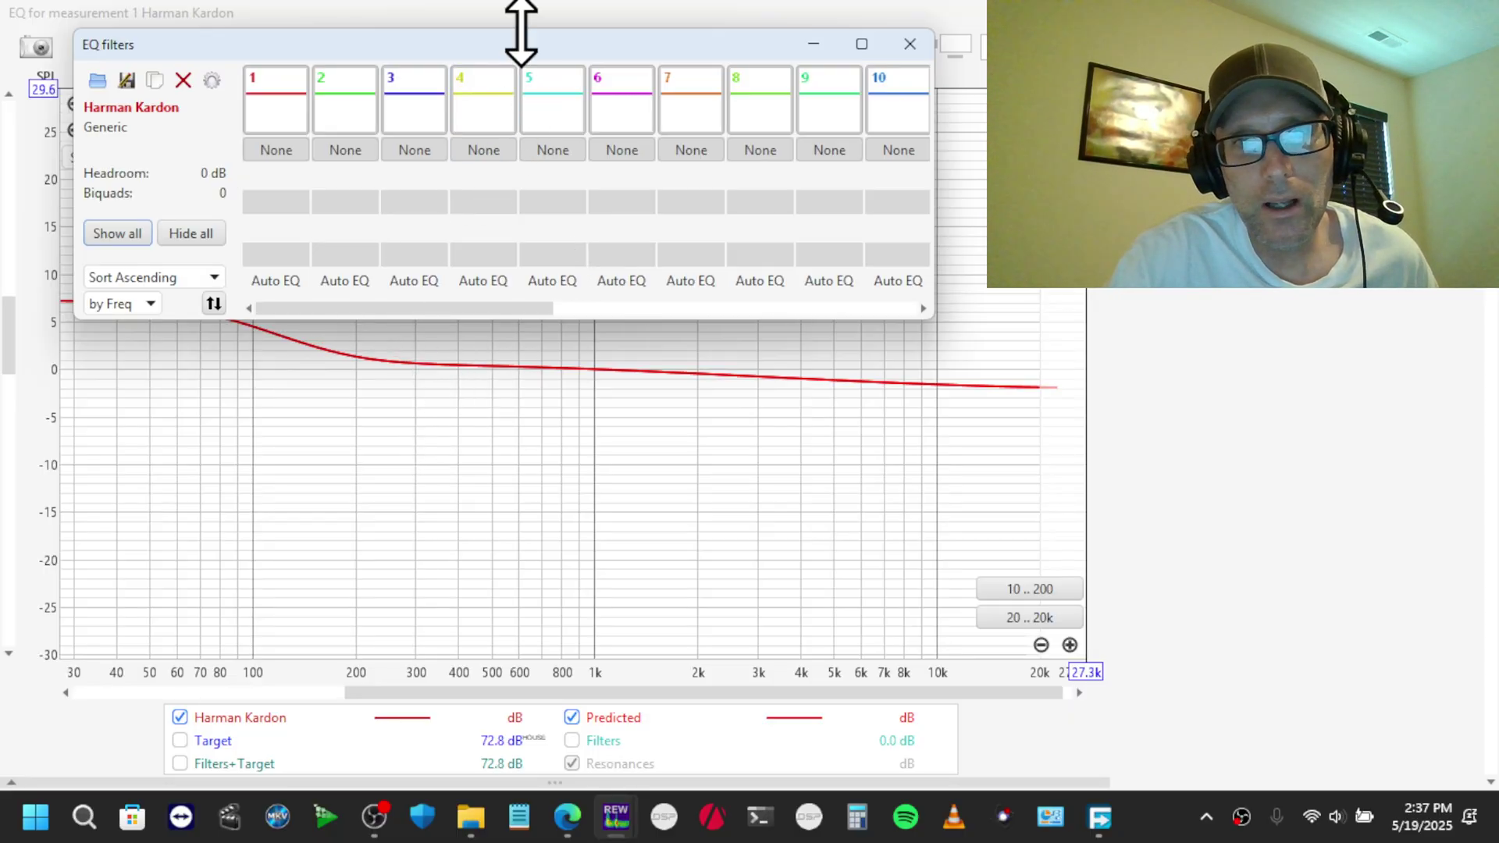
drag(525, 57, 529, 471)
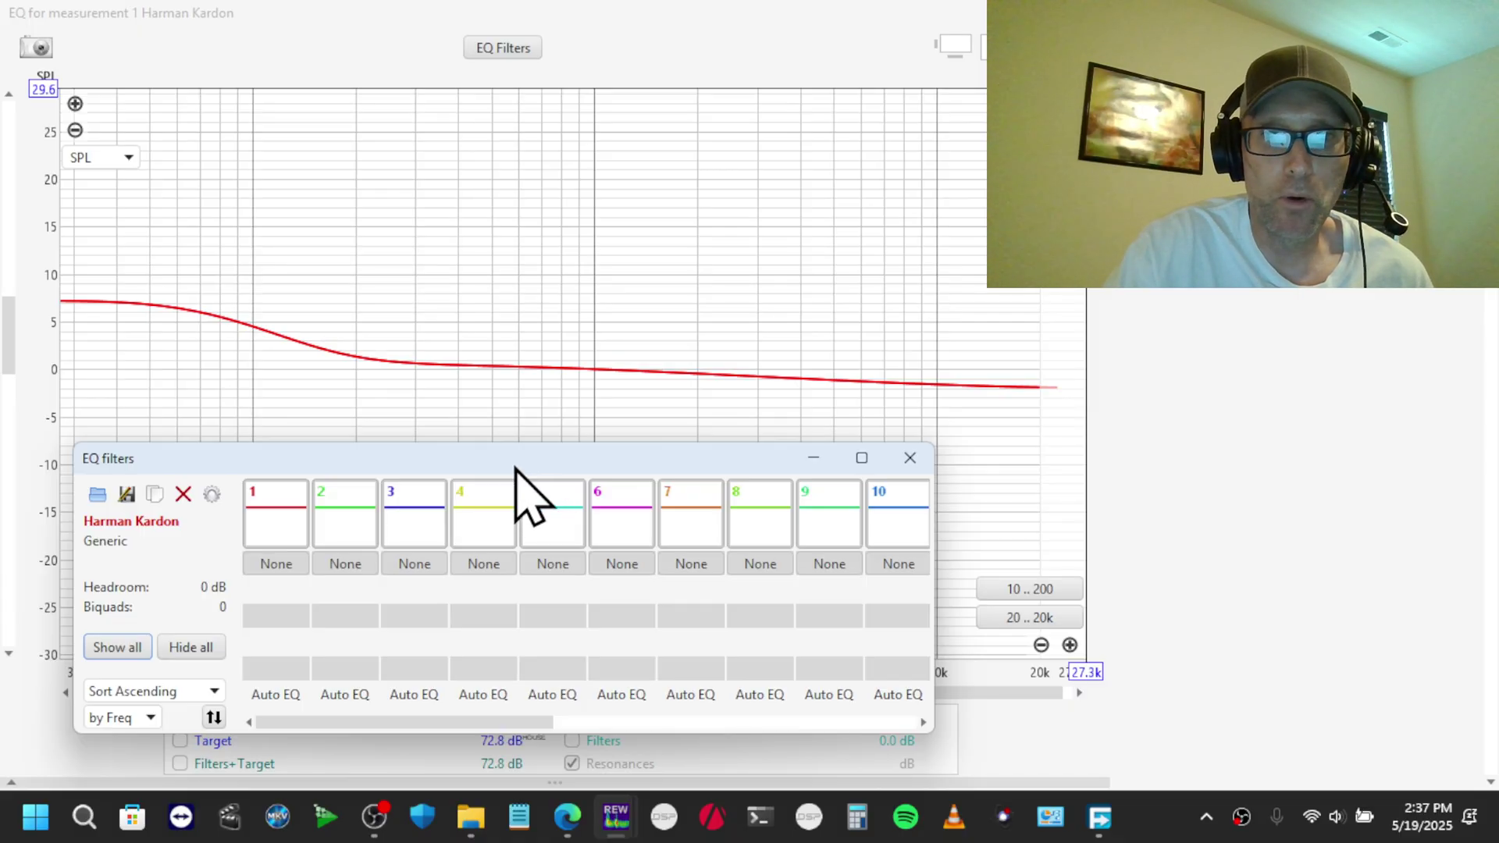
drag(517, 467, 607, 470)
drag(7, 325, 7, 335)
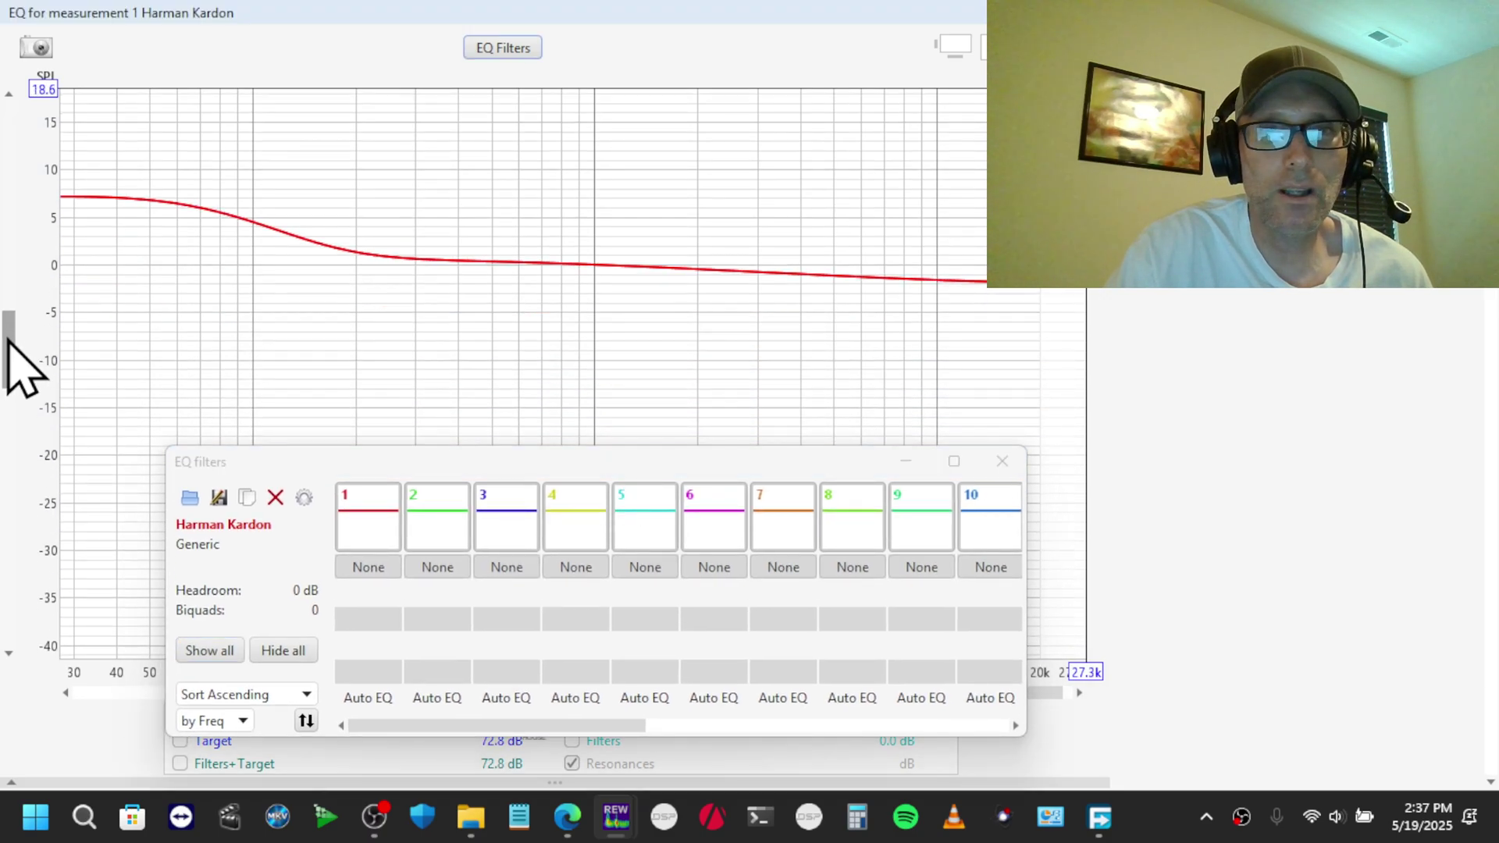
drag(663, 459, 625, 425)
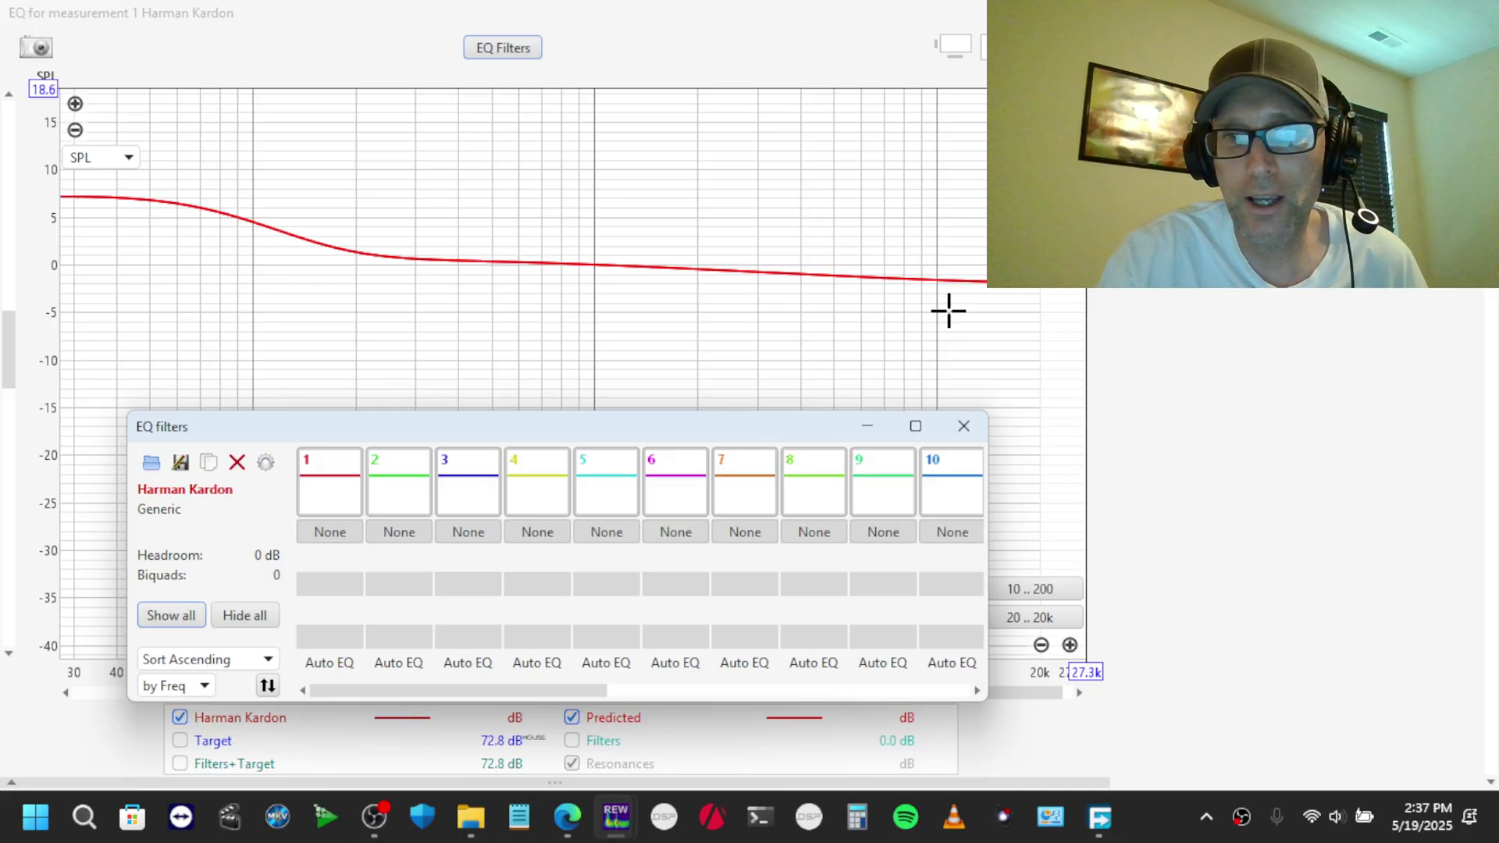
drag(989, 479, 784, 478)
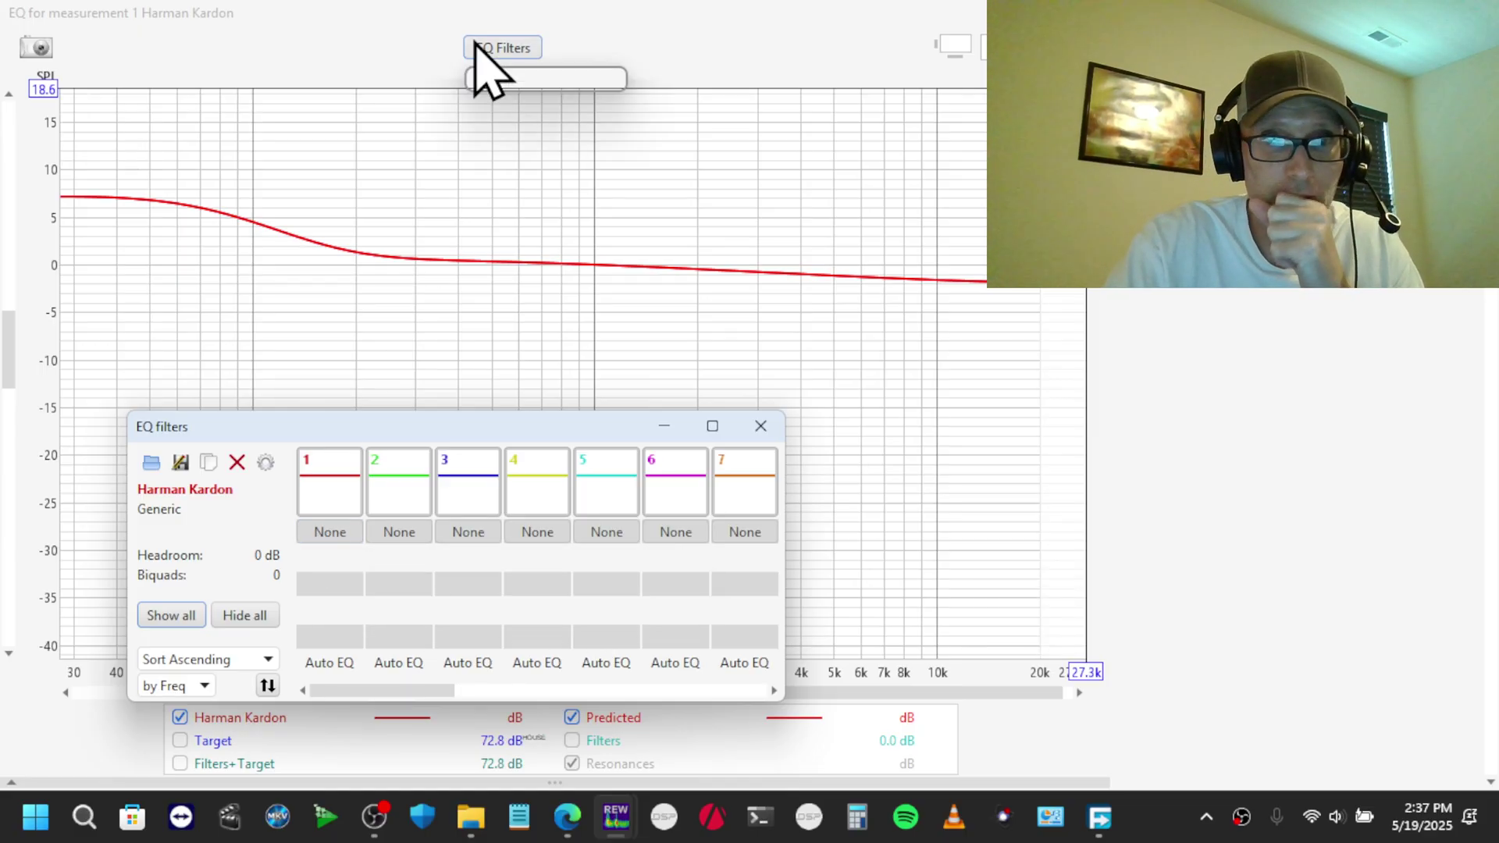
Make filter 1 a PK boost of +2.5 dB at 10 kHz with Q 2
click(330, 531)
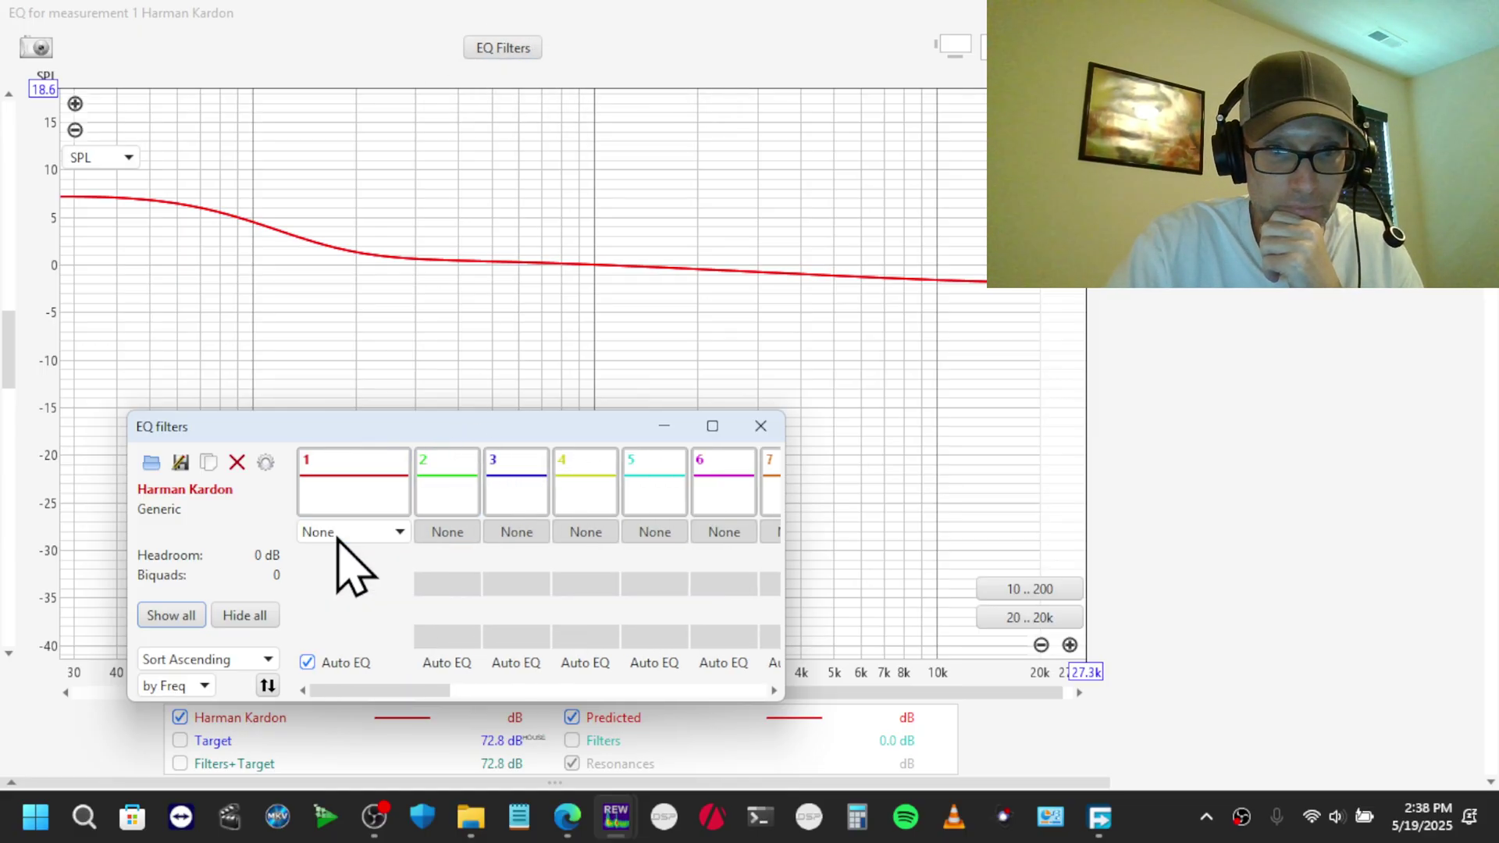
click(351, 533)
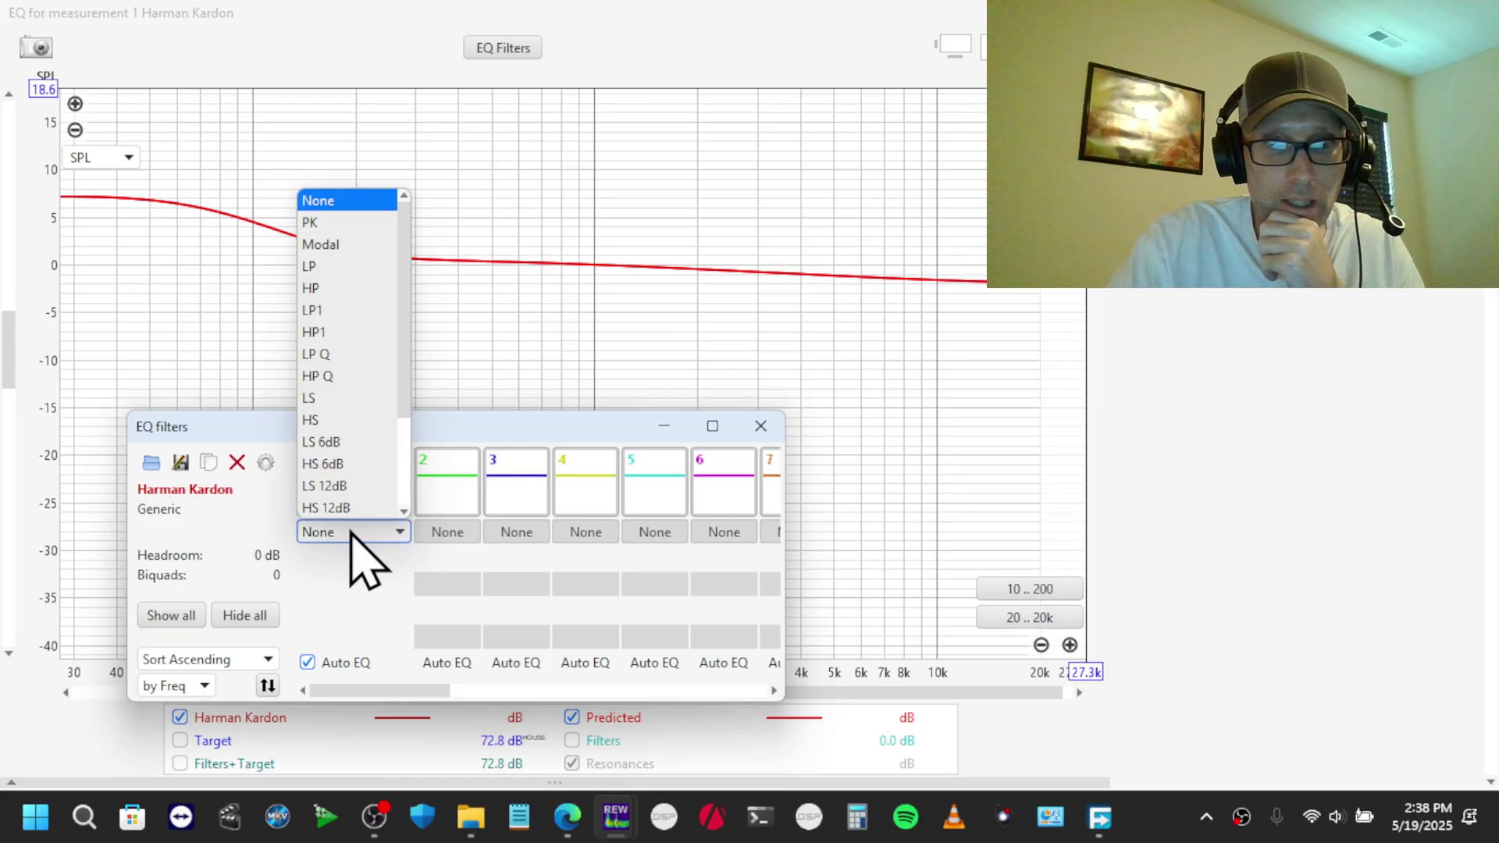
click(327, 223)
click(338, 558)
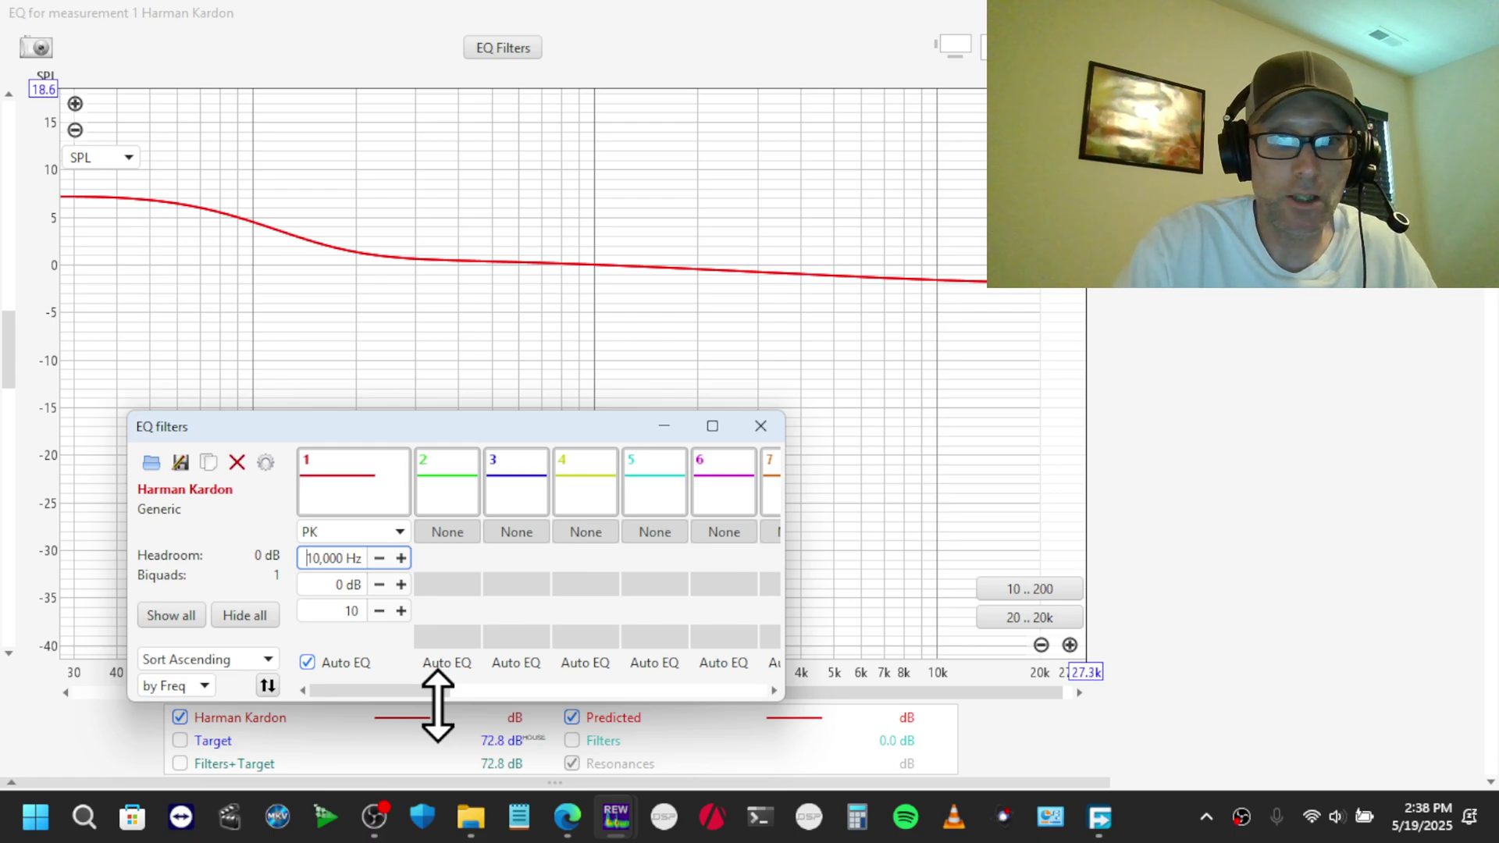
click(365, 611)
key(Return)
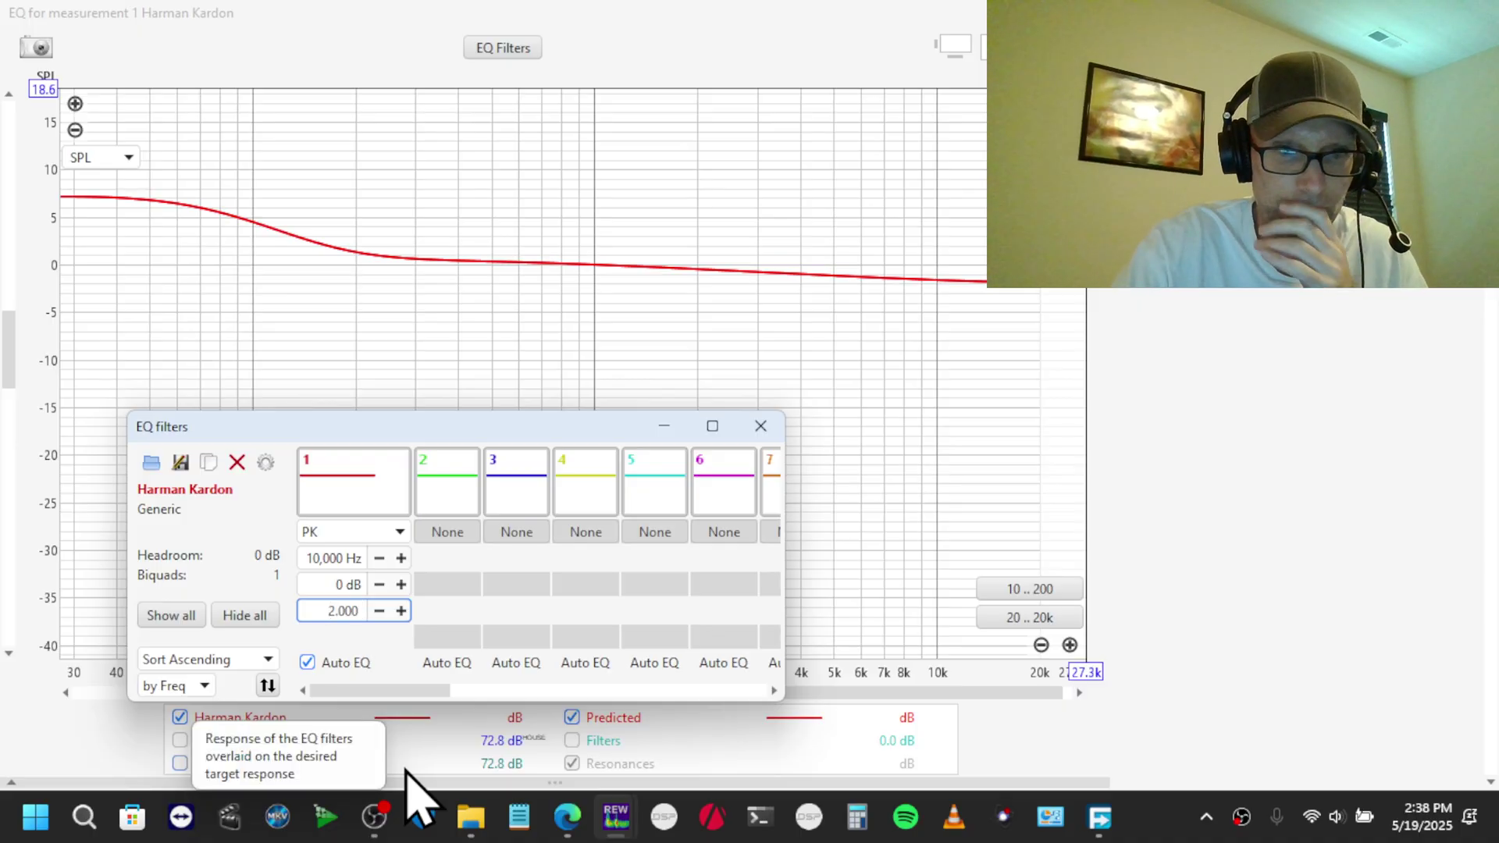
click(346, 586)
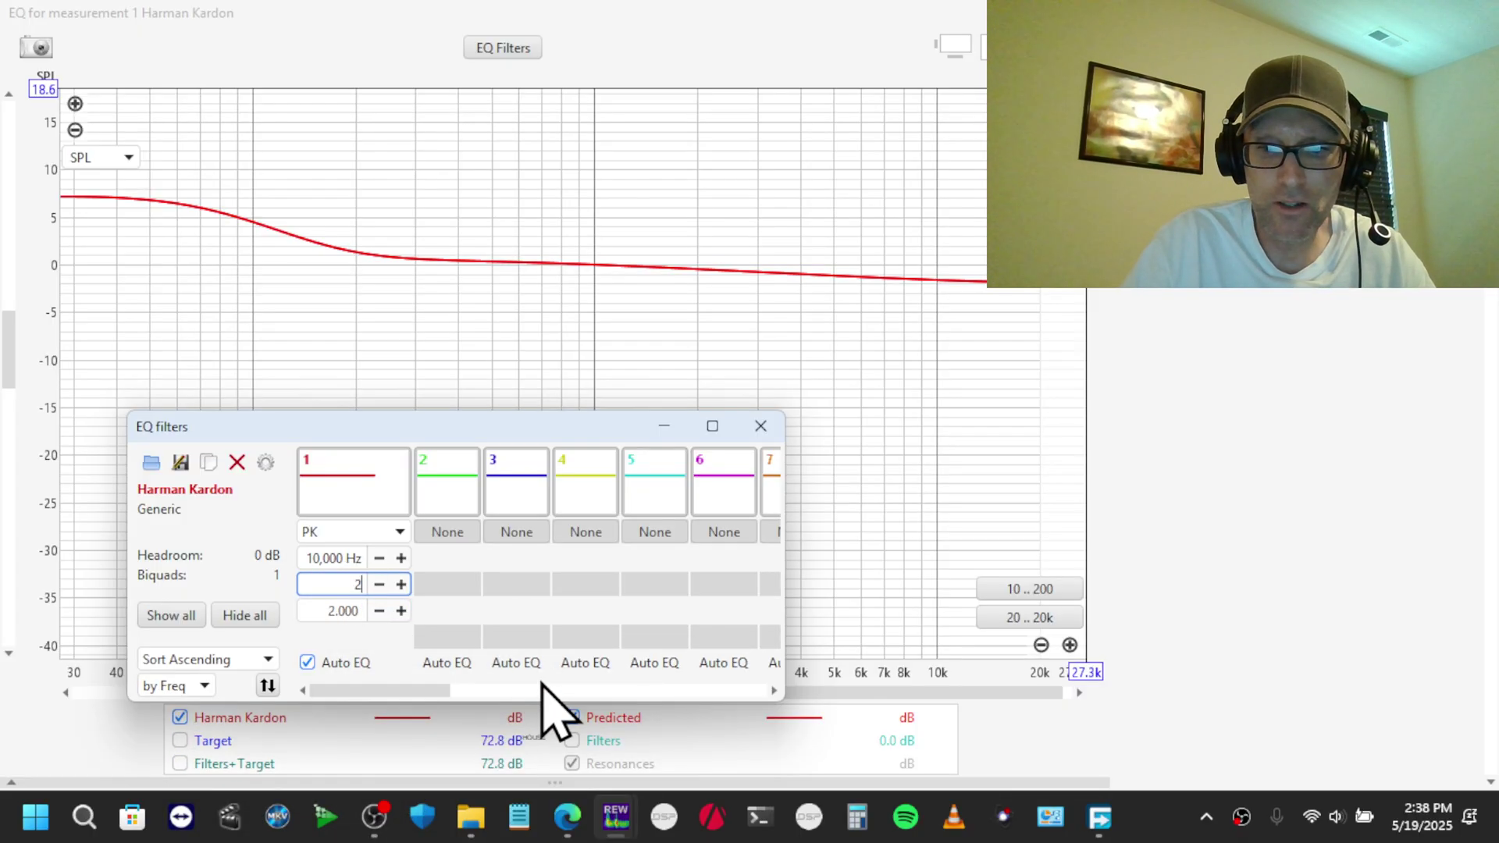
text(2.5)
key(Return)
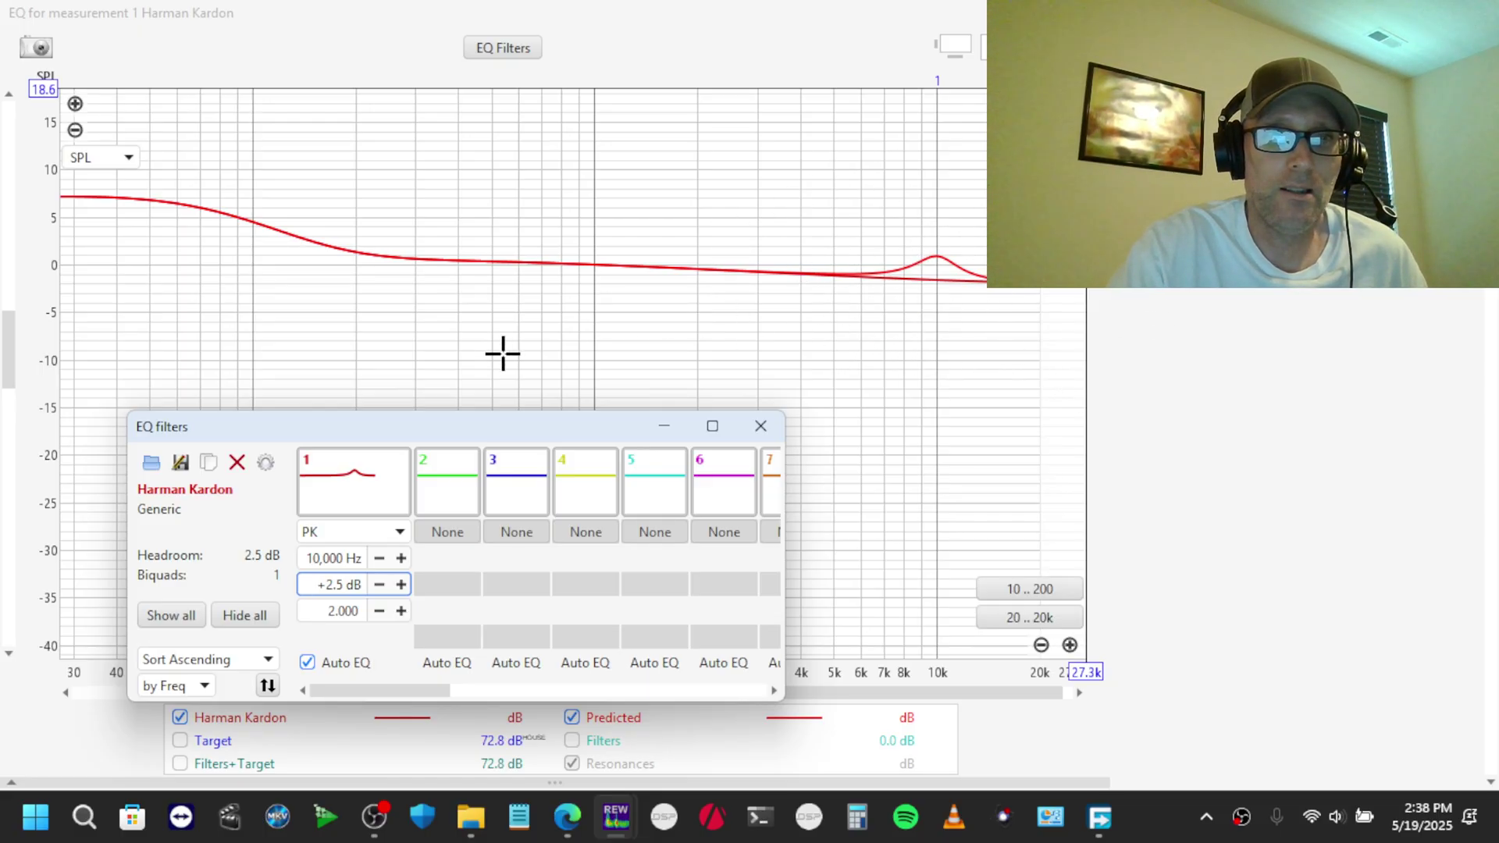
Hide the original Harman Kardon curve in the graph legend
drag(465, 428, 454, 356)
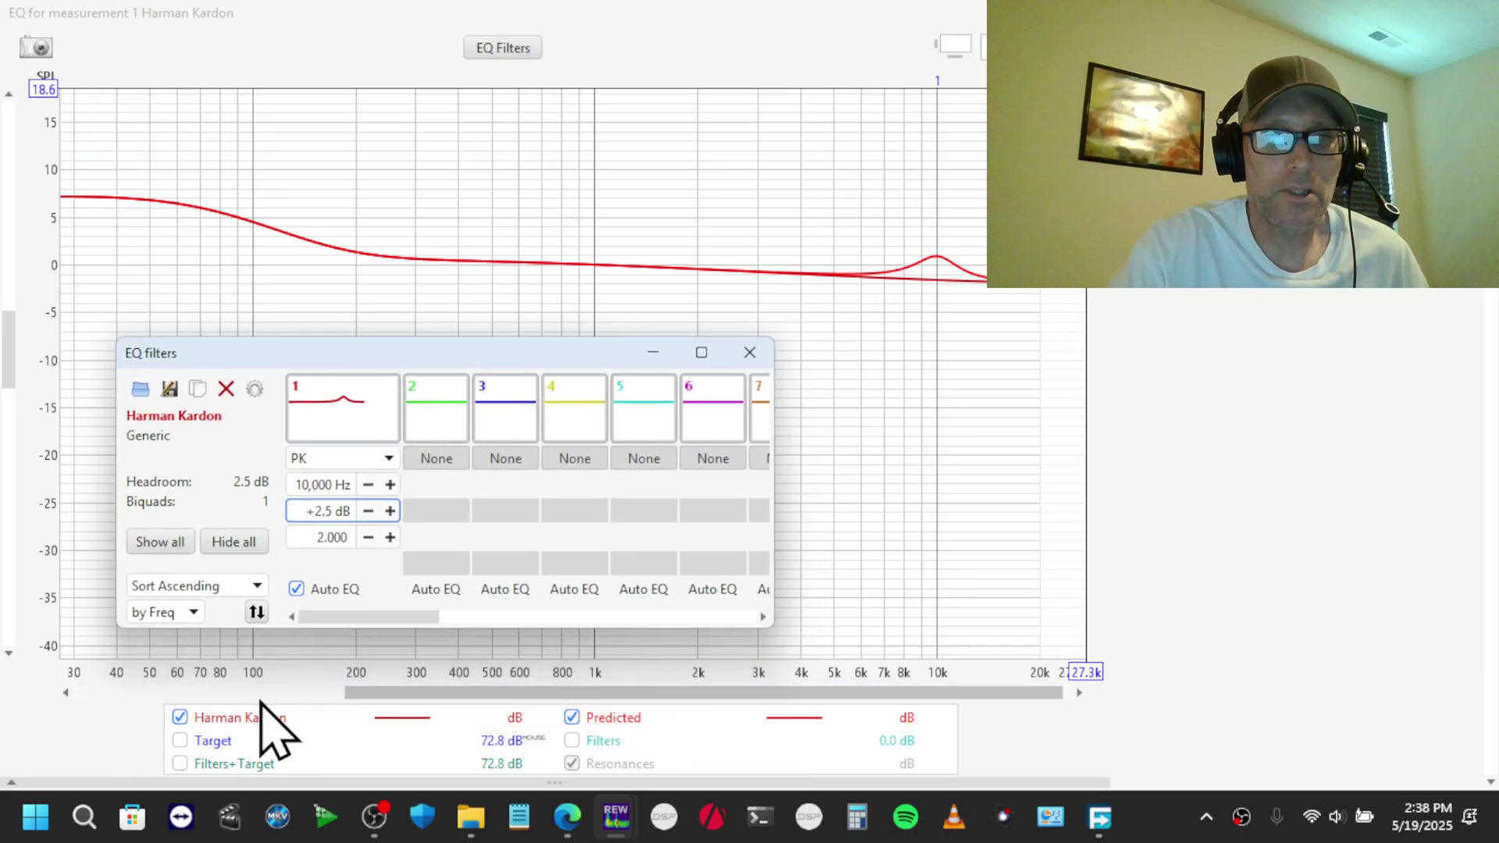
click(179, 717)
drag(469, 361, 486, 388)
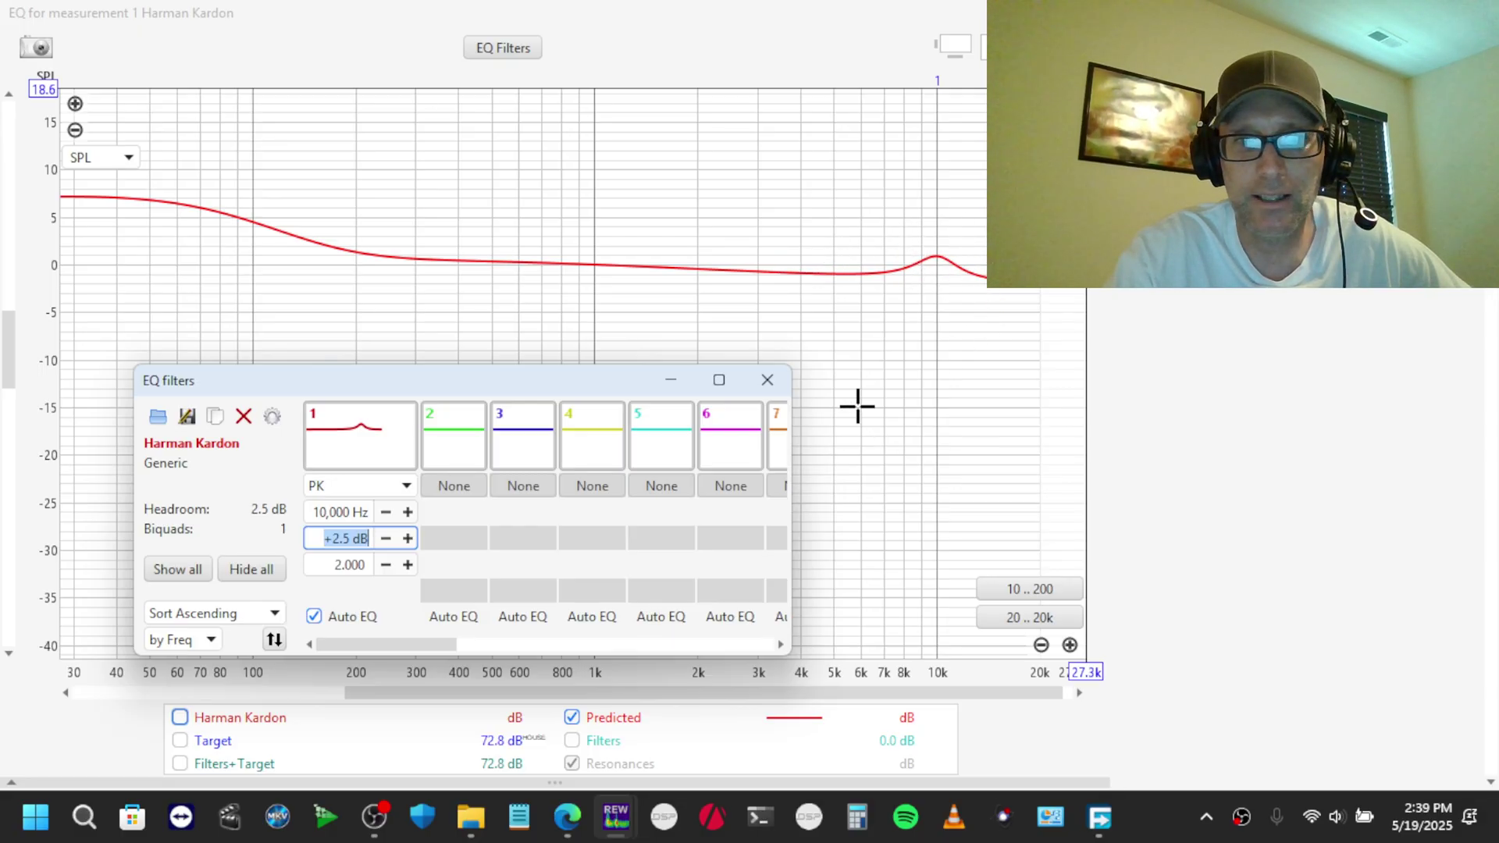
Change filter 1 to a +3 dB gain with Q 1.5 at 10 kHz
click(337, 538)
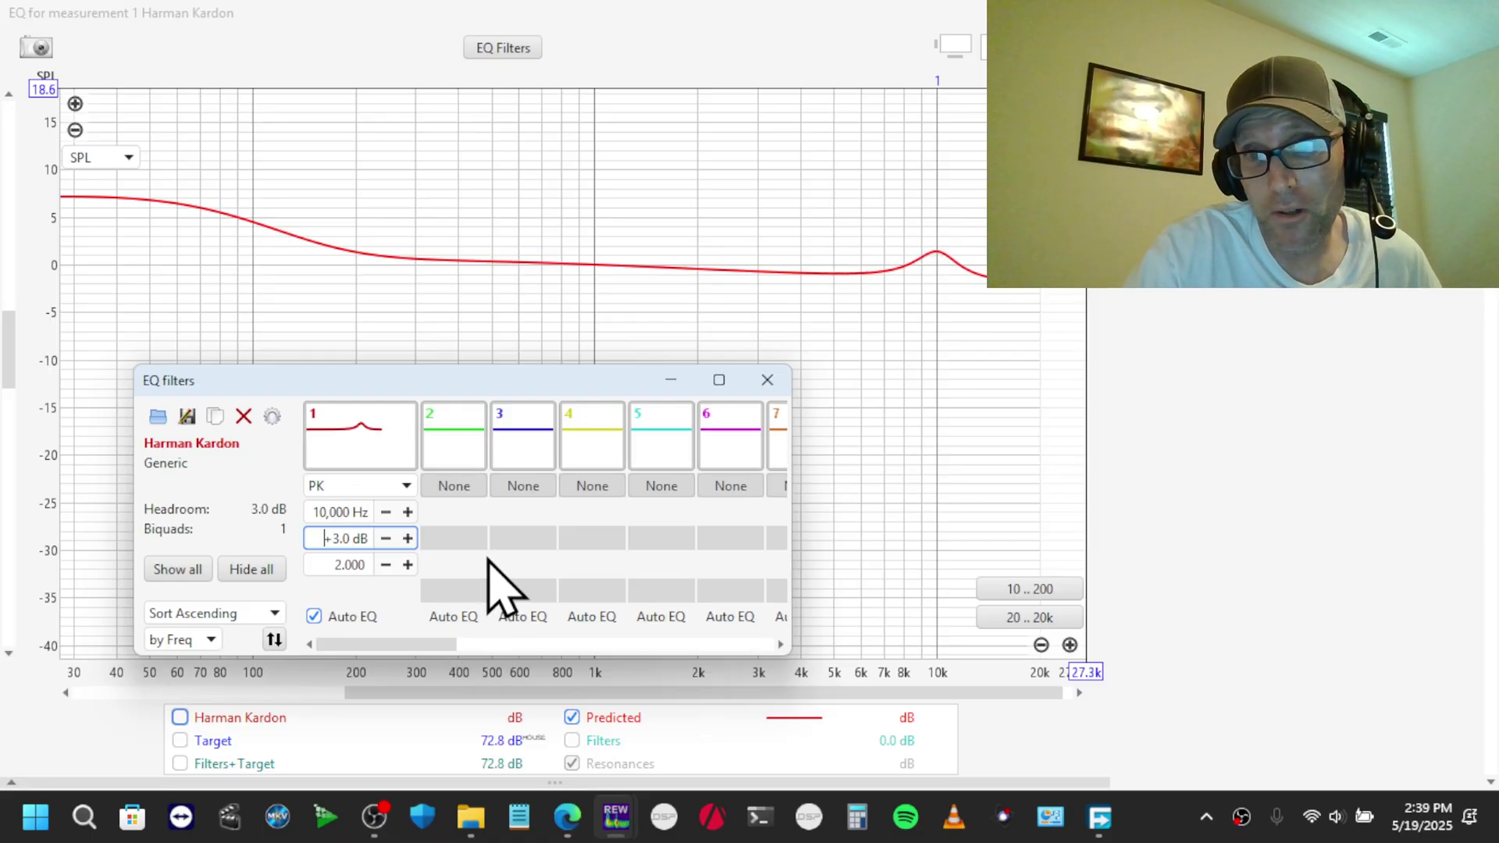
double_click(349, 564)
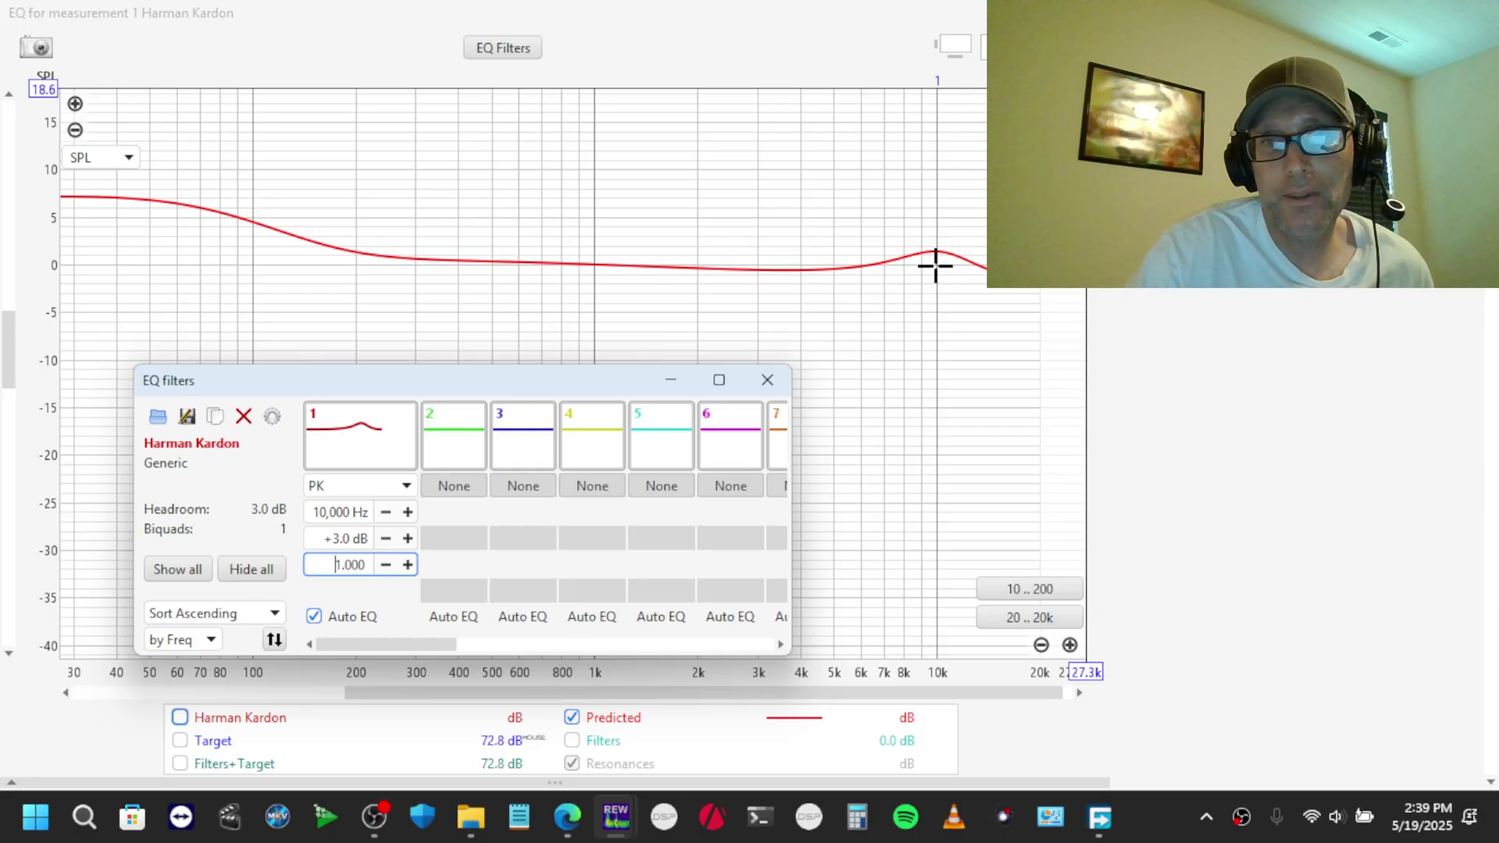
click(898, 211)
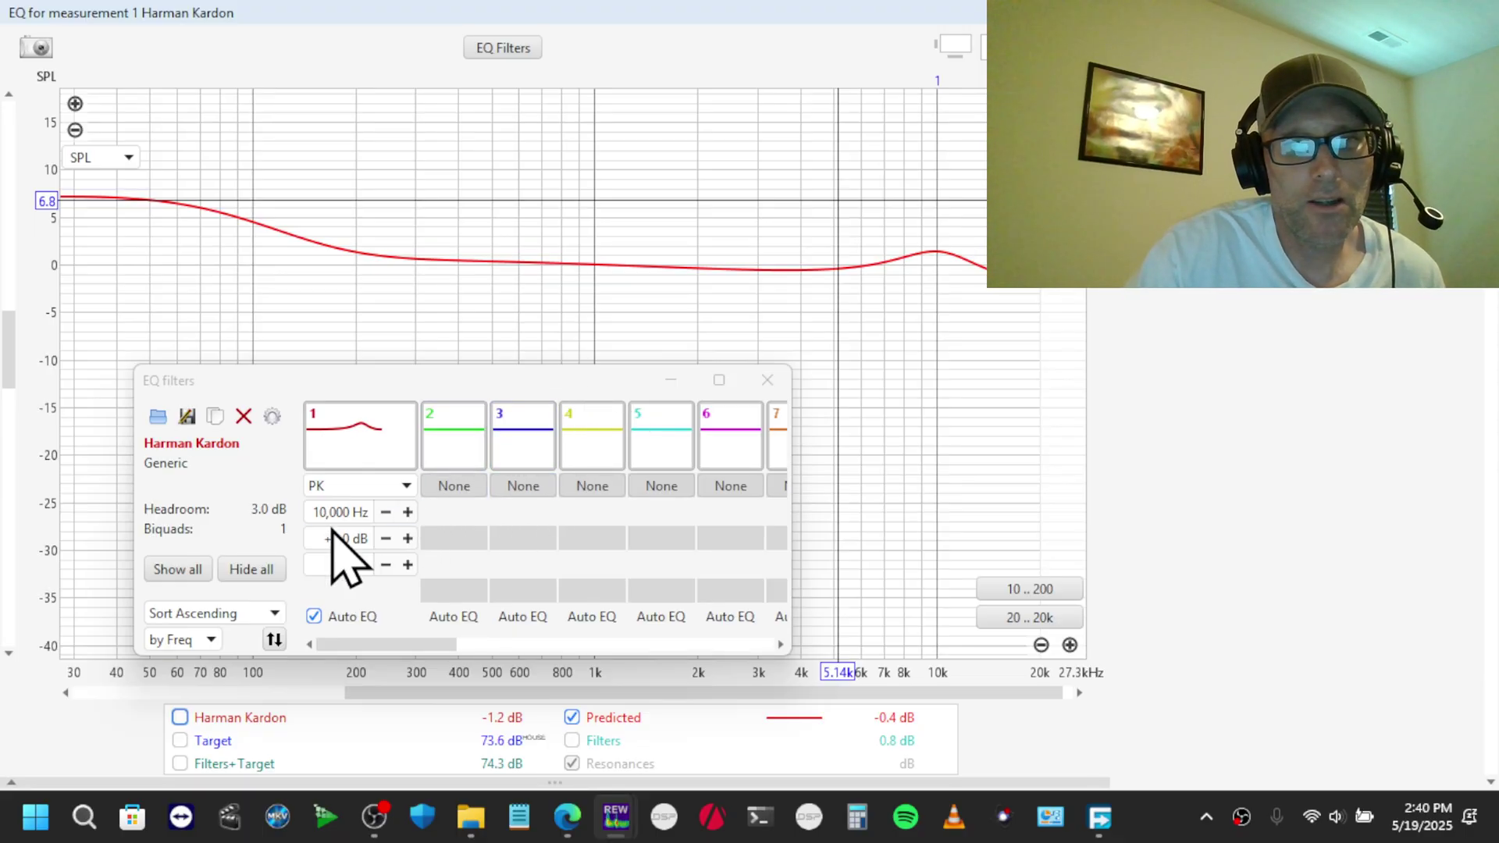
click(344, 562)
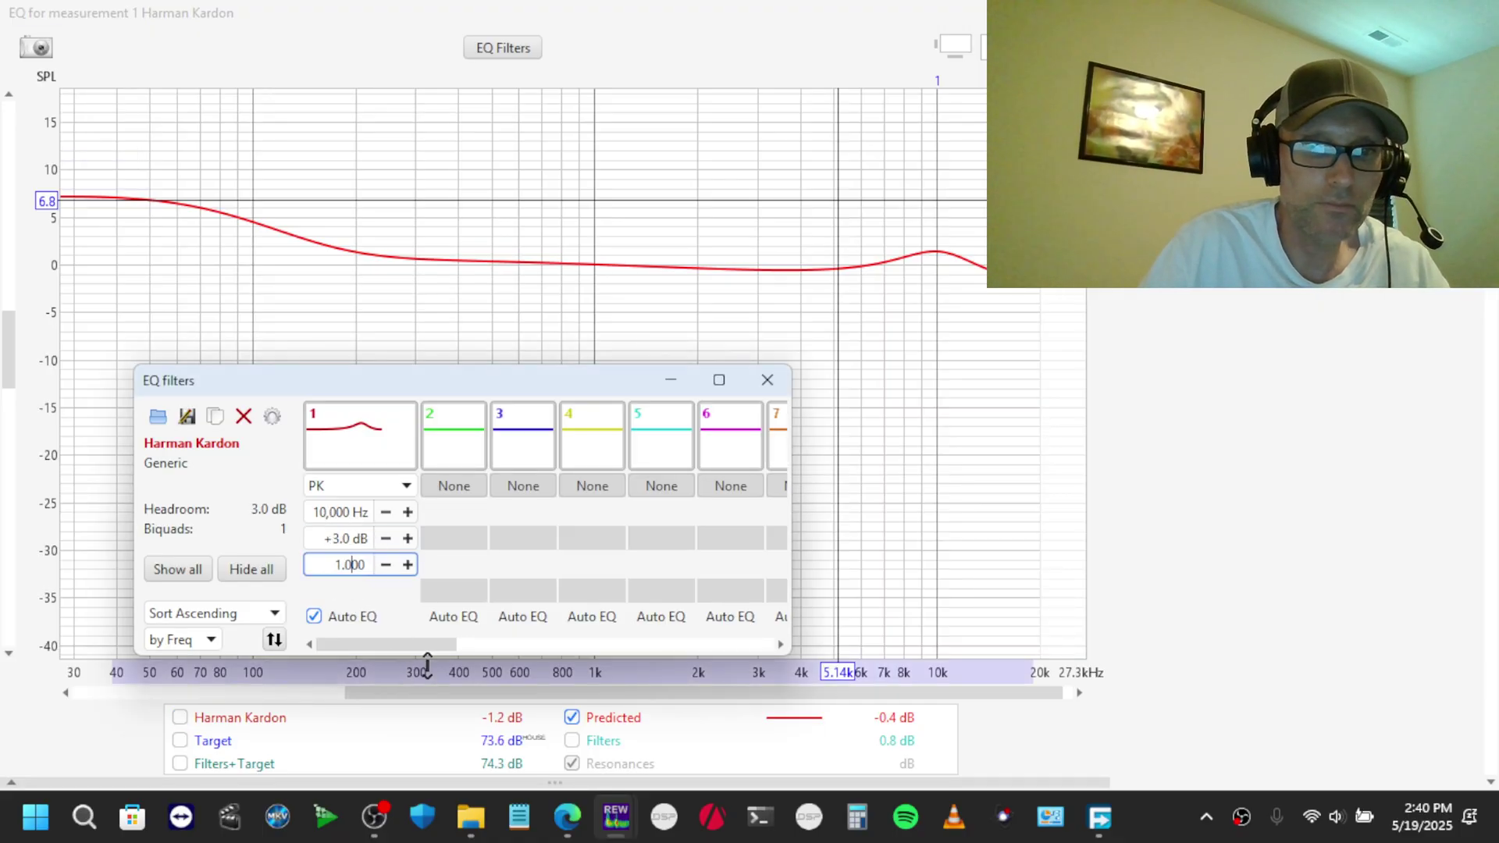
text(5)
key(Return)
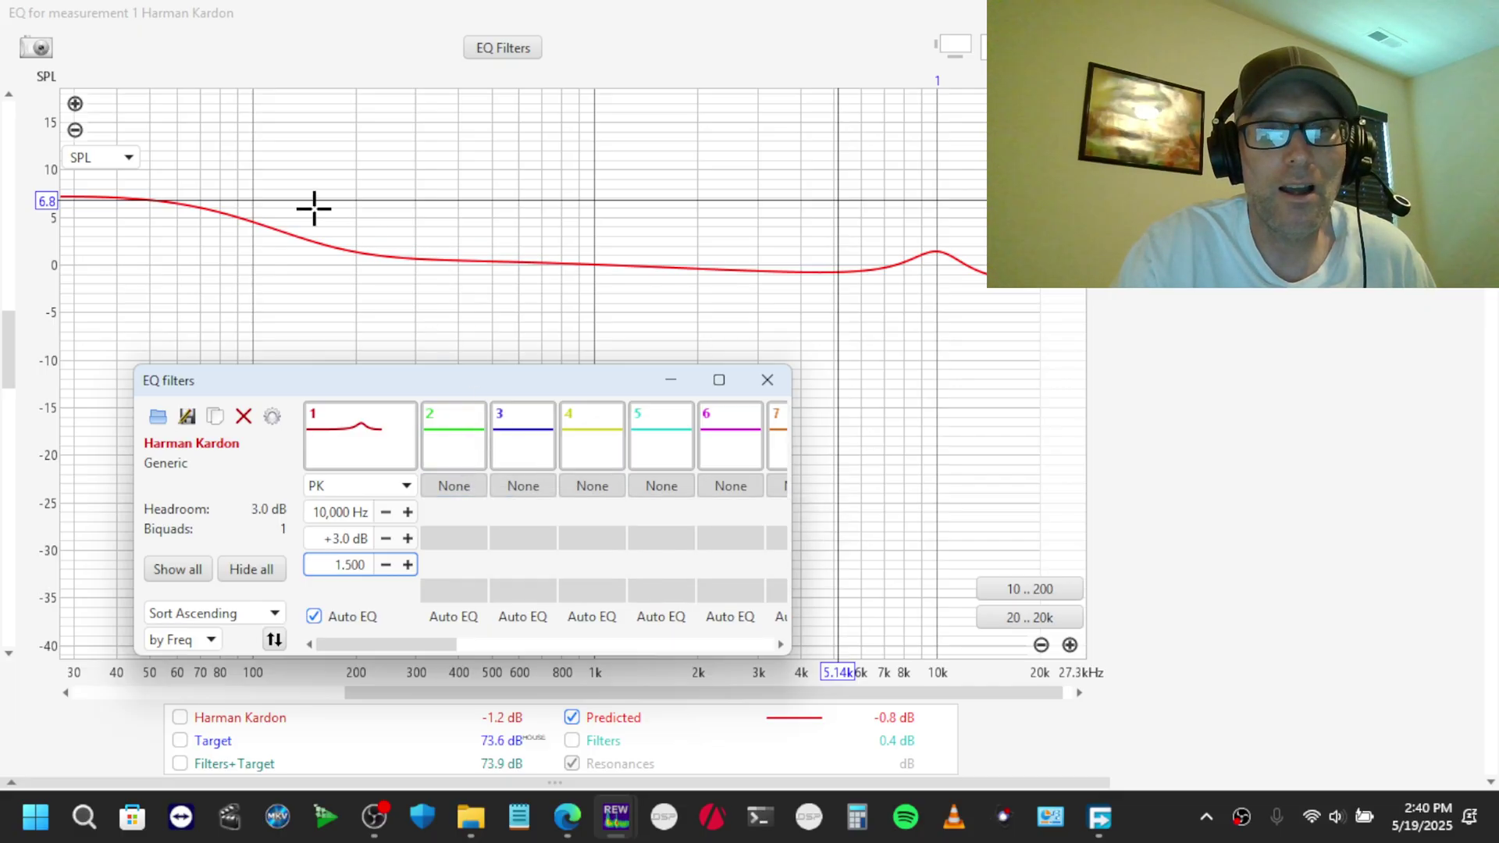
drag(388, 384, 534, 401)
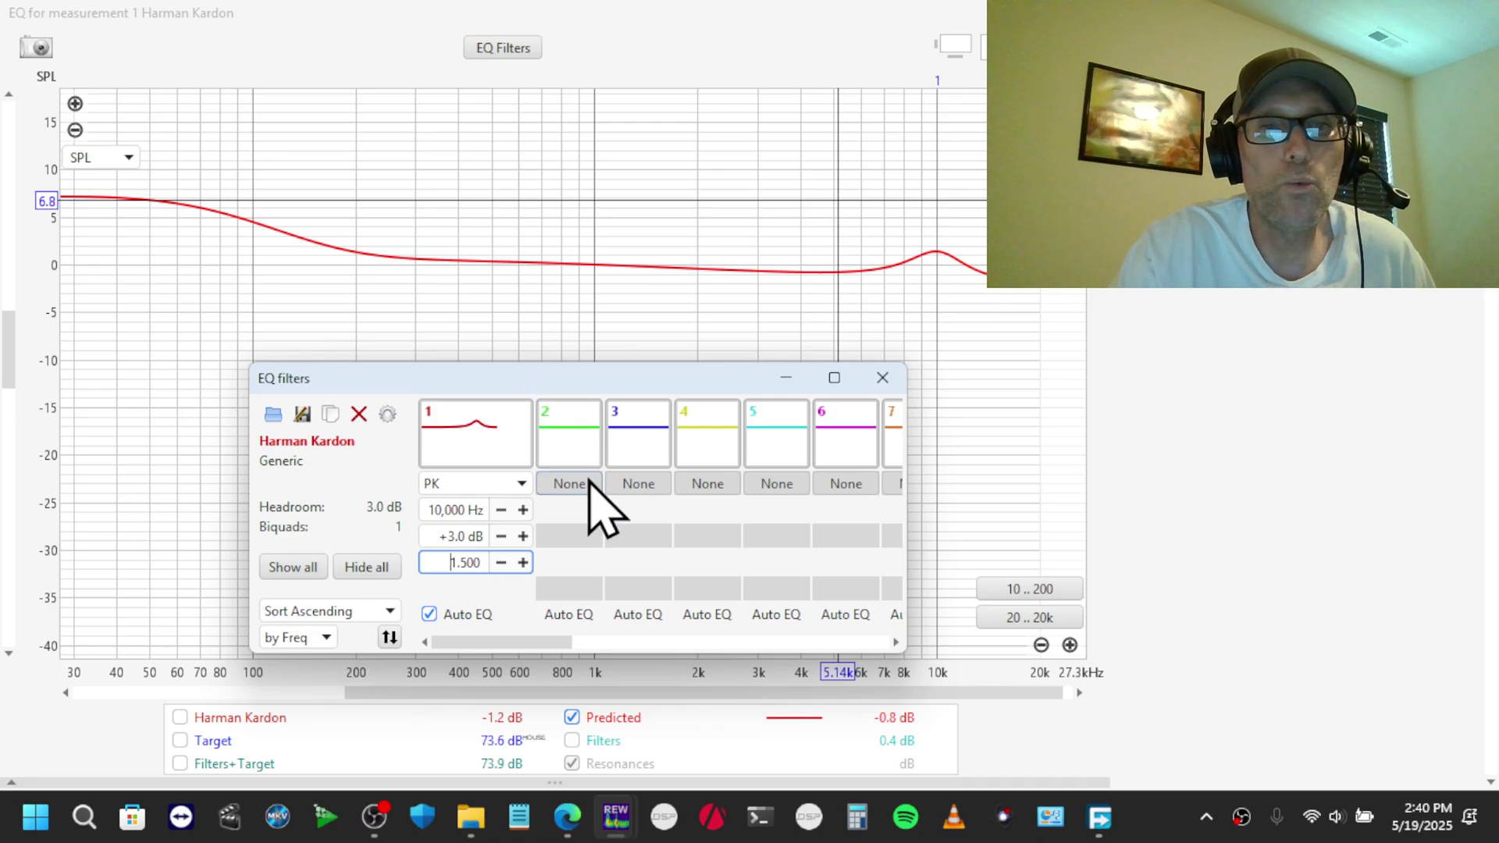
Make filter 2 a PK cut of -1 dB at 200 Hz with Q 1
click(587, 483)
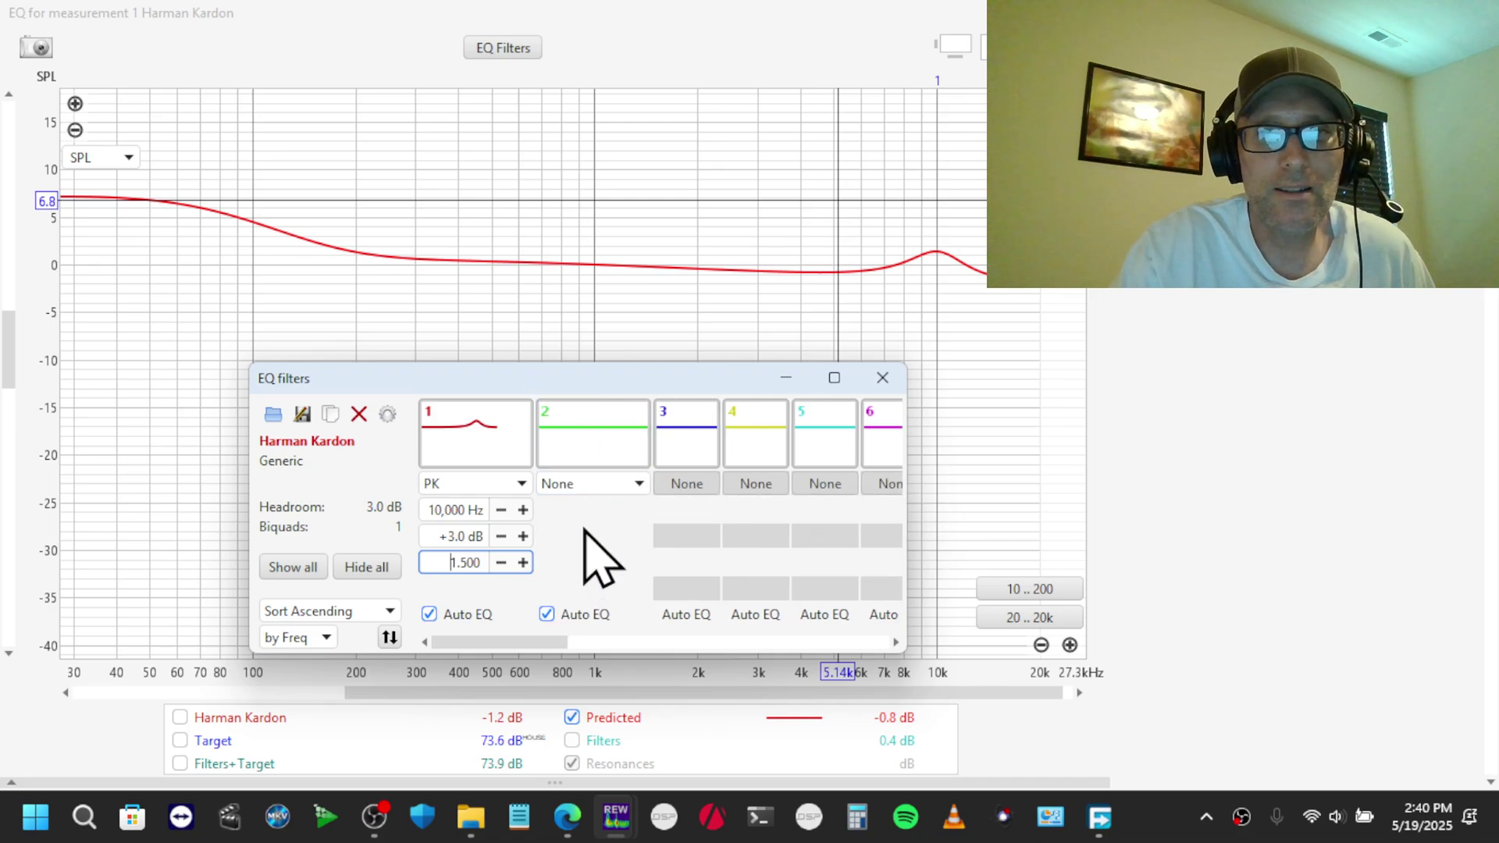
click(612, 485)
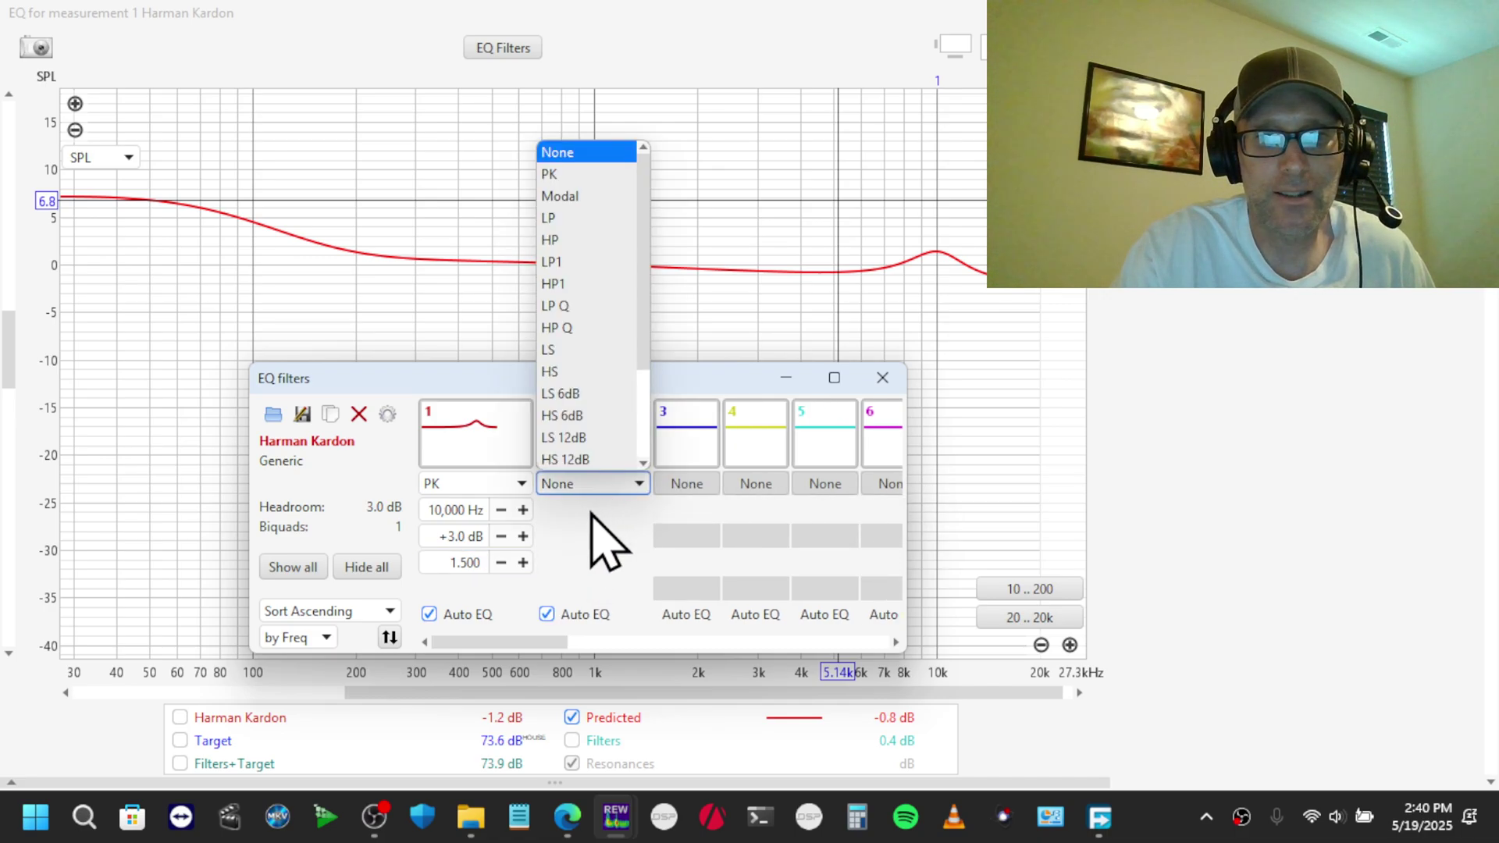
click(569, 174)
drag(605, 388, 1031, 446)
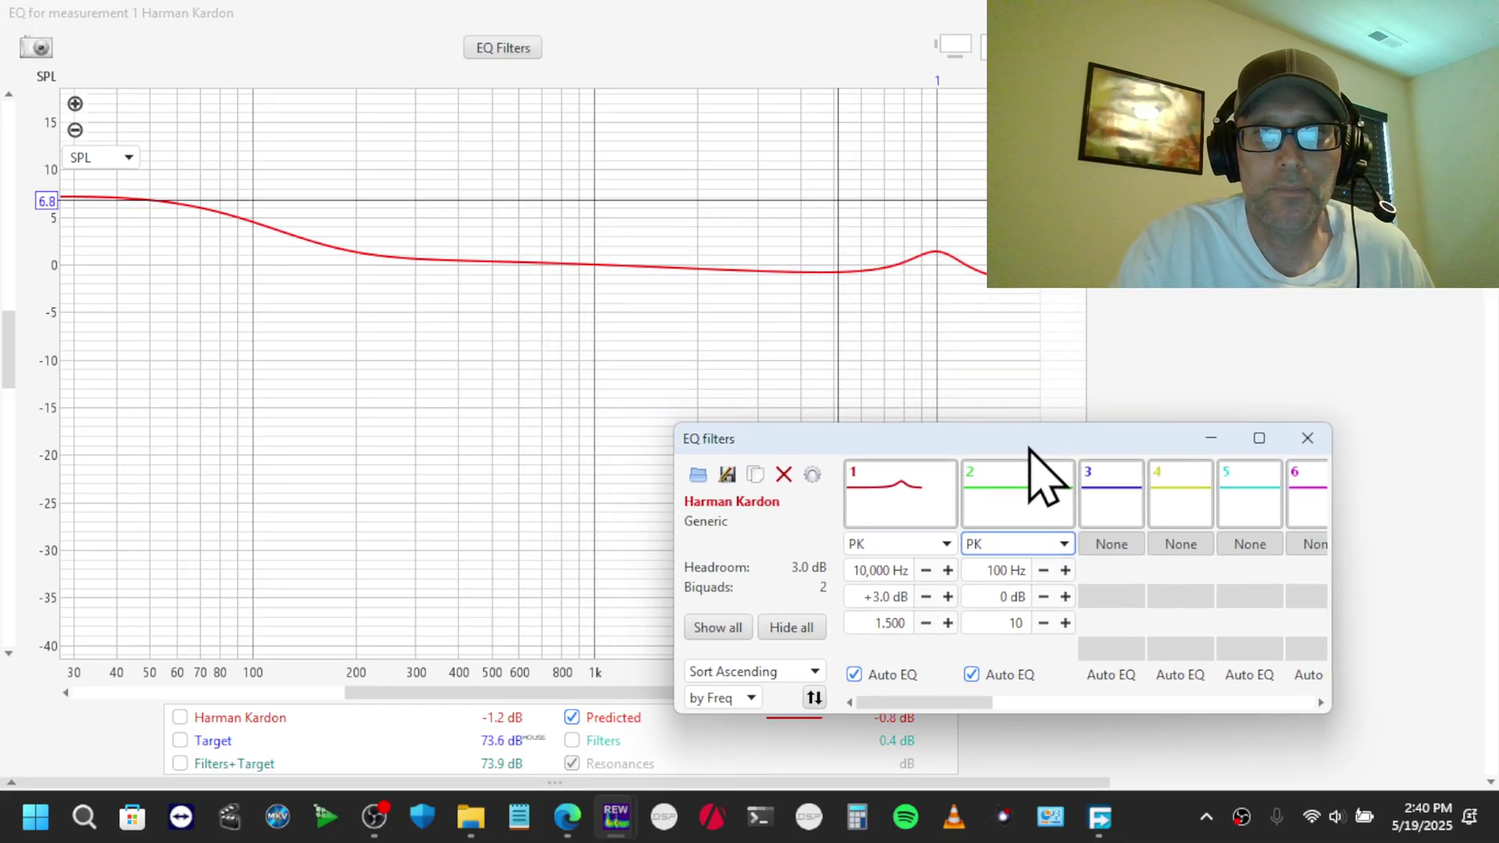
click(1009, 570)
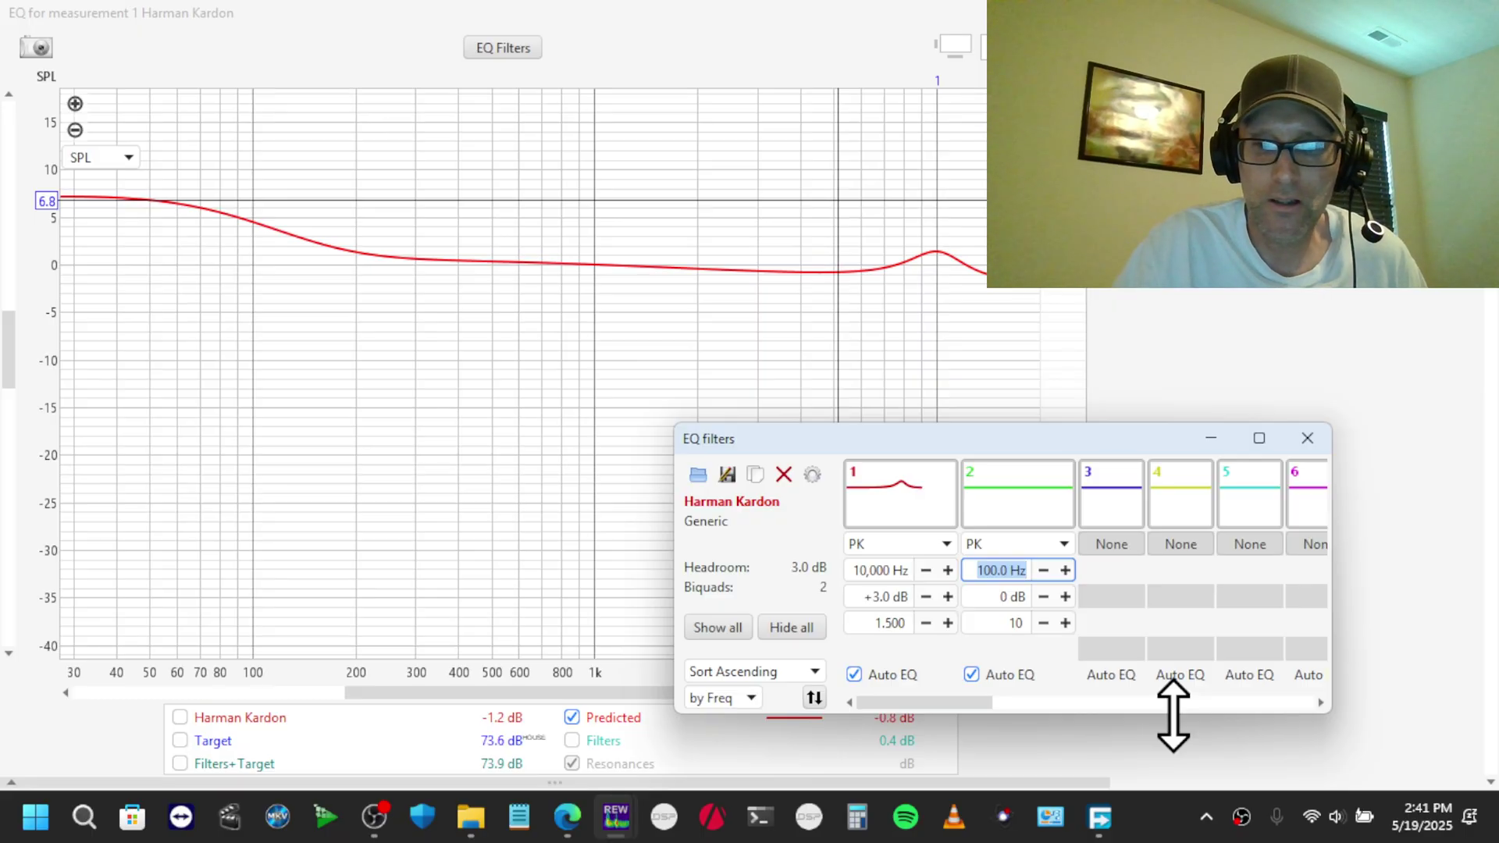
key(Right)
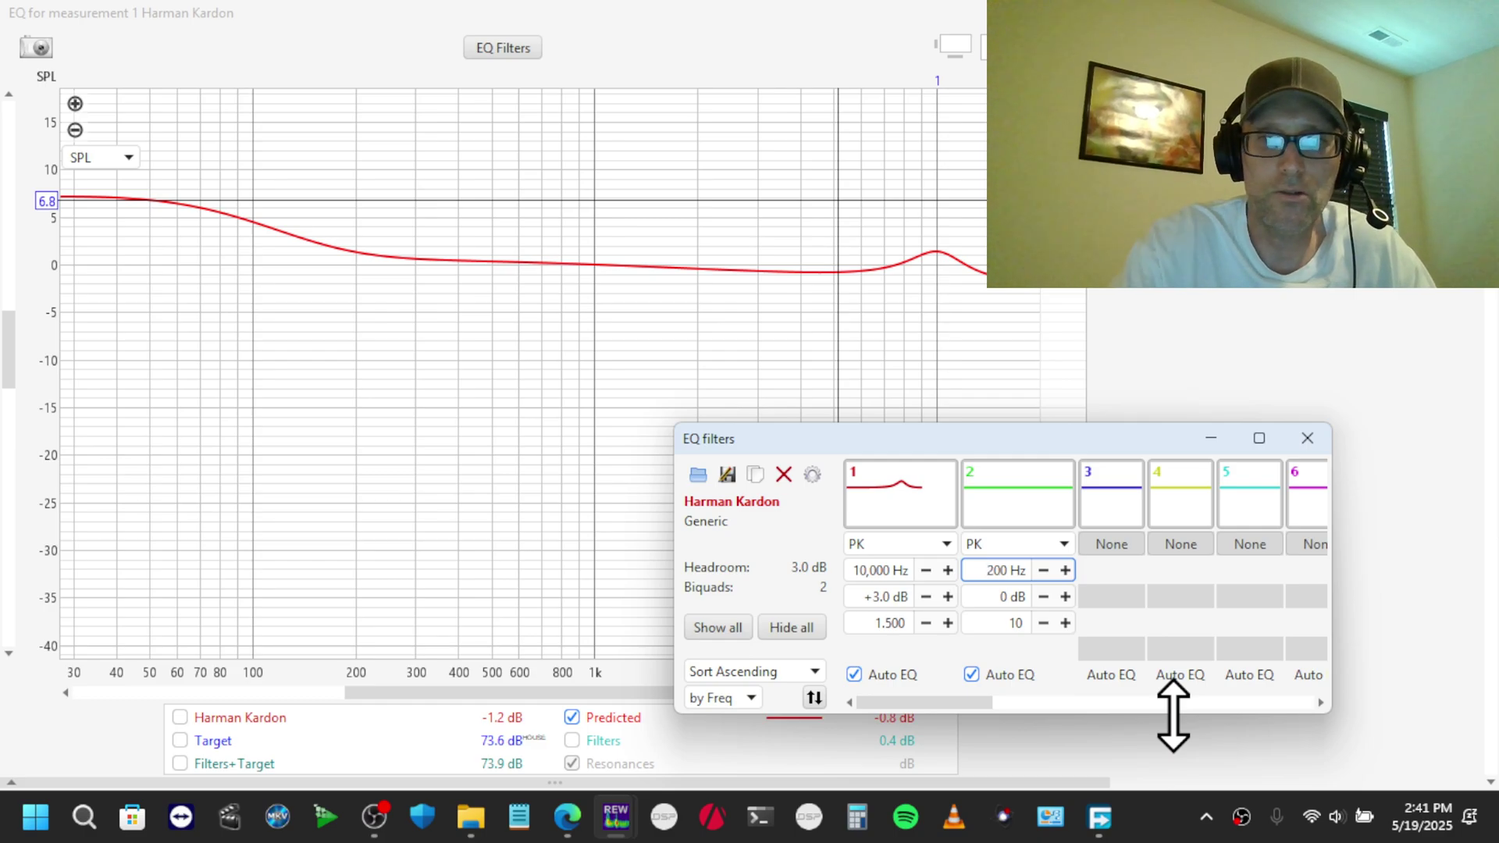
click(1014, 622)
text(1)
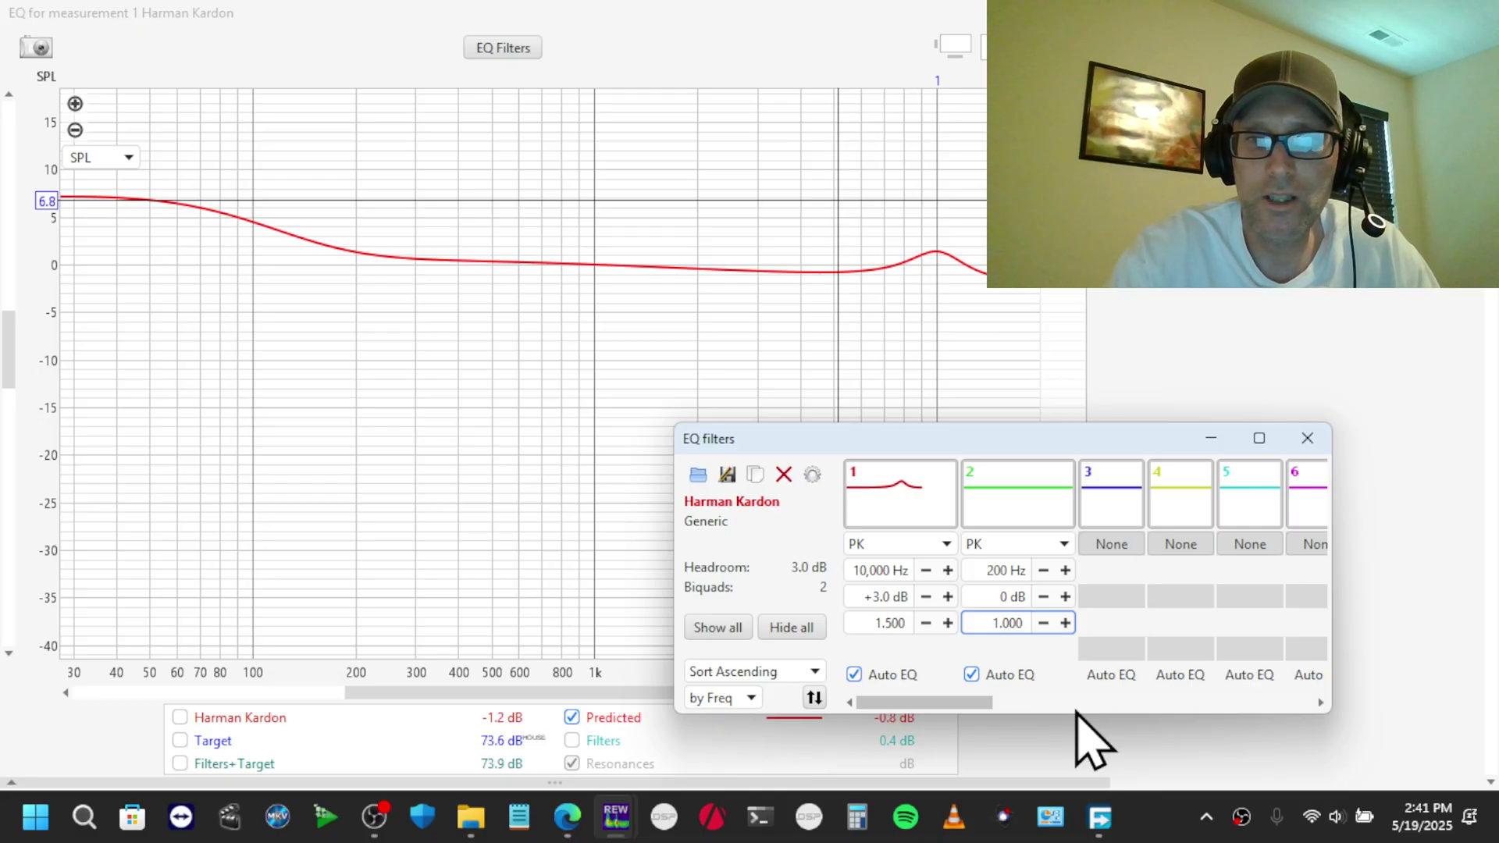
click(1007, 596)
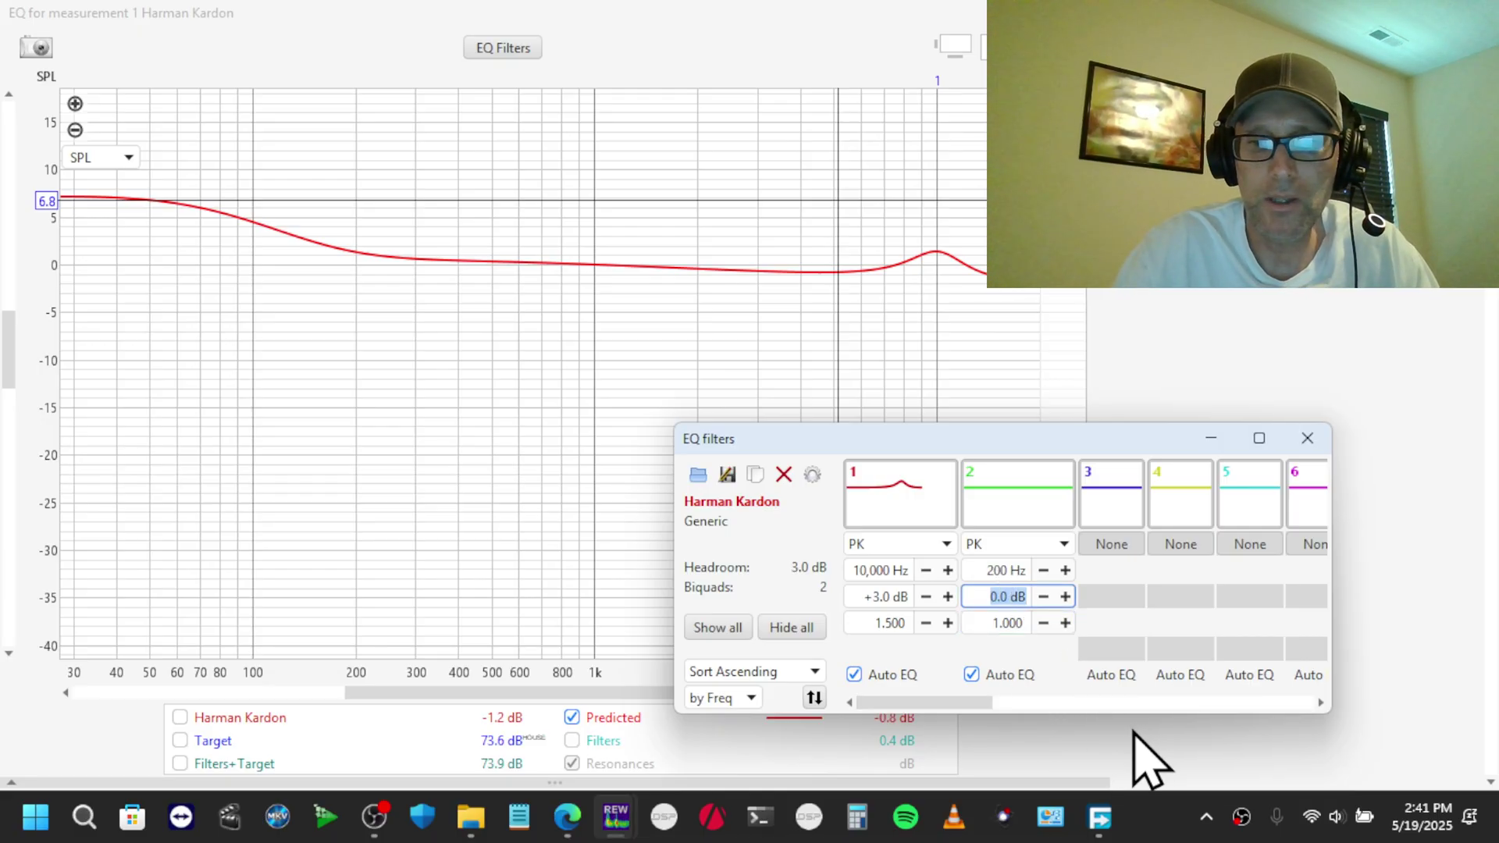
text(-1)
key(Return)
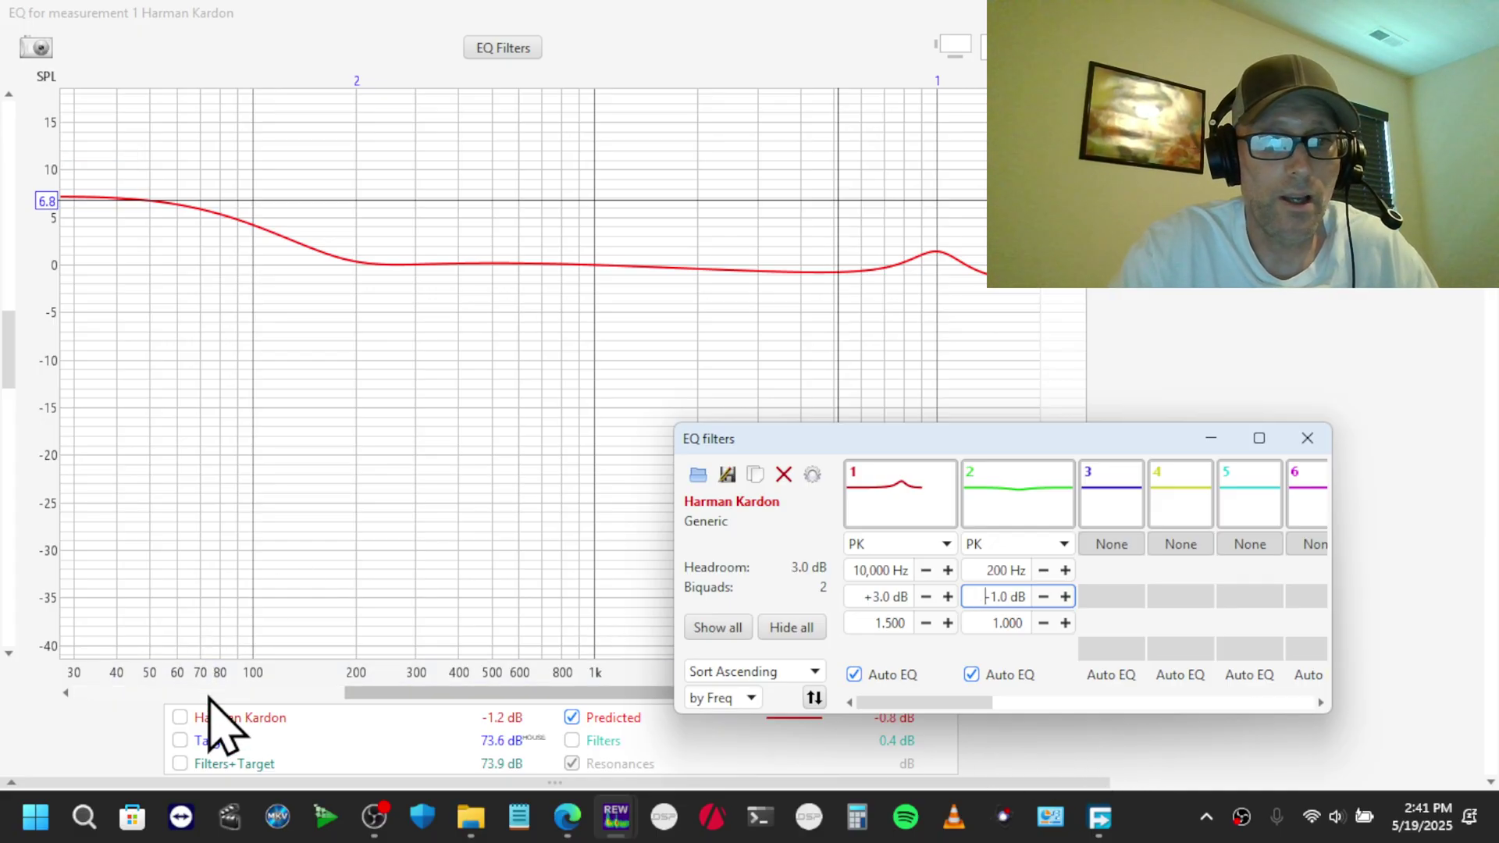
Toggle the original Harman Kardon curve for comparison and scroll the graph down to 14 Hz
click(180, 717)
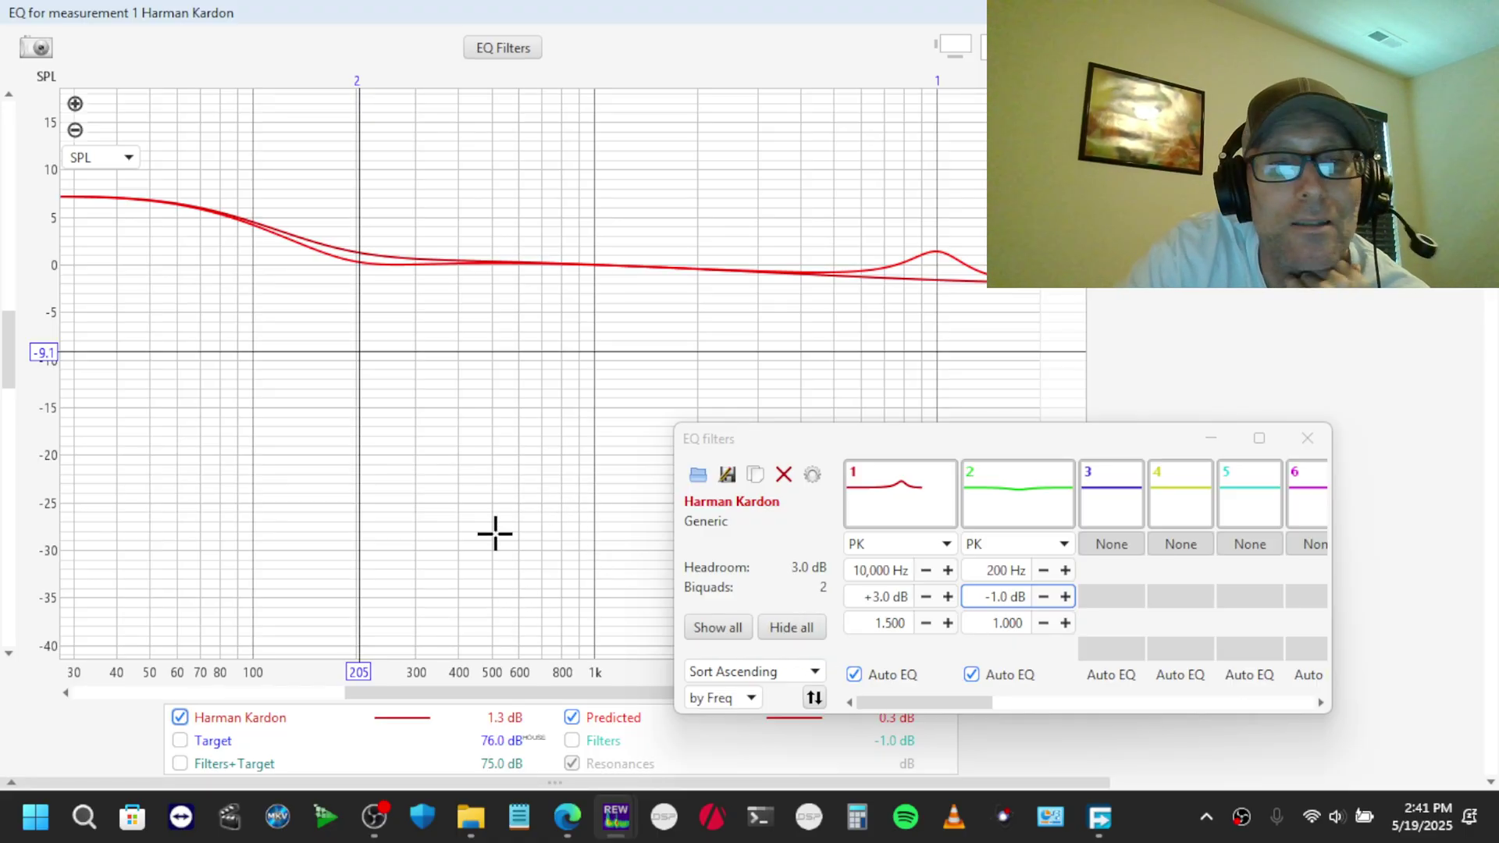
click(180, 717)
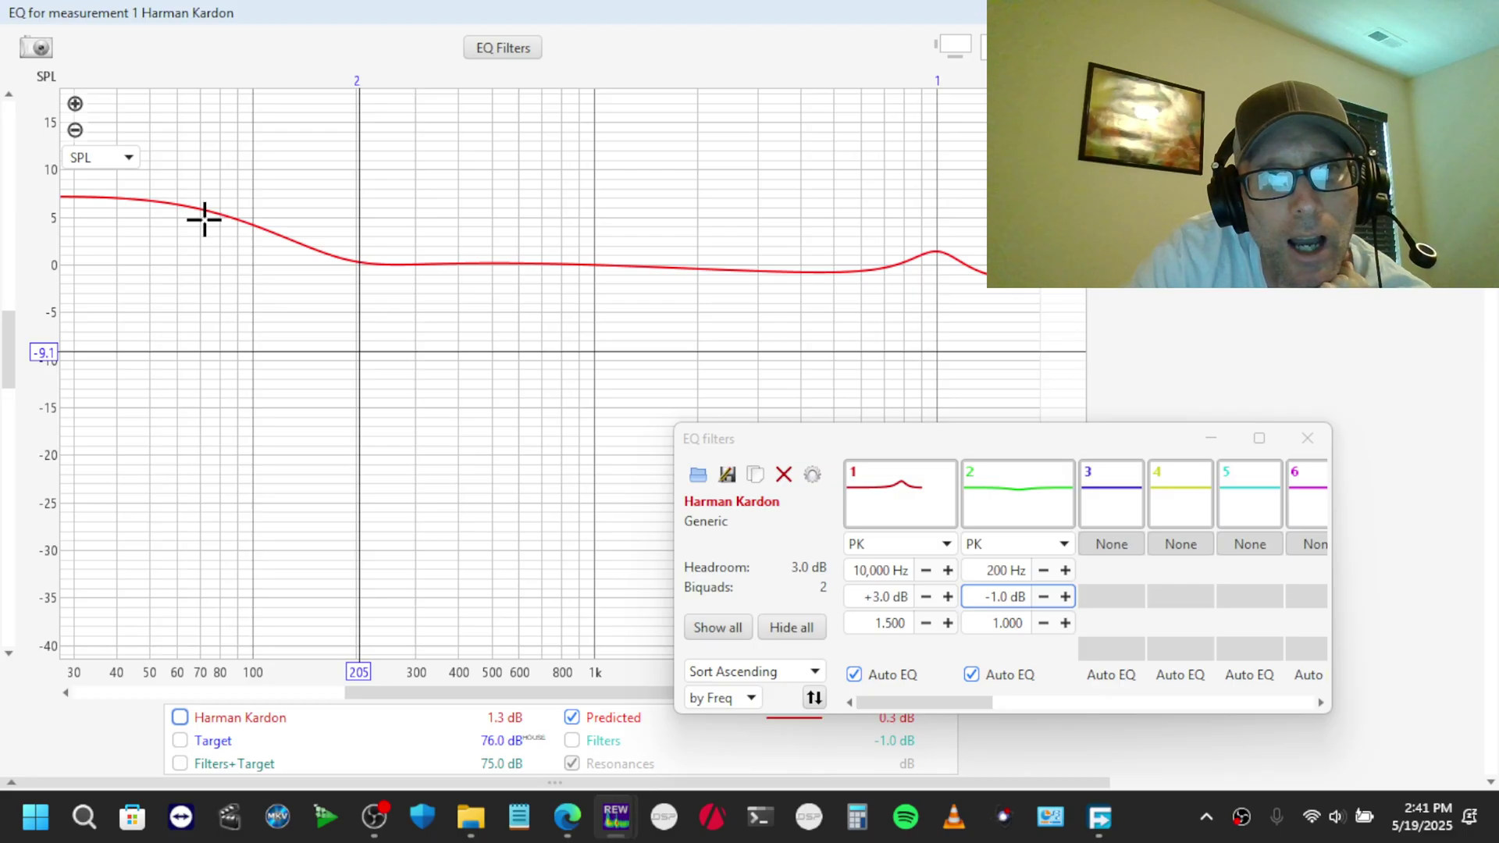
drag(458, 693, 388, 692)
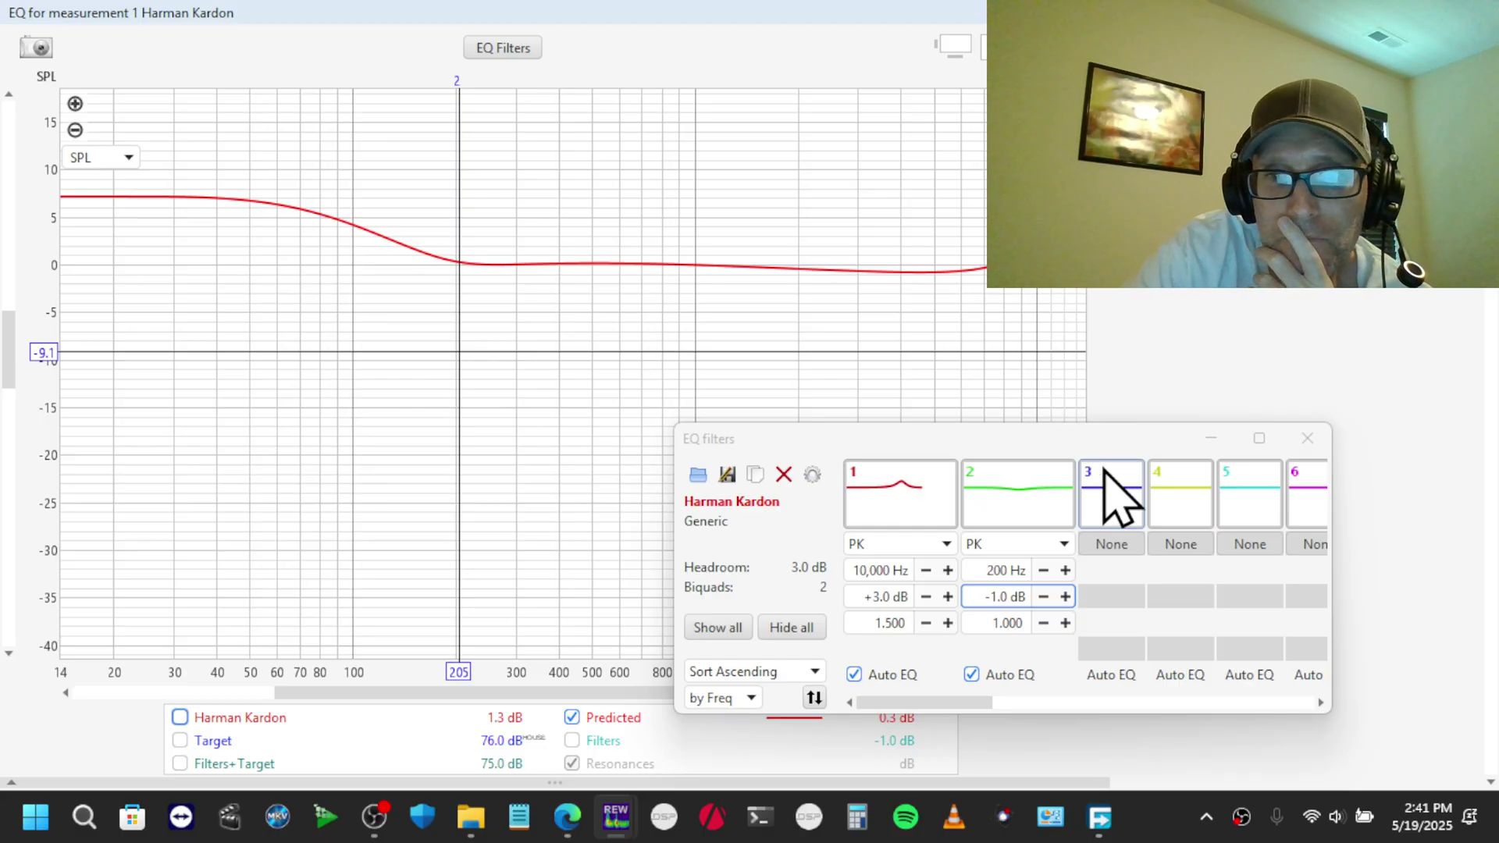
drag(1097, 441, 459, 378)
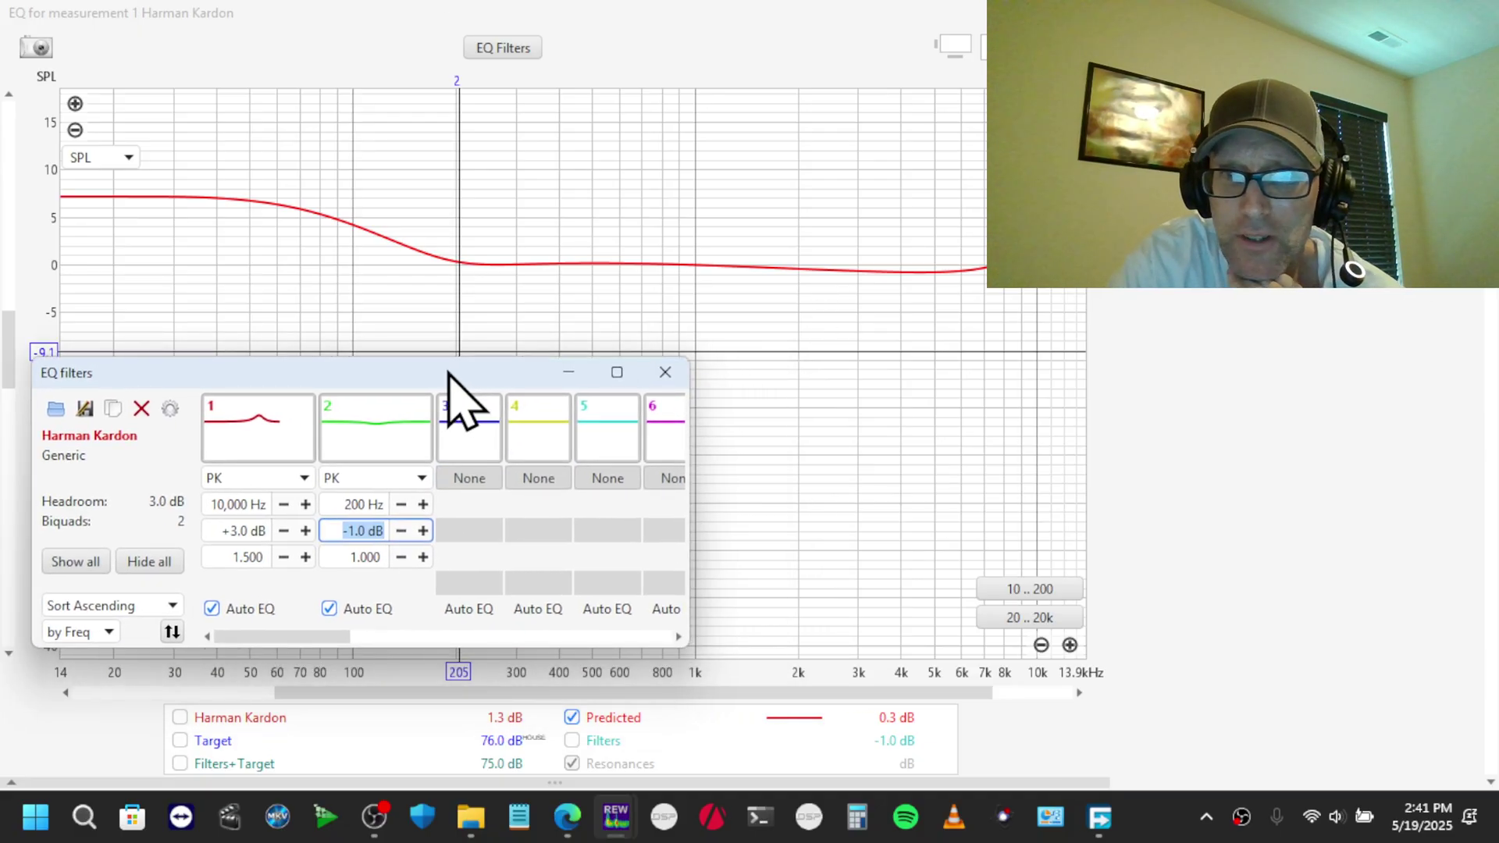
Make filter 3 a PK filter at 3,000 Hz
click(484, 477)
click(499, 478)
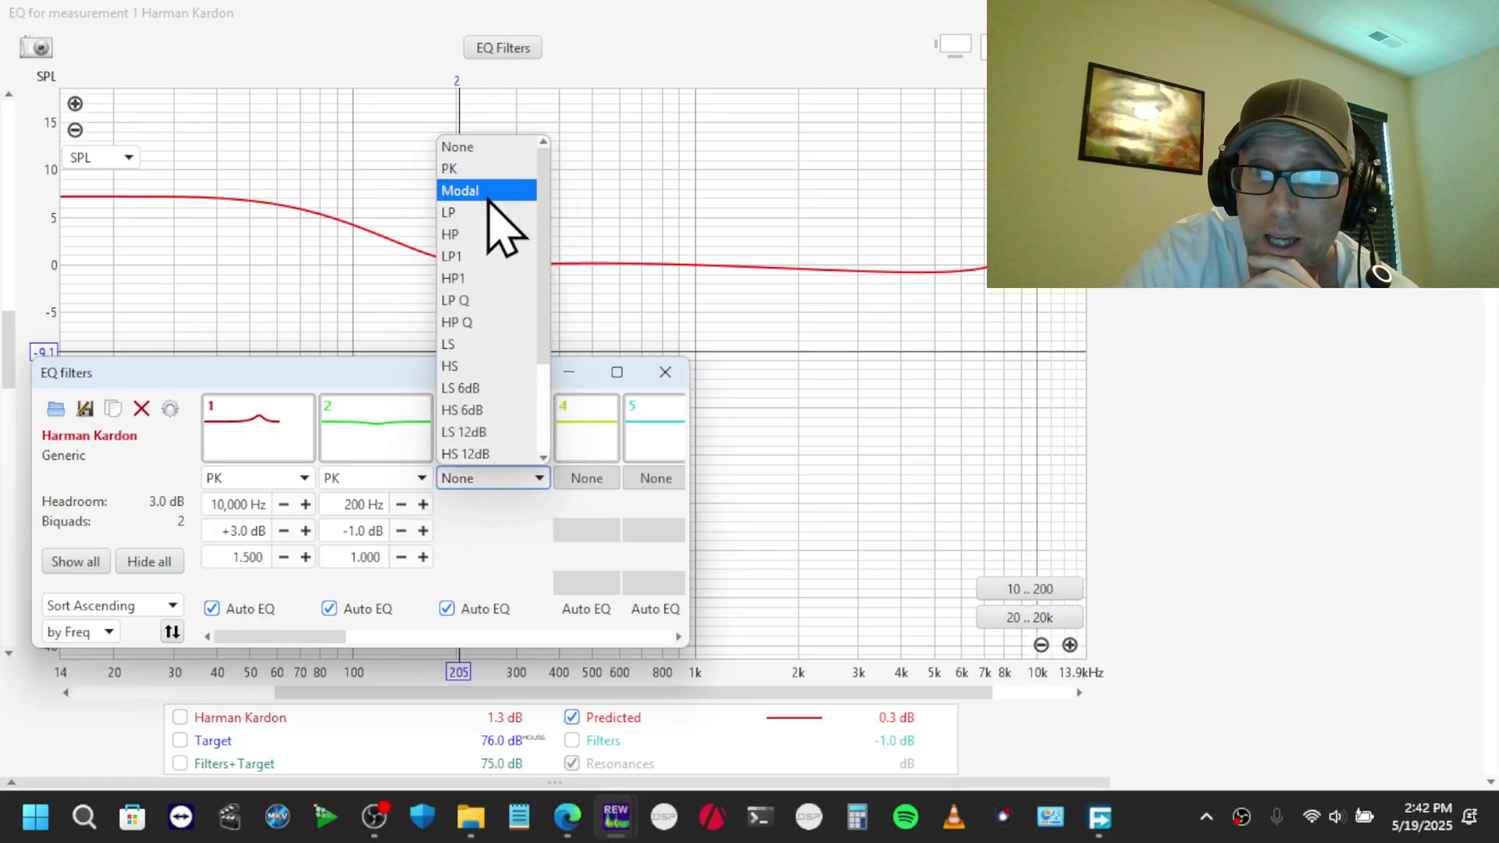
click(483, 169)
click(481, 505)
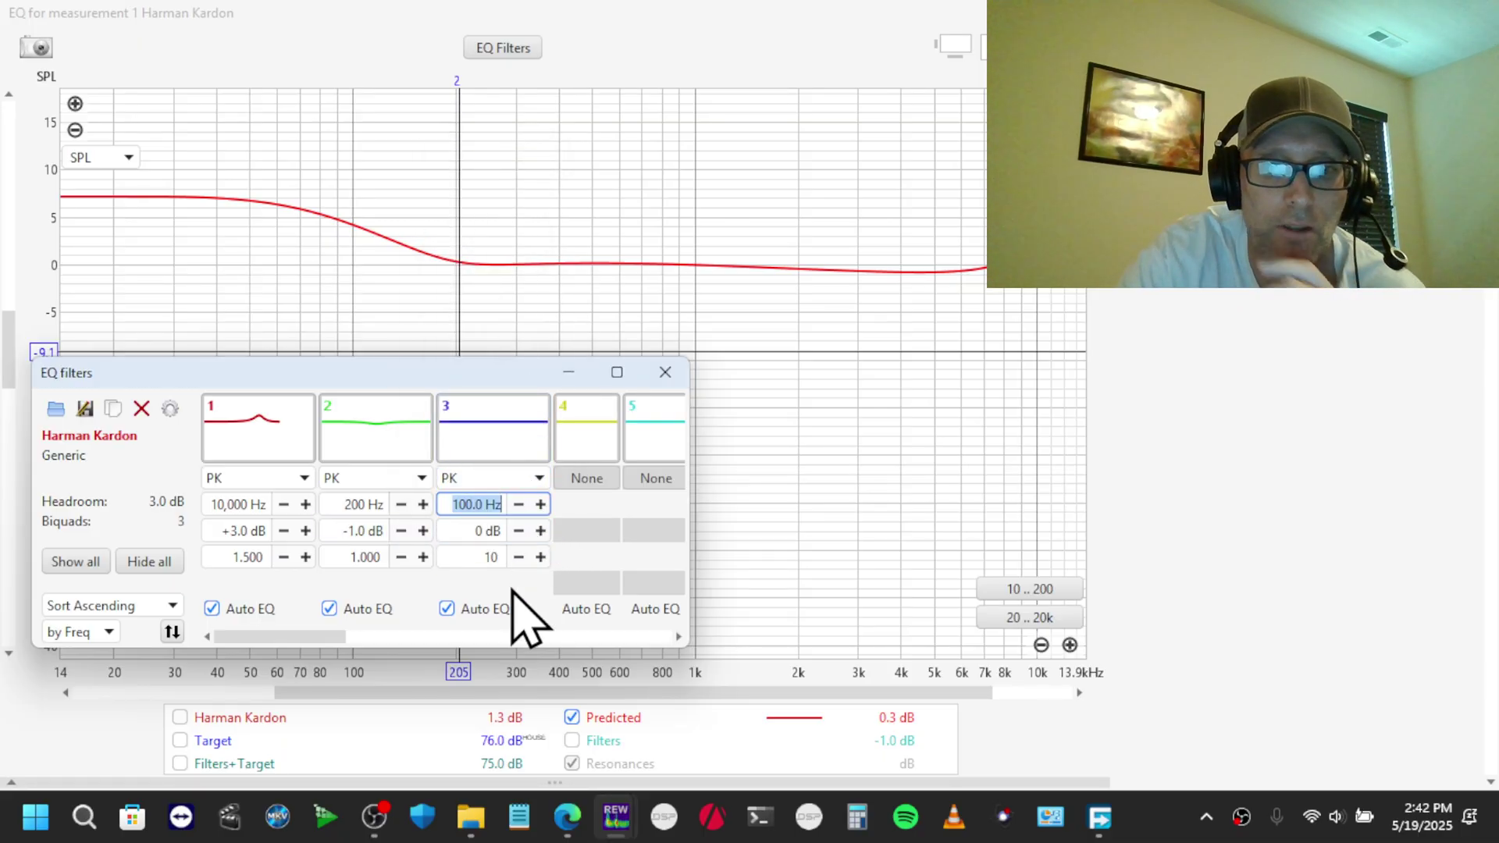
text(3,000)
key(Return)
Give filter 3 a Q of 1 and a -0.5 dB gain
click(492, 557)
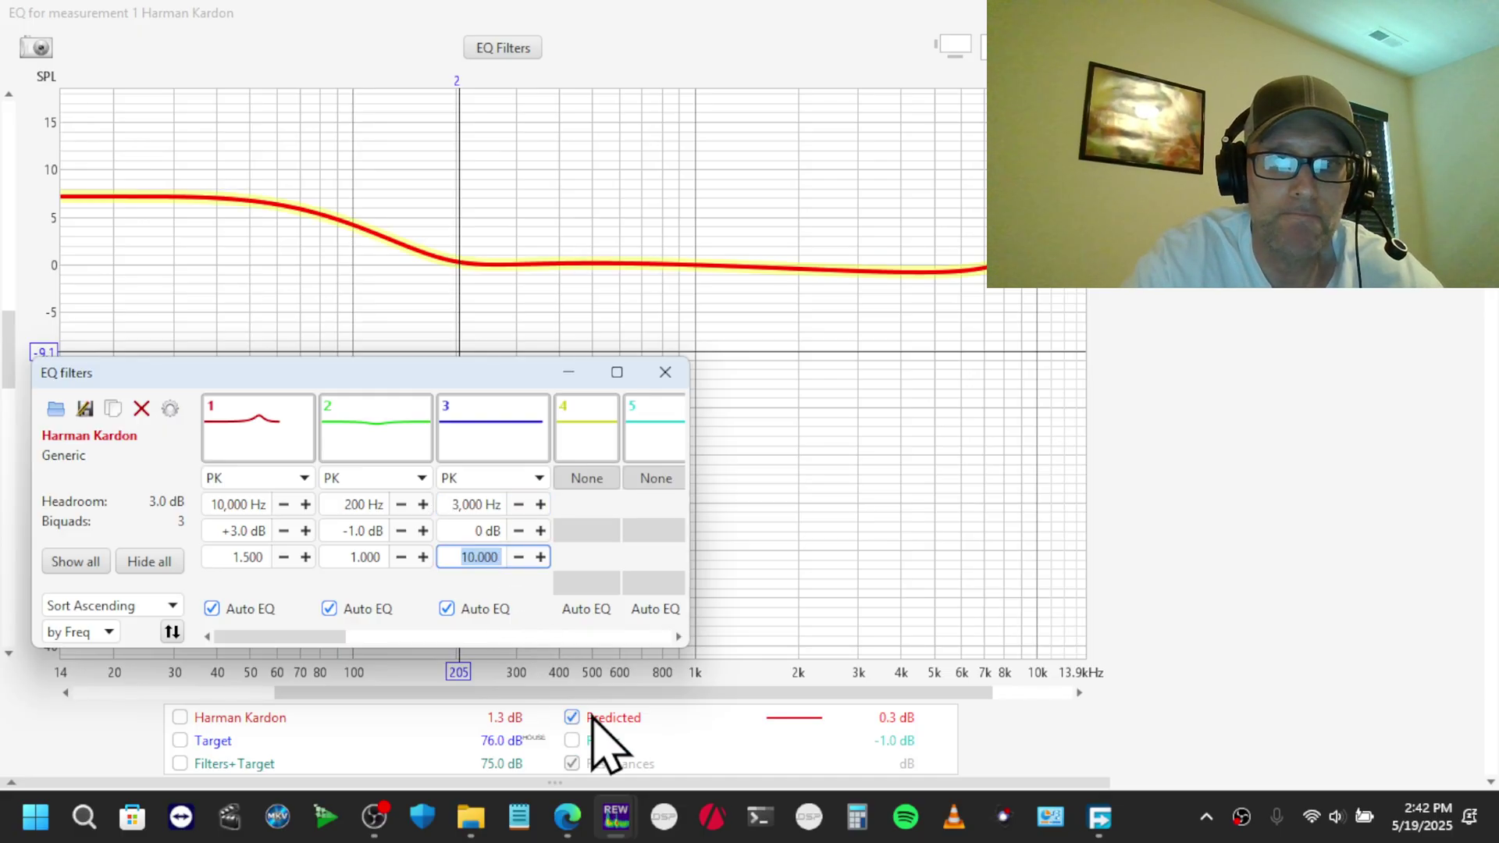
key(Home)
key(Right)
key(Delete)
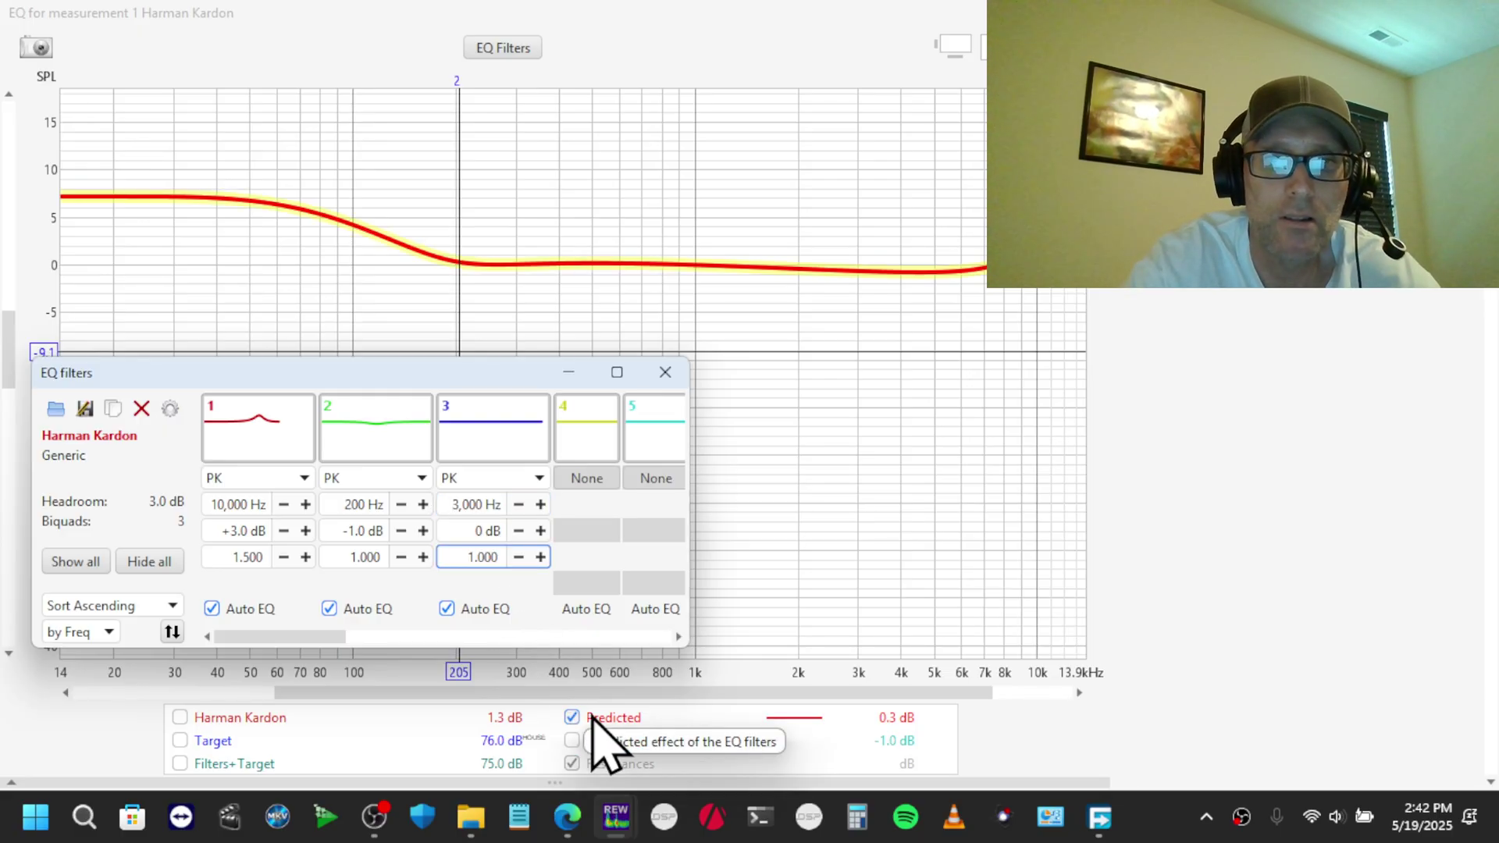
key(shift+Tab)
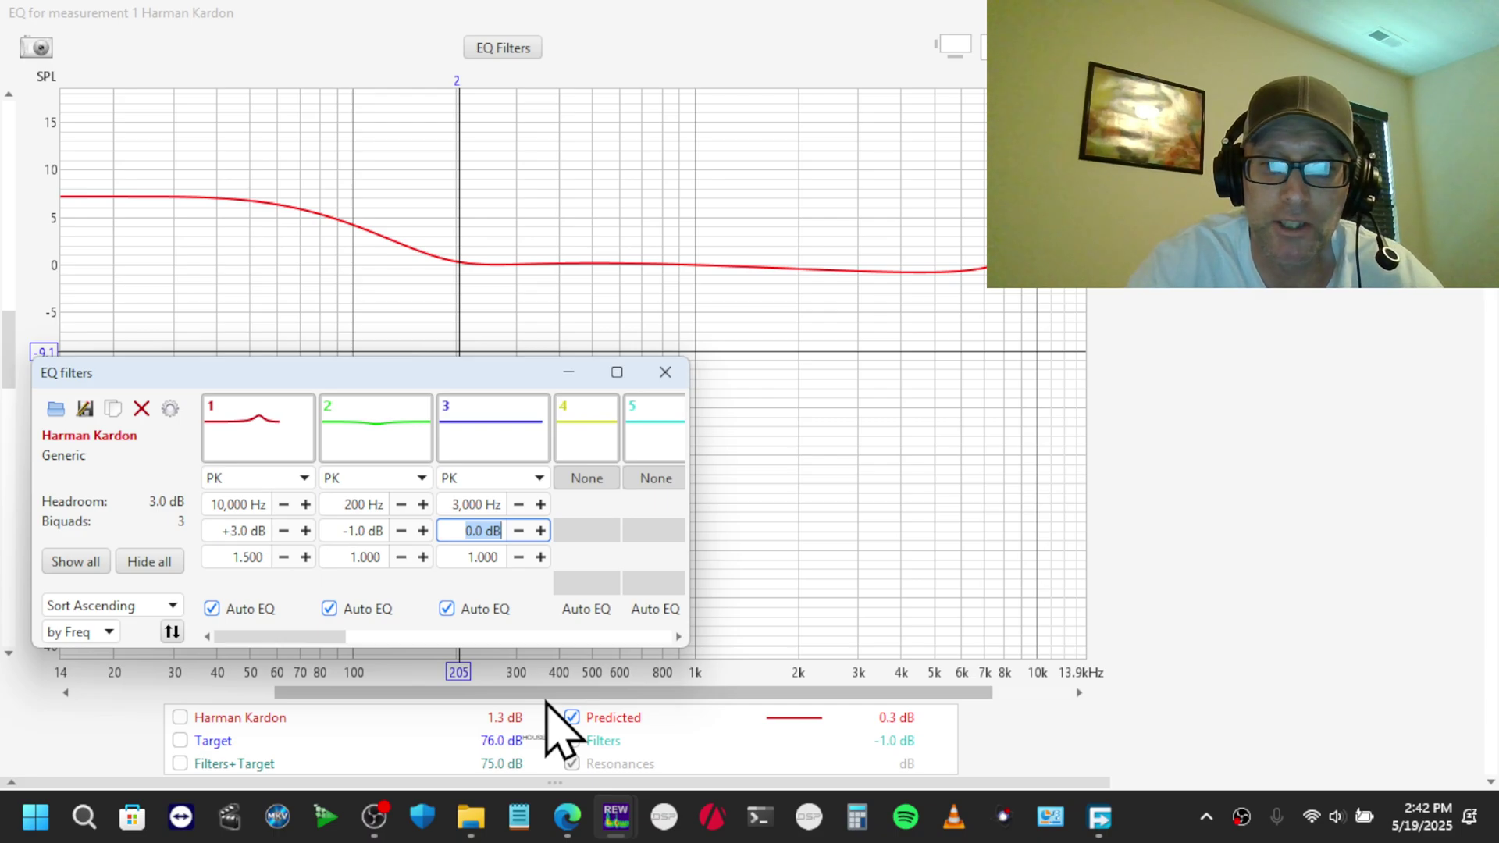
text(-0.5)
key(Return)
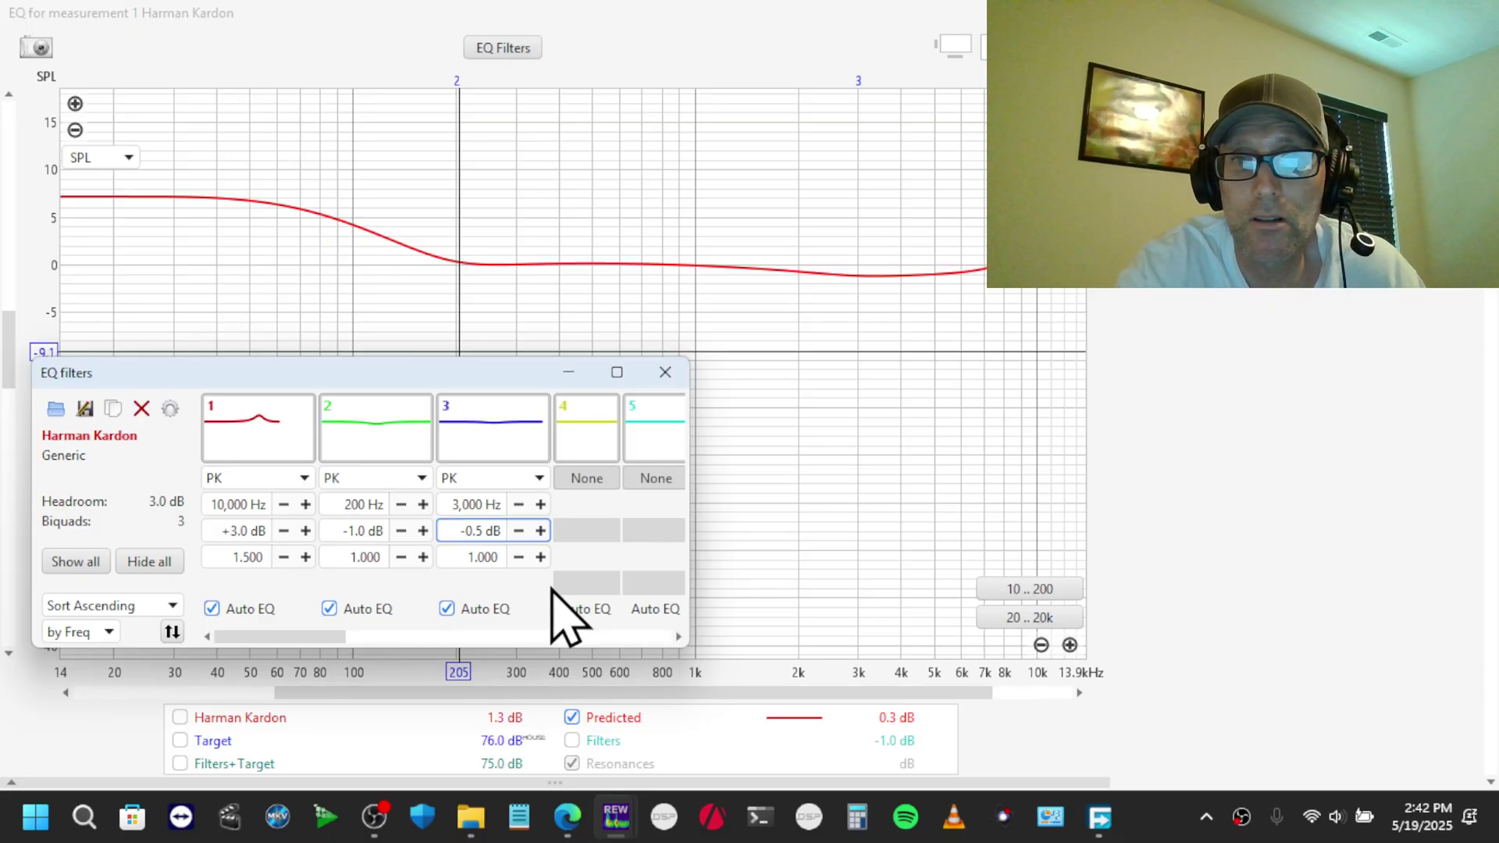
Nudge filter 3's gain to -0.2 dB, then close the EQ filters window
click(519, 531)
click(540, 531)
click(540, 531)
click(540, 531)
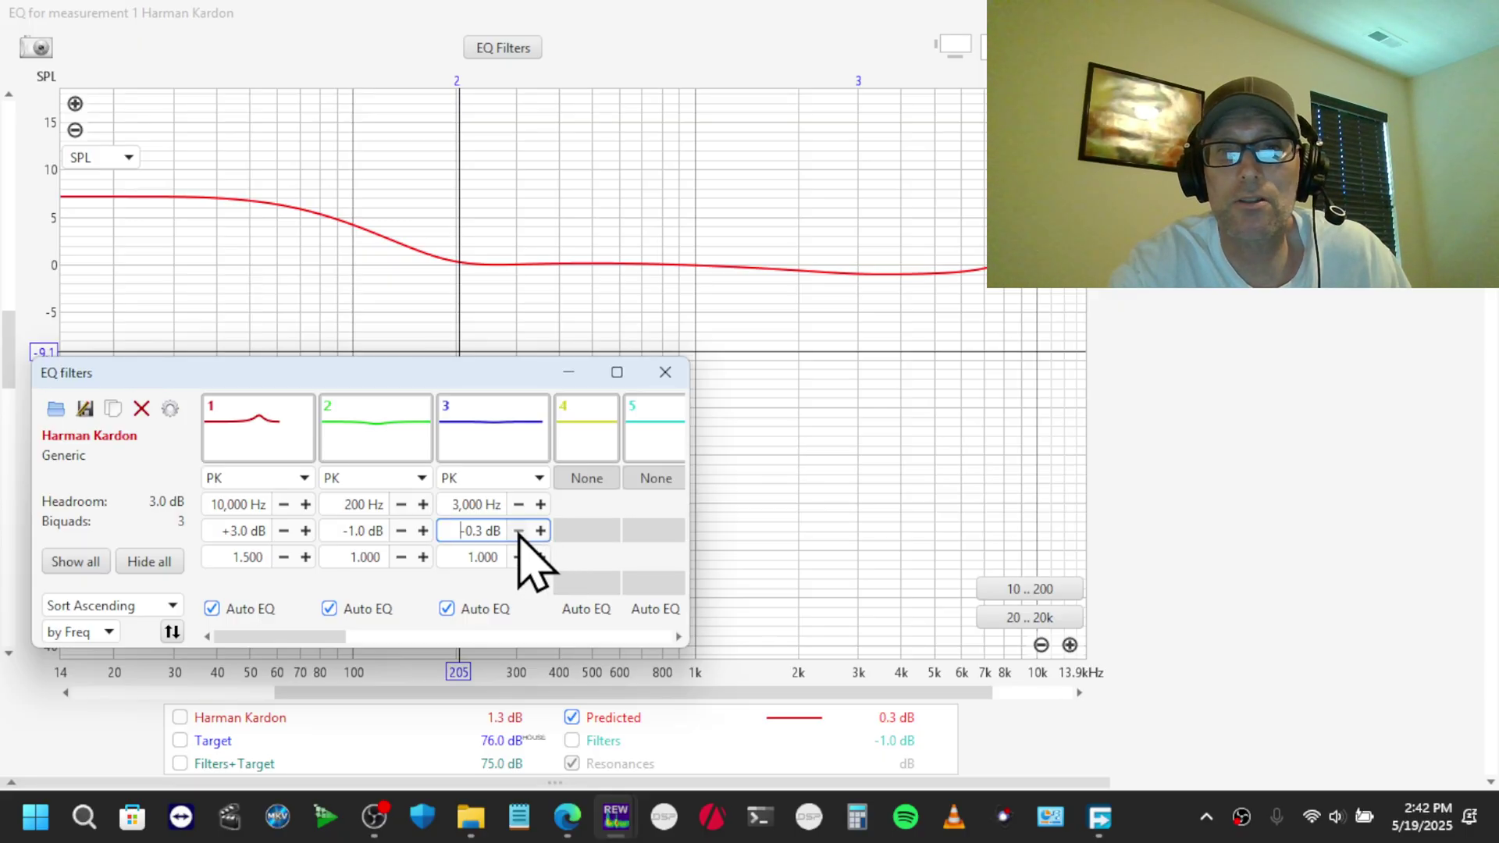
click(518, 530)
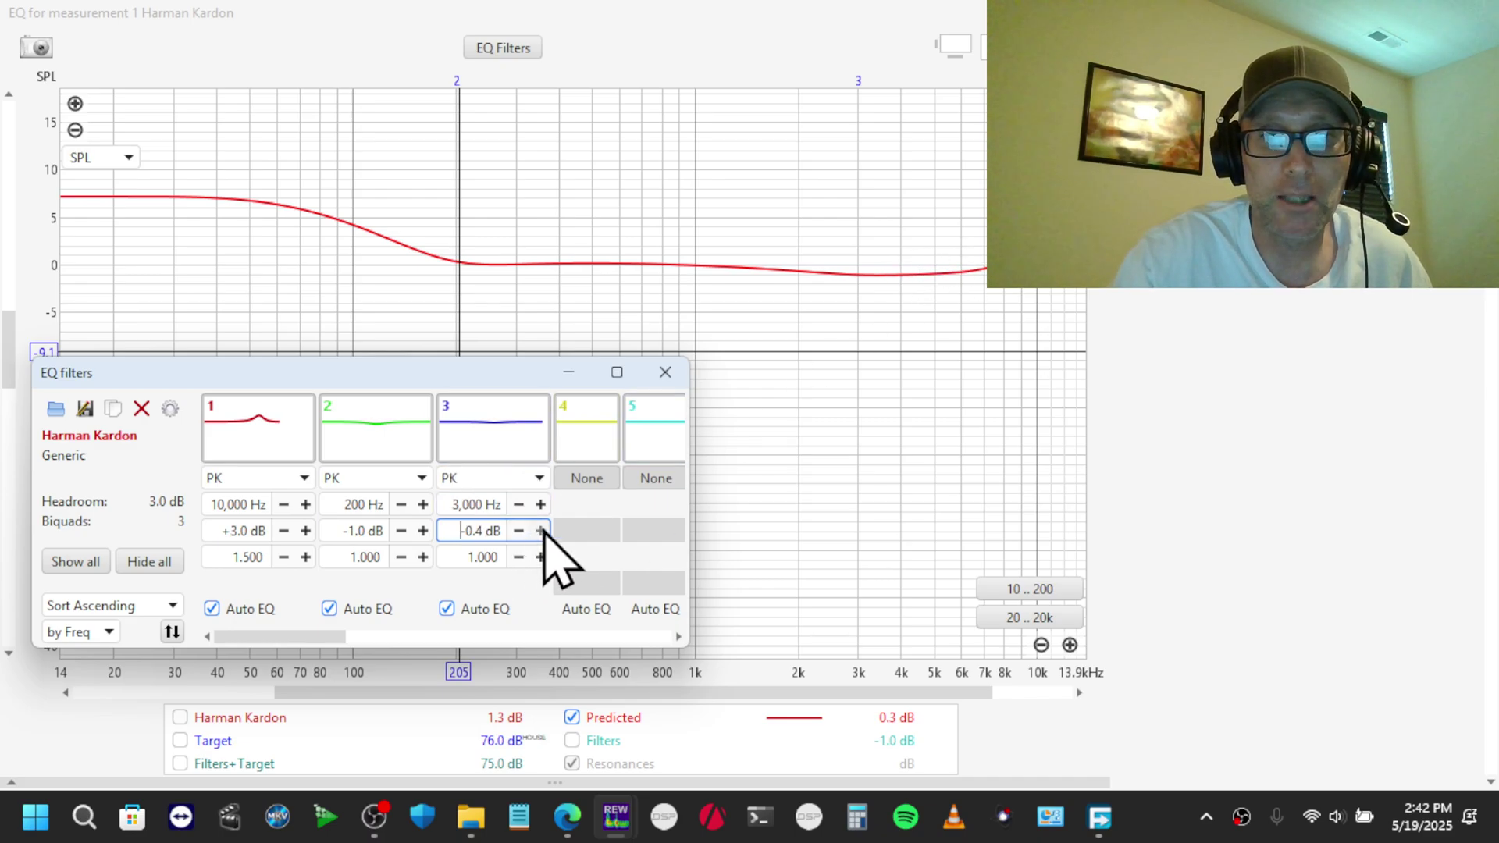
click(540, 531)
click(540, 531)
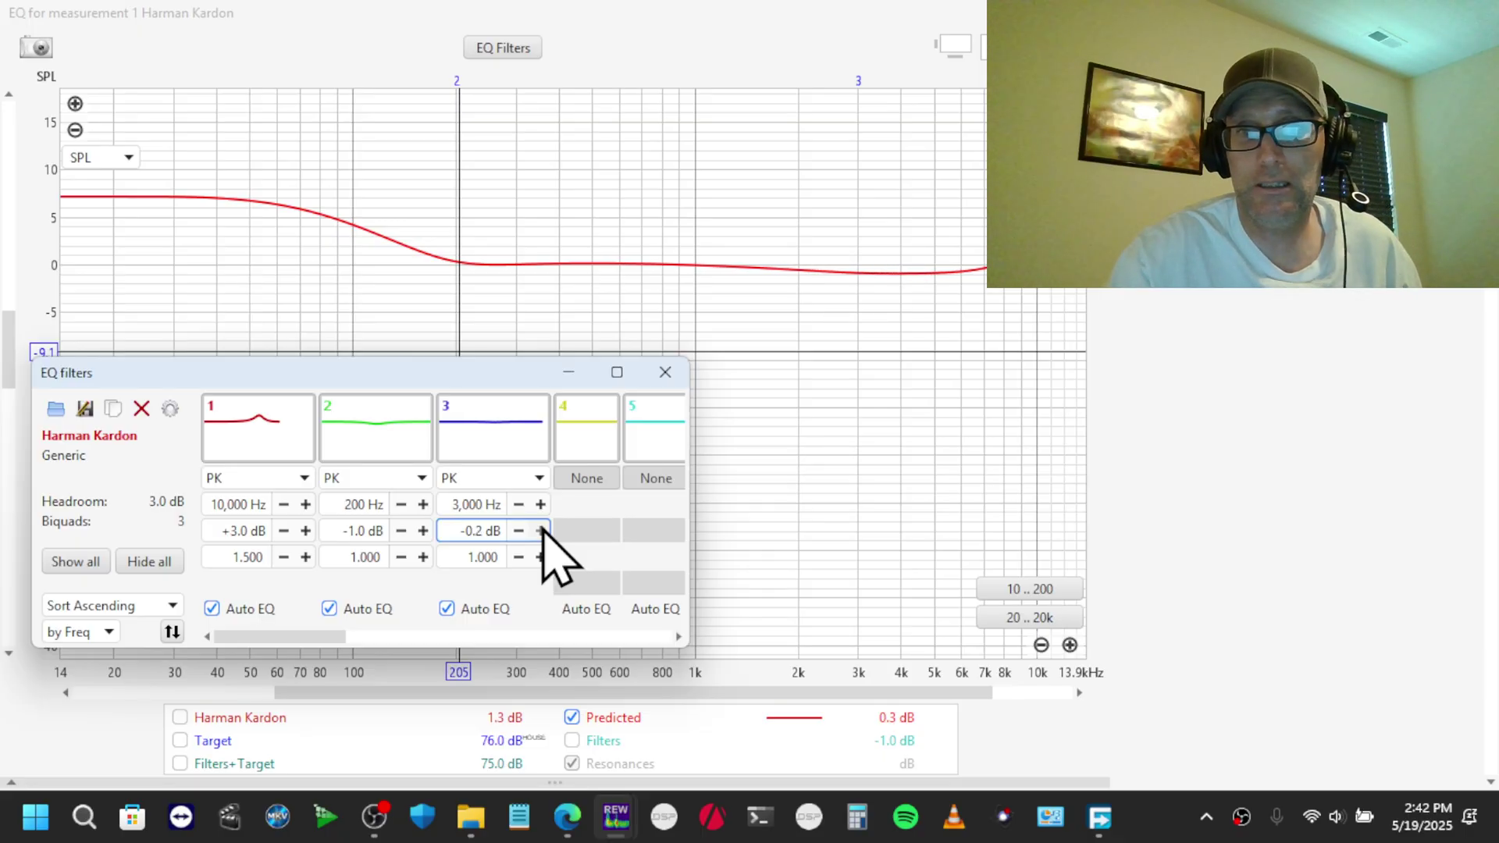
click(541, 531)
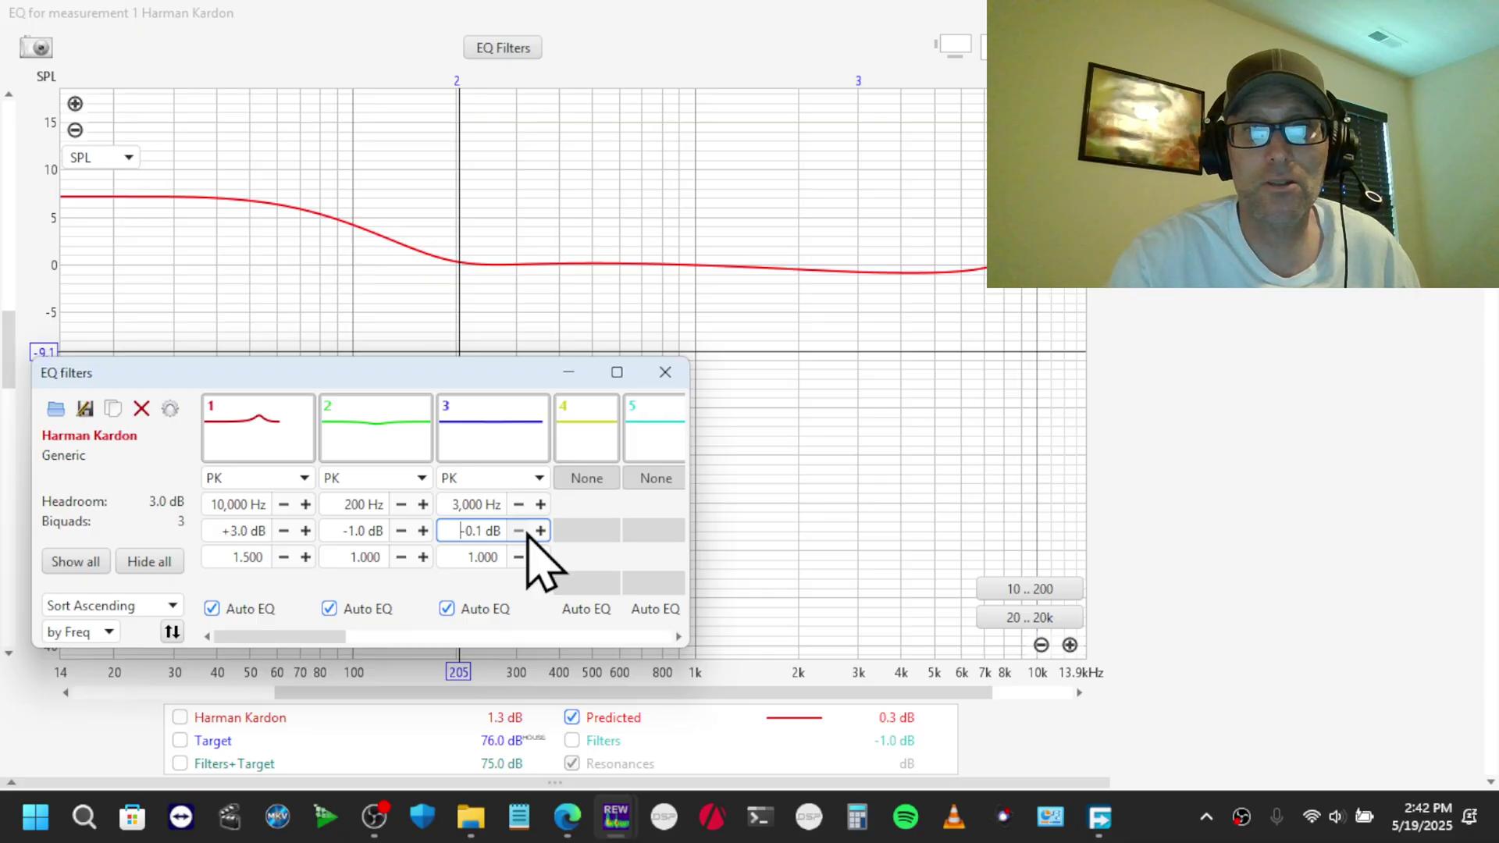
click(541, 531)
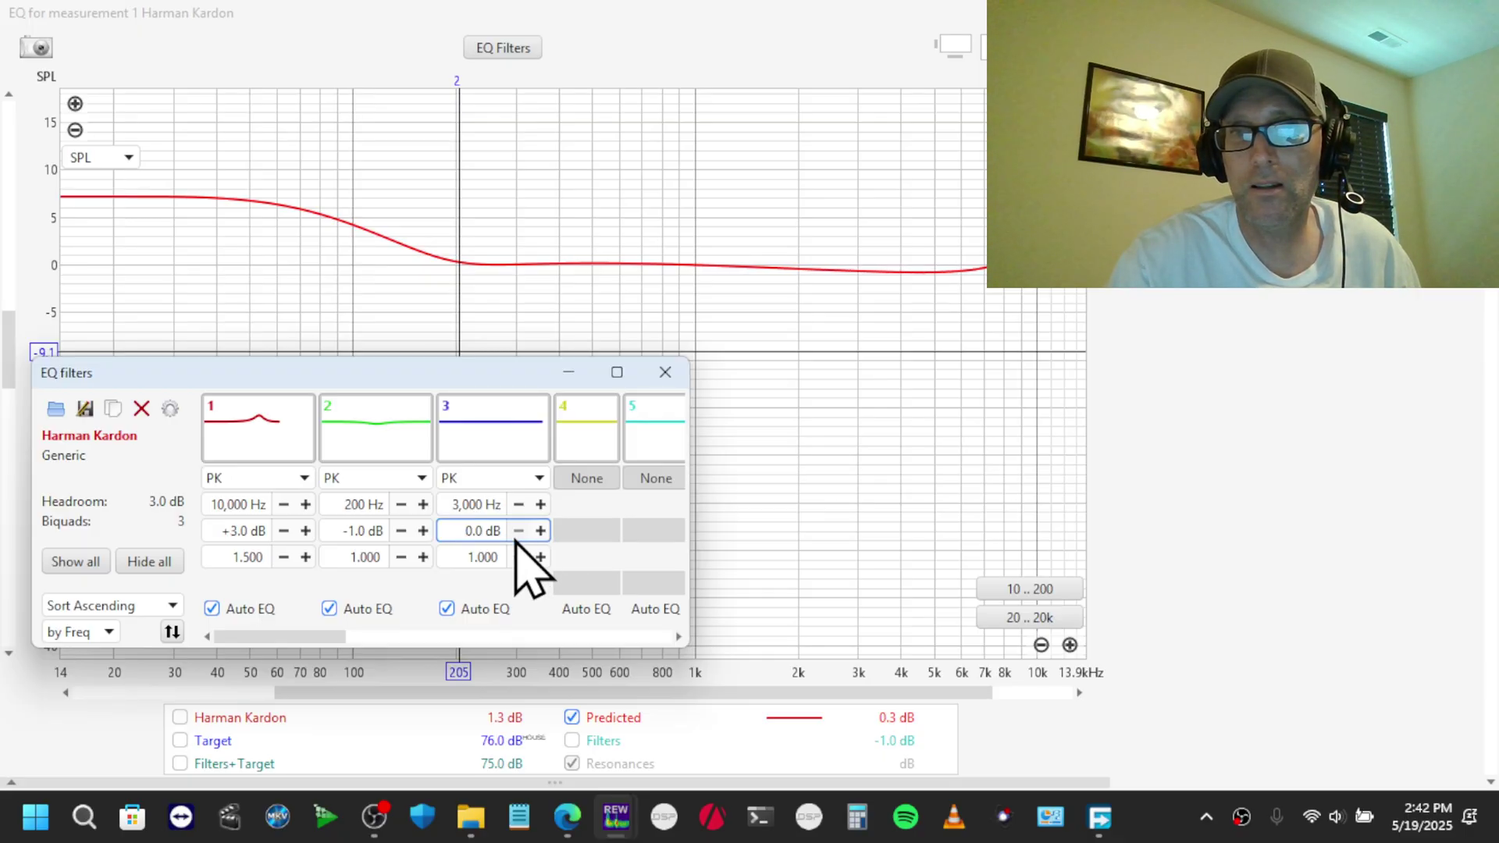
click(519, 531)
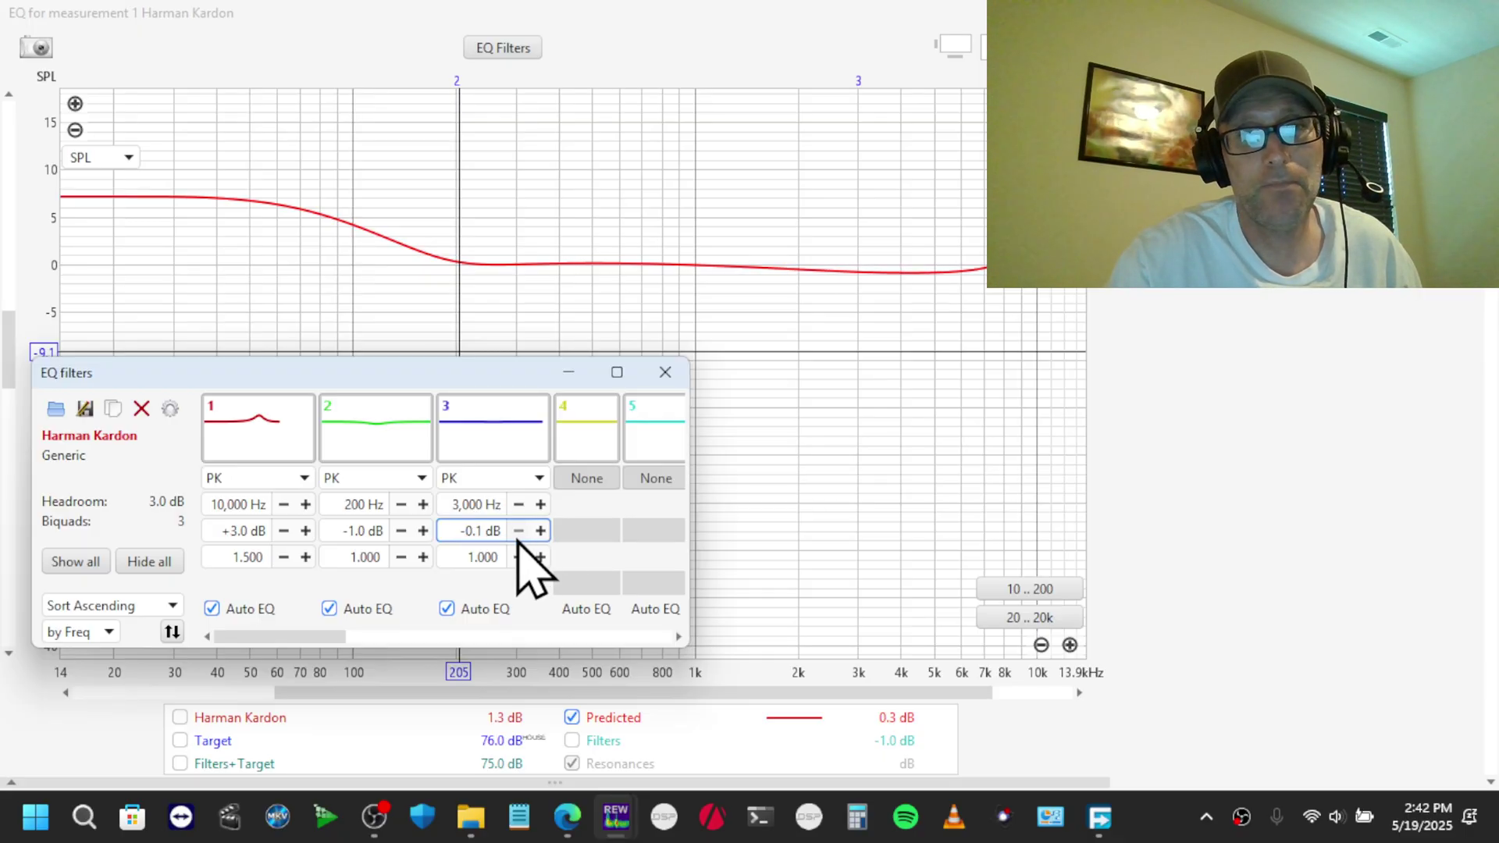
click(517, 532)
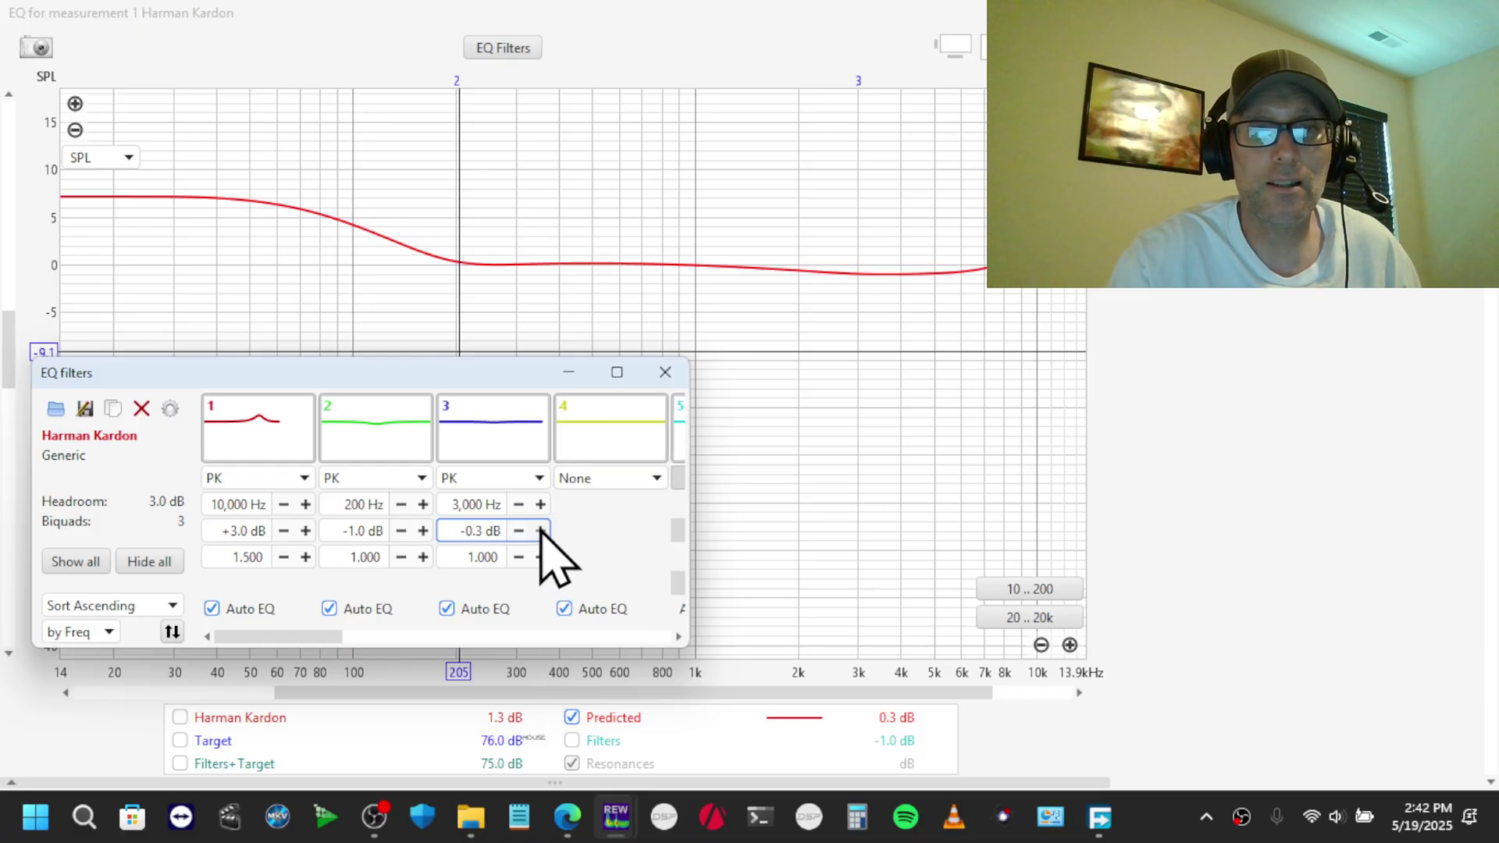
click(540, 531)
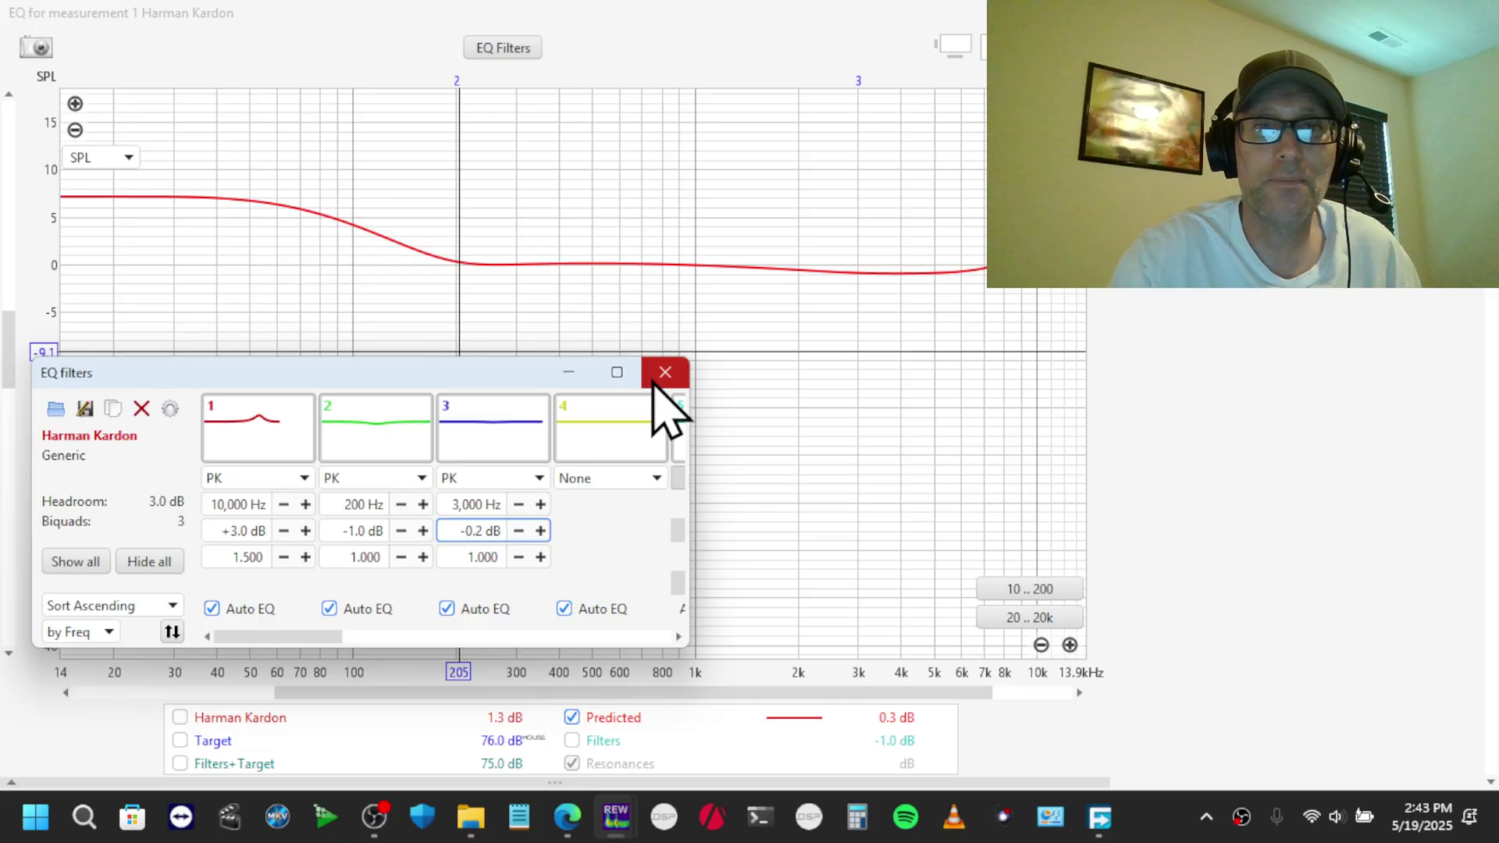
click(664, 372)
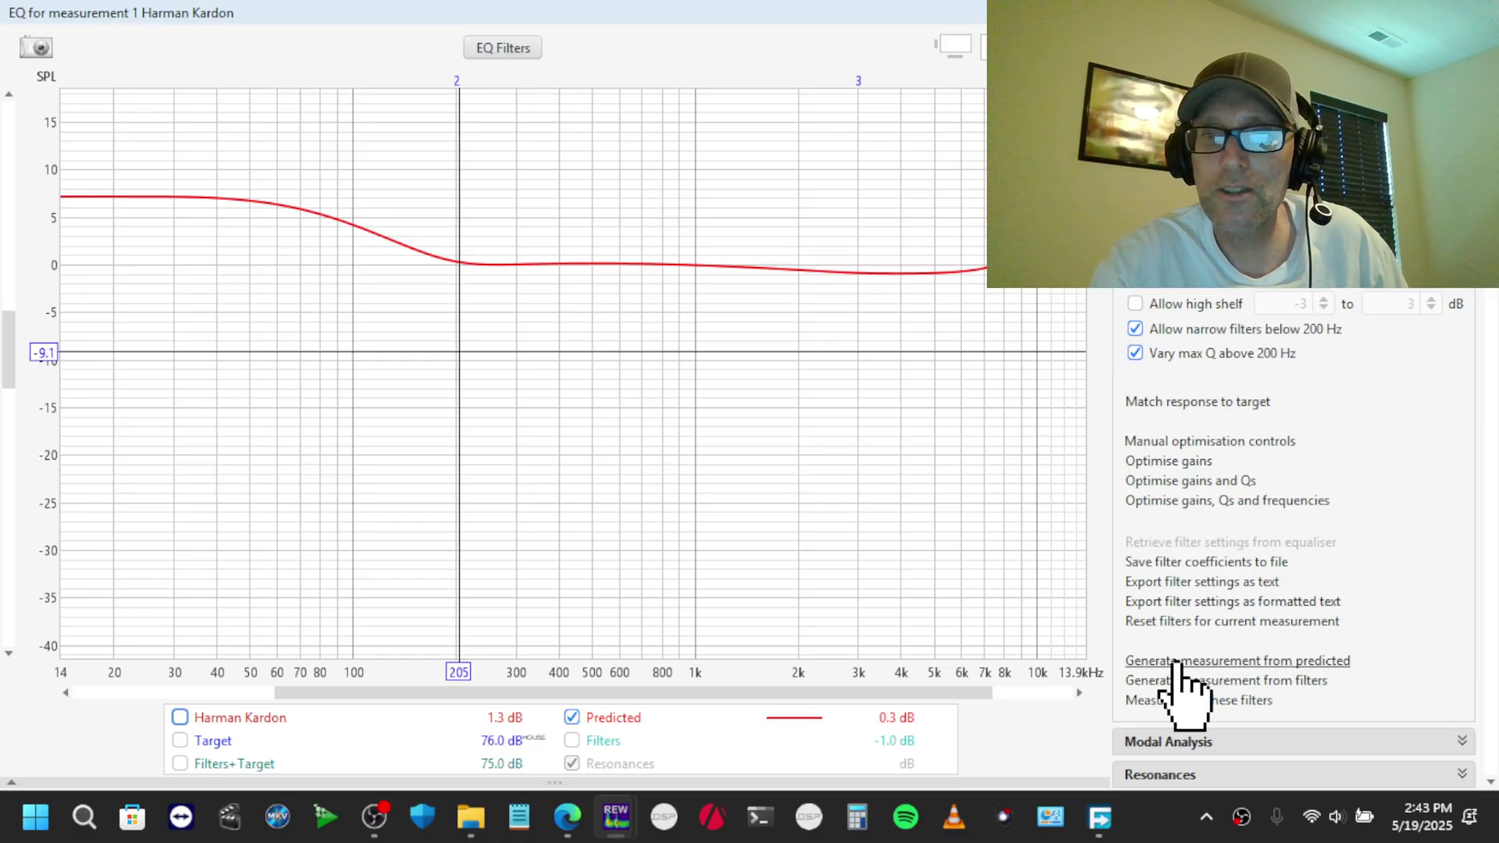
Generate a new measurement, EQ Harman Kardon, from the predicted EQ'd response
click(1239, 664)
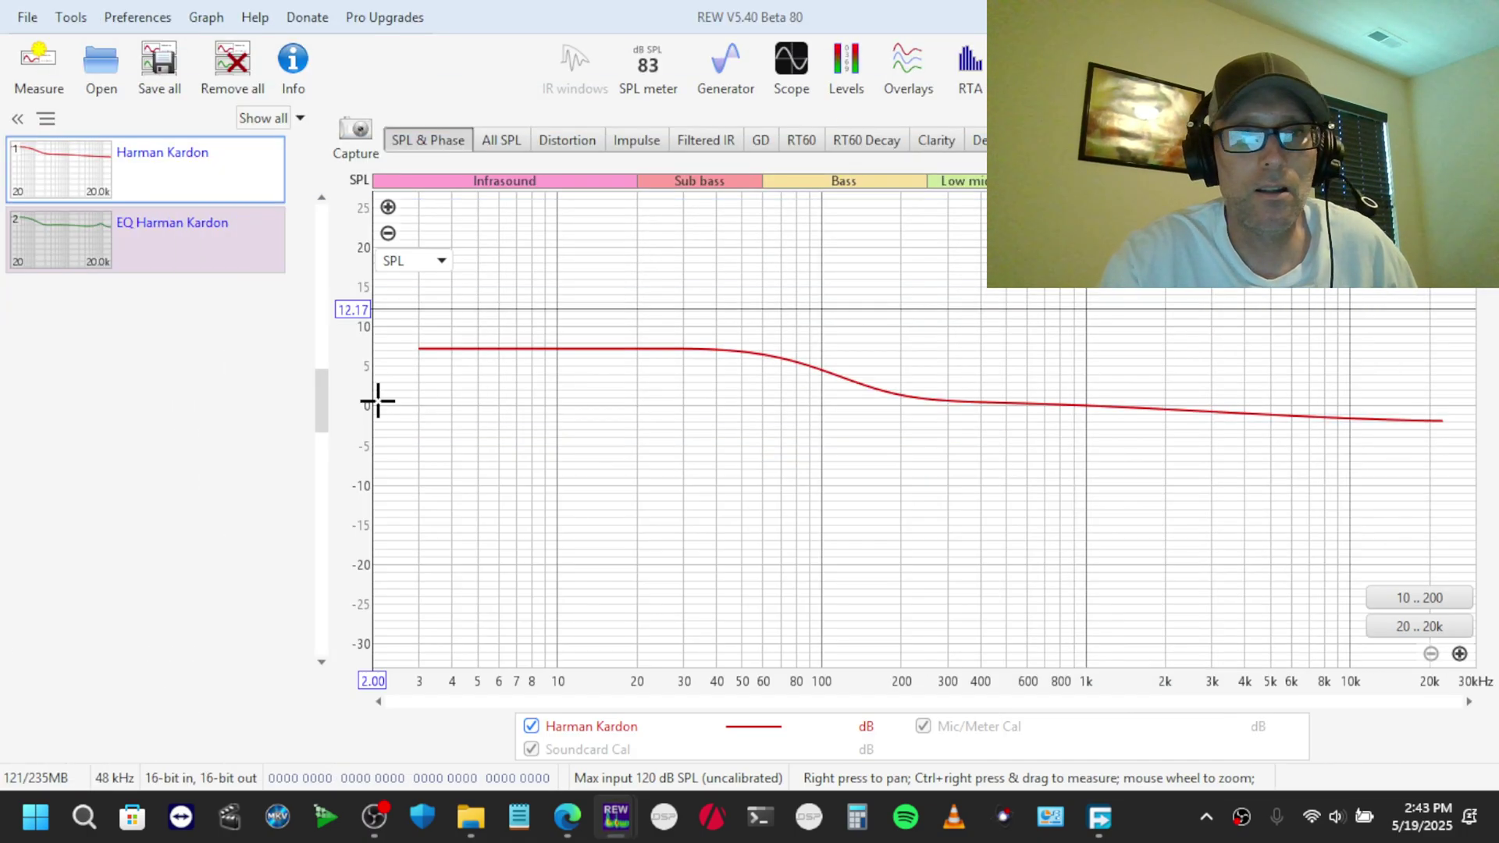
Select EQ Harman Kardon to show its green curve, bass shelf and 10 kHz bump
click(160, 262)
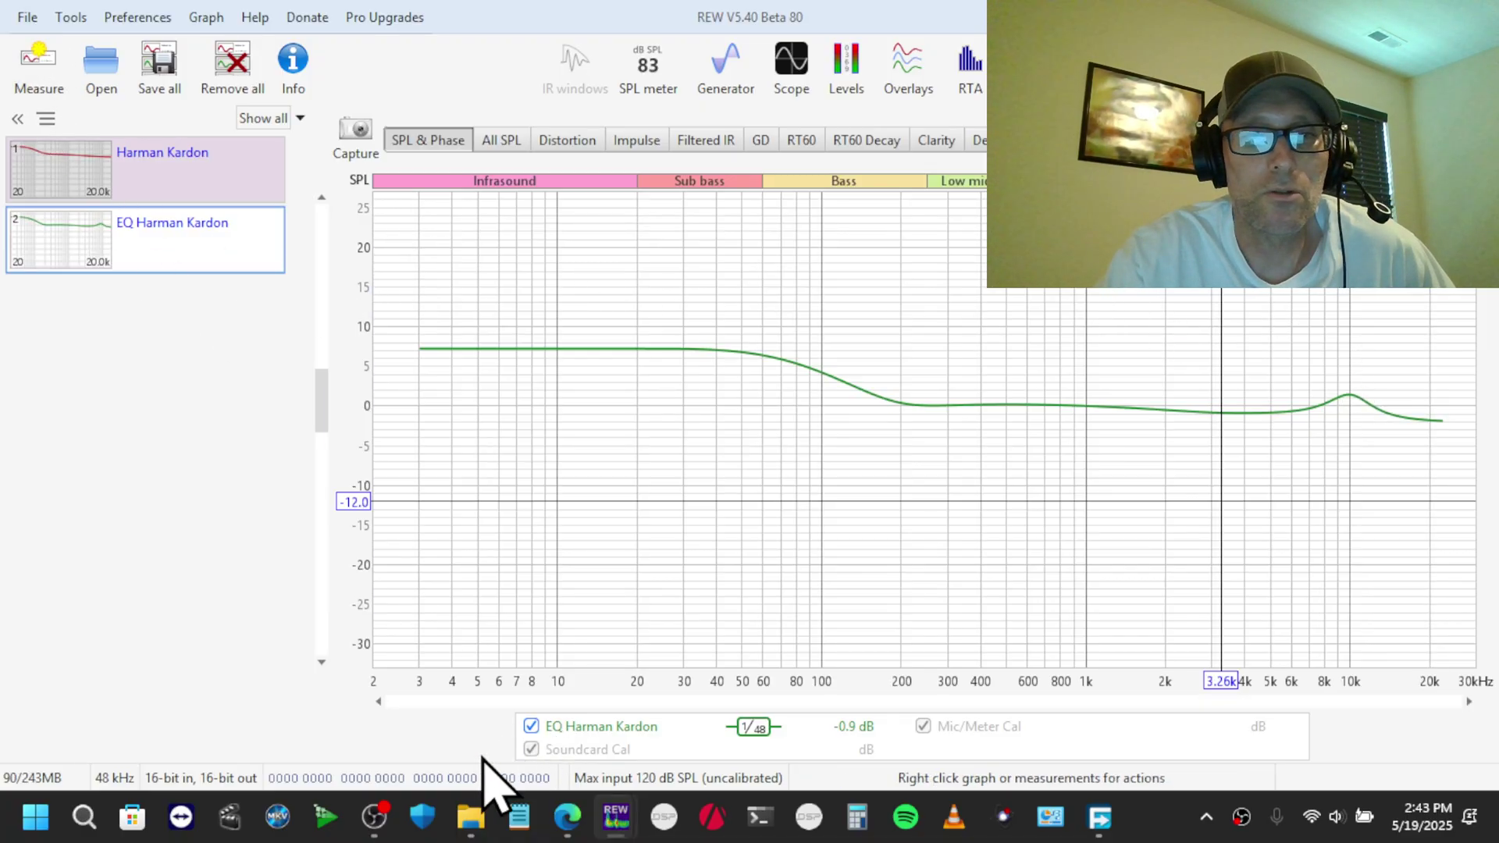
click(377, 816)
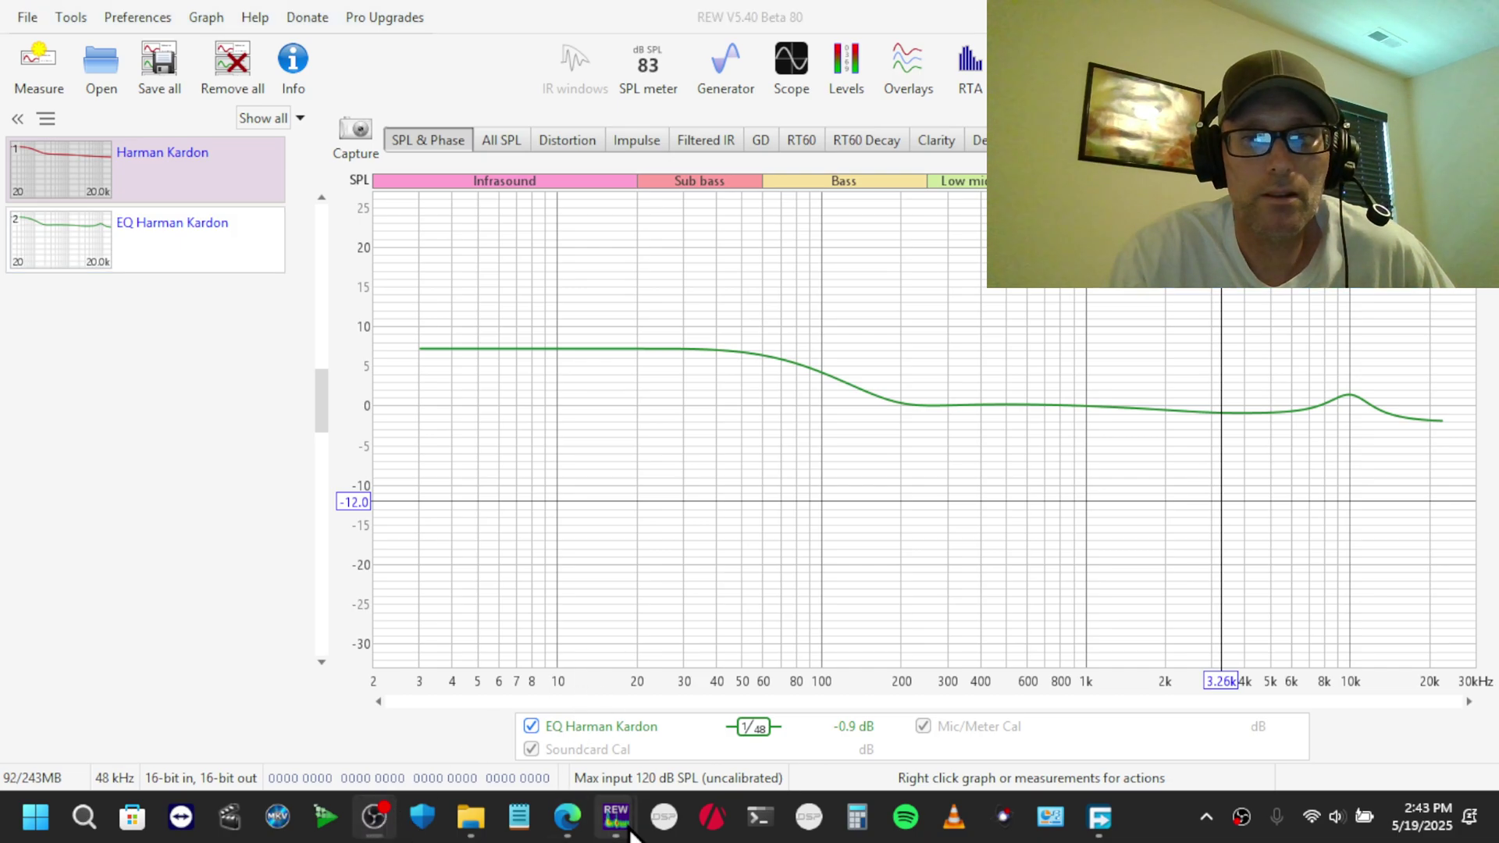
mouse_move(616, 816)
click(525, 743)
Export EQ Harman Kardon as text (10–25,000 Hz, 96 PPO, unsmoothed) named MUSICAL HARMON CURVE
click(27, 17)
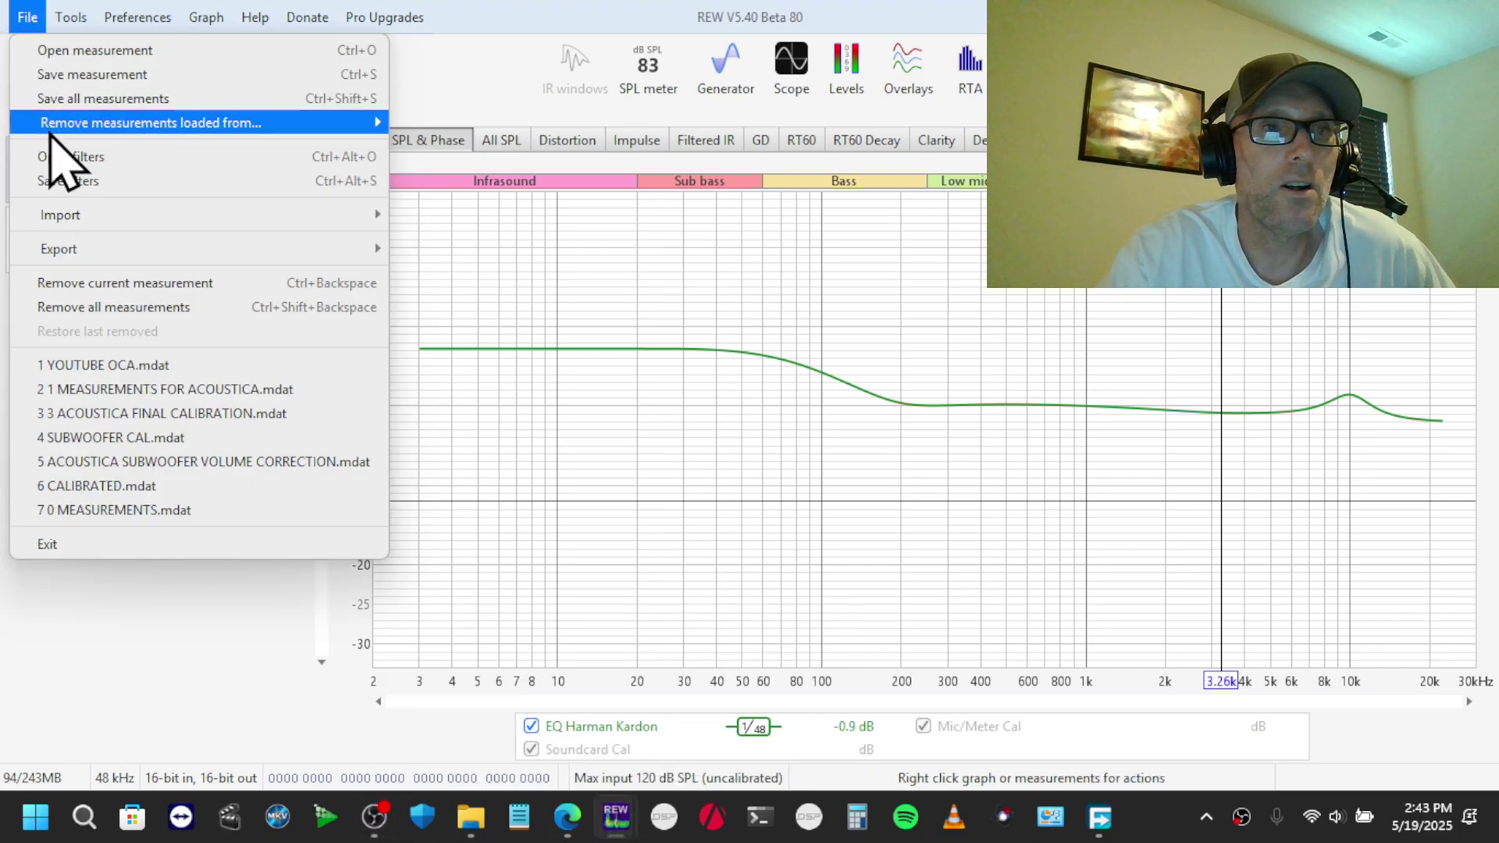
mouse_move(131, 250)
click(492, 249)
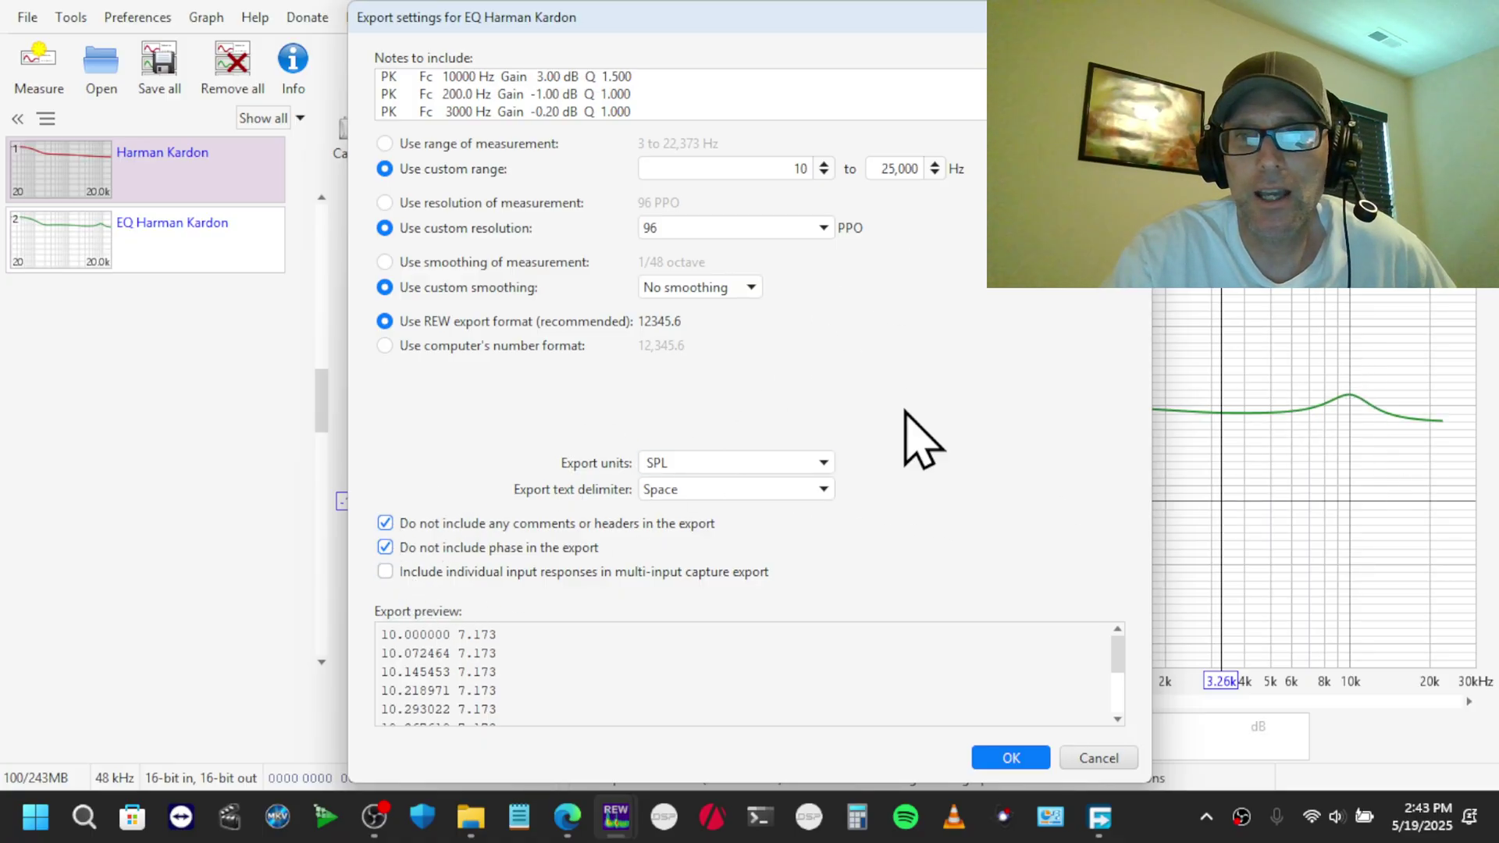
click(1009, 757)
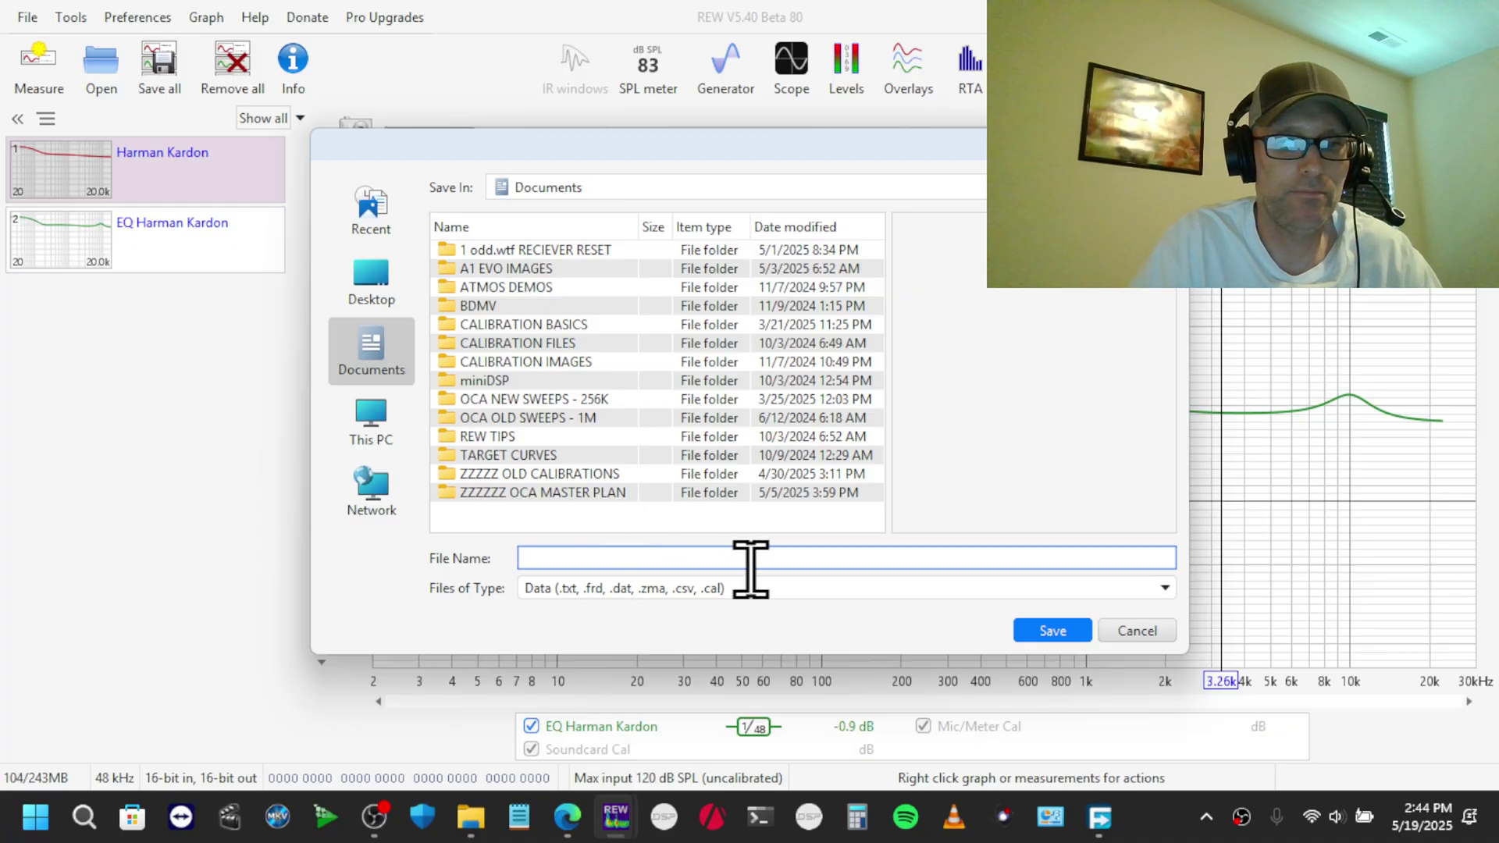
text(TEST)
key(BackSpace)
key(BackSpace)
key(BackSpace)
key(BackSpace)
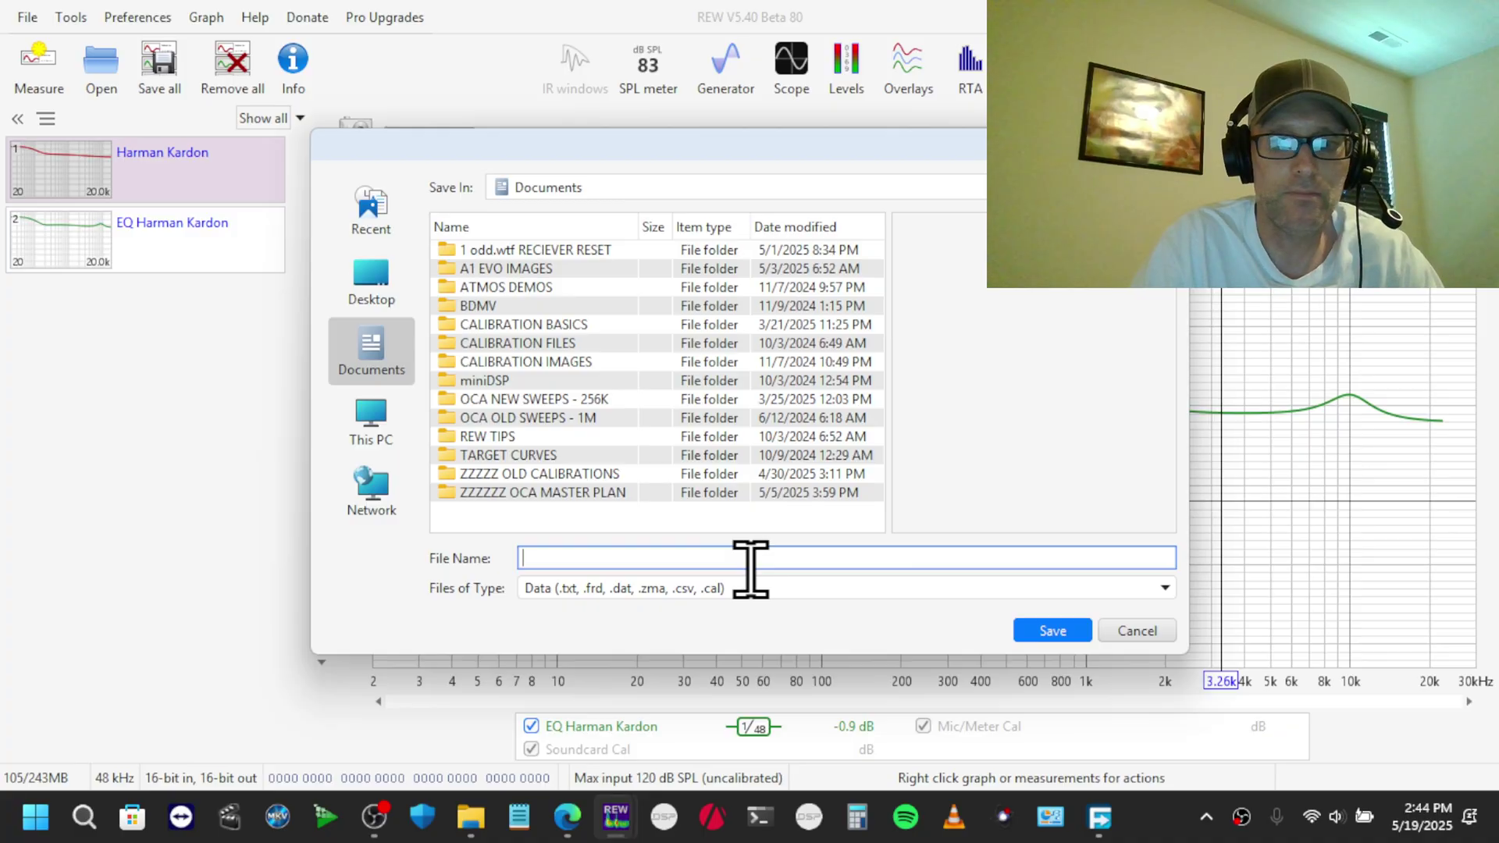
text(MUSICAL)
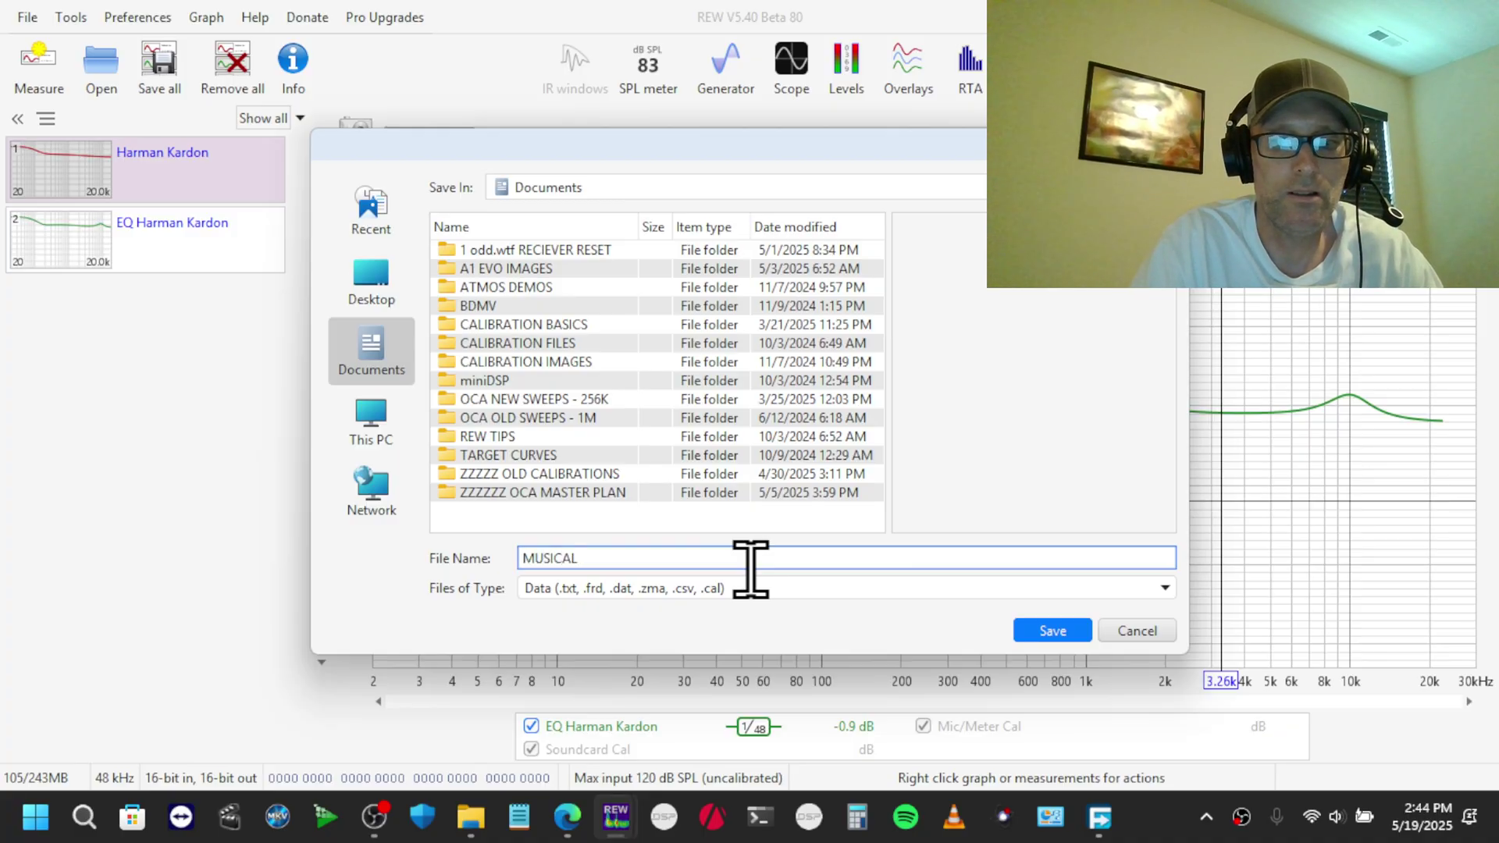
text( HARMON CURVE)
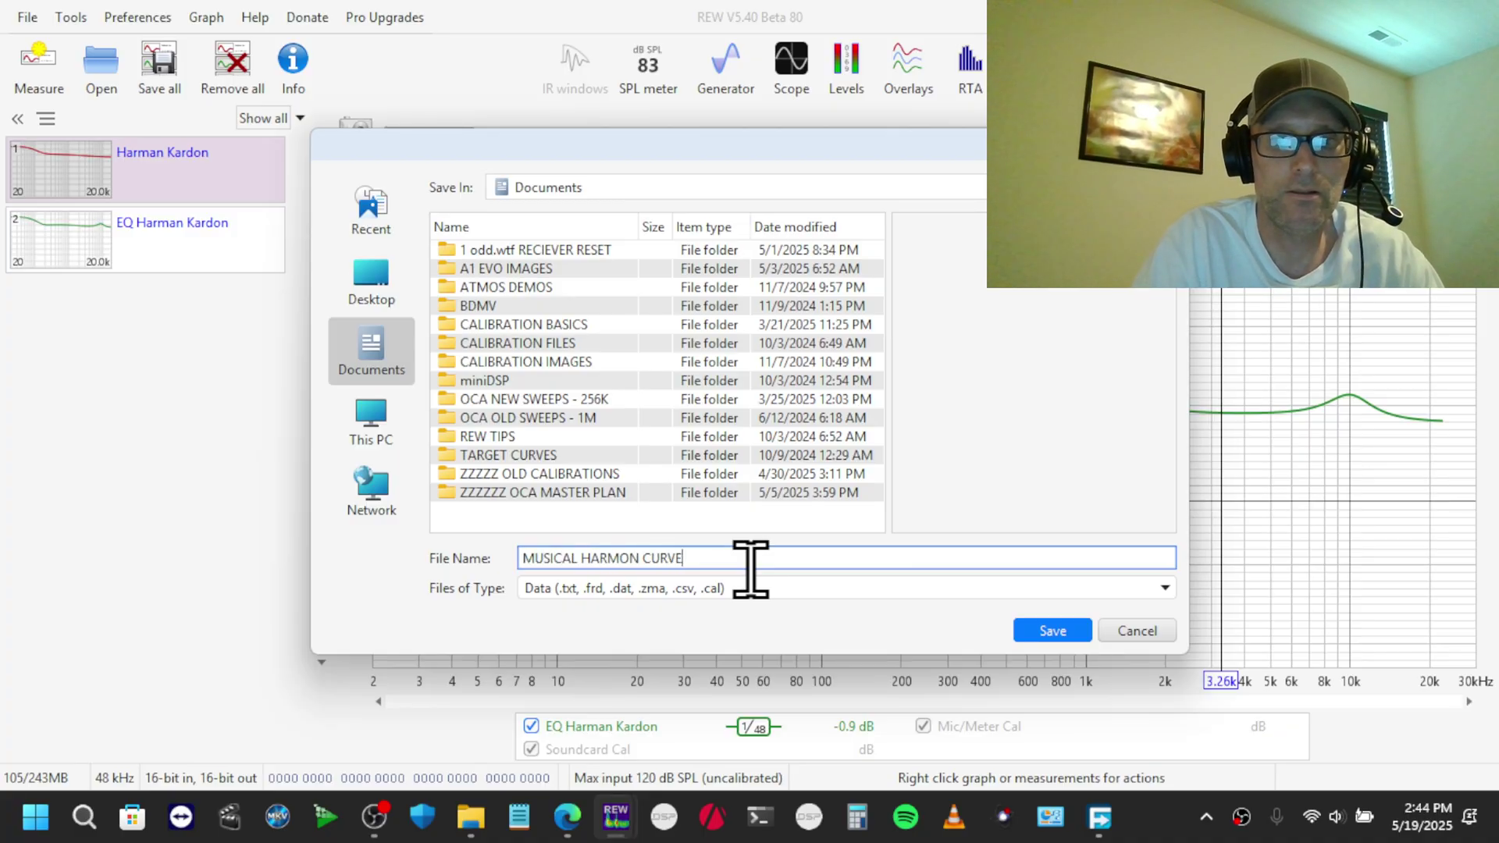
key(Return)
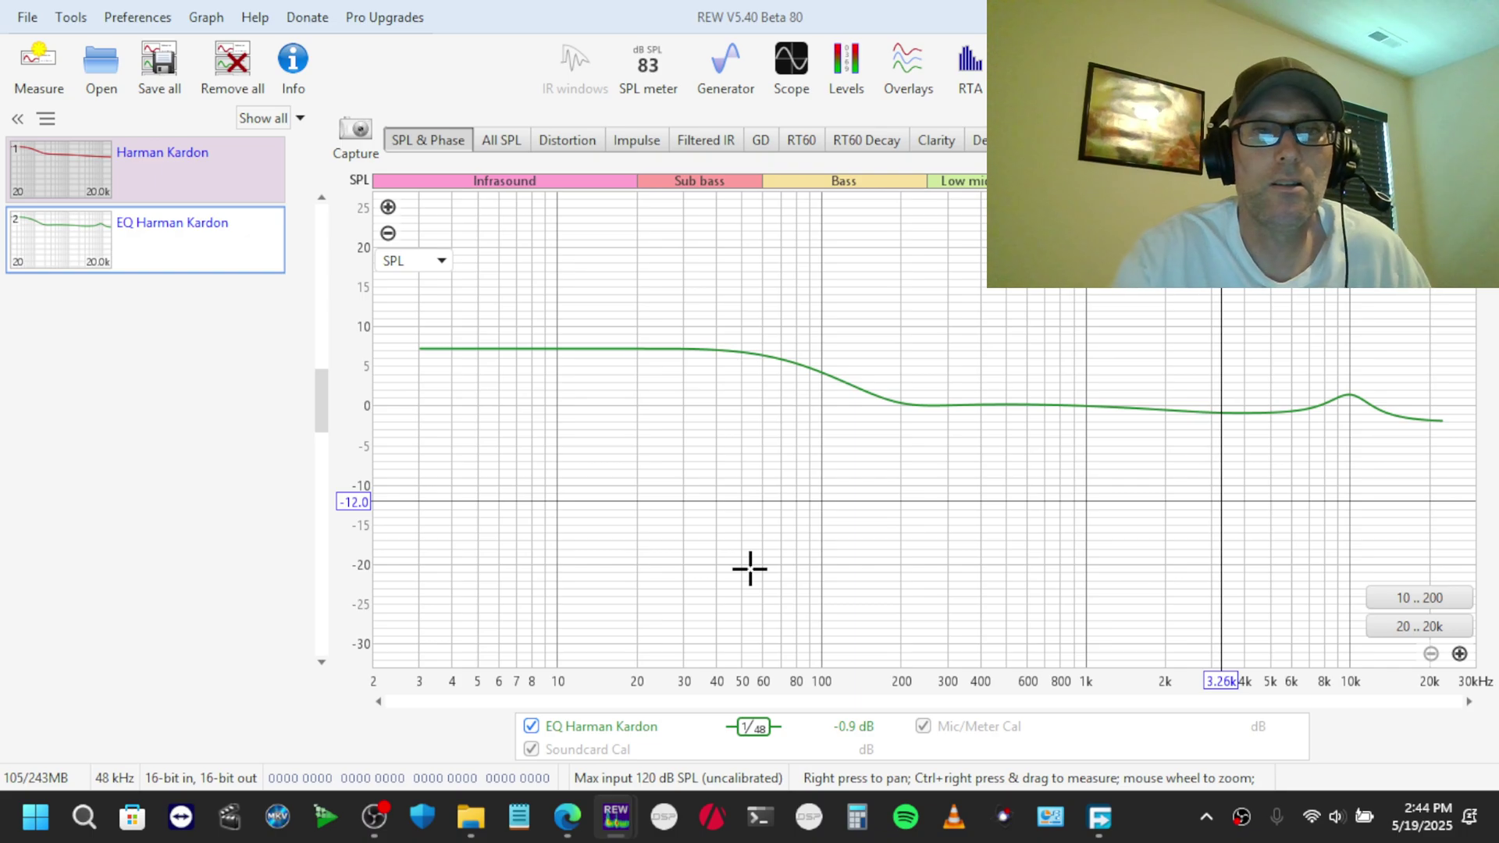
Remove all measurements, then drag MUSICAL HARMON CURVE from Documents into REW
click(235, 64)
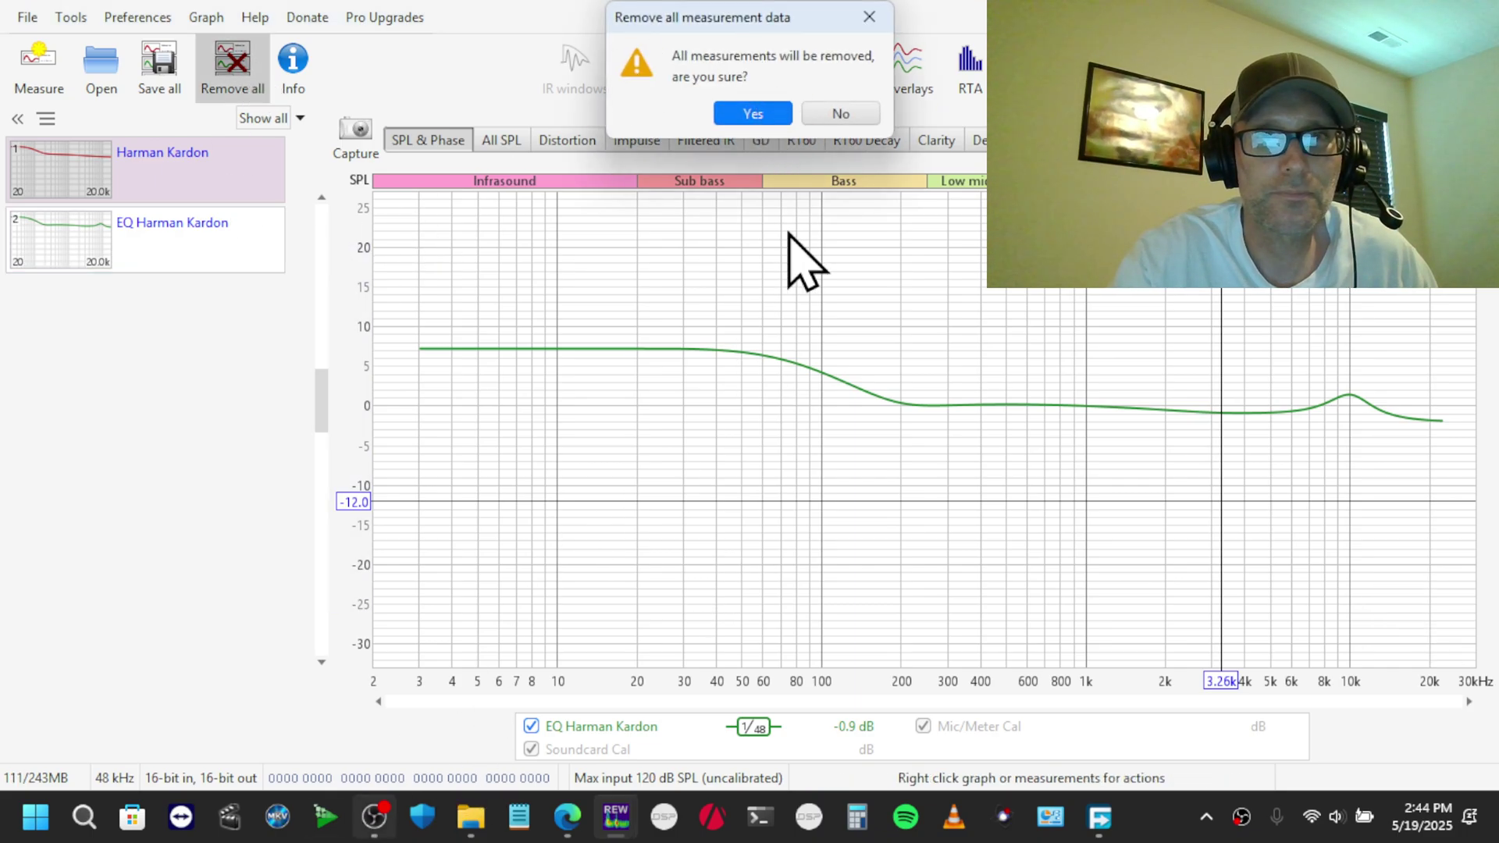
click(768, 114)
click(468, 812)
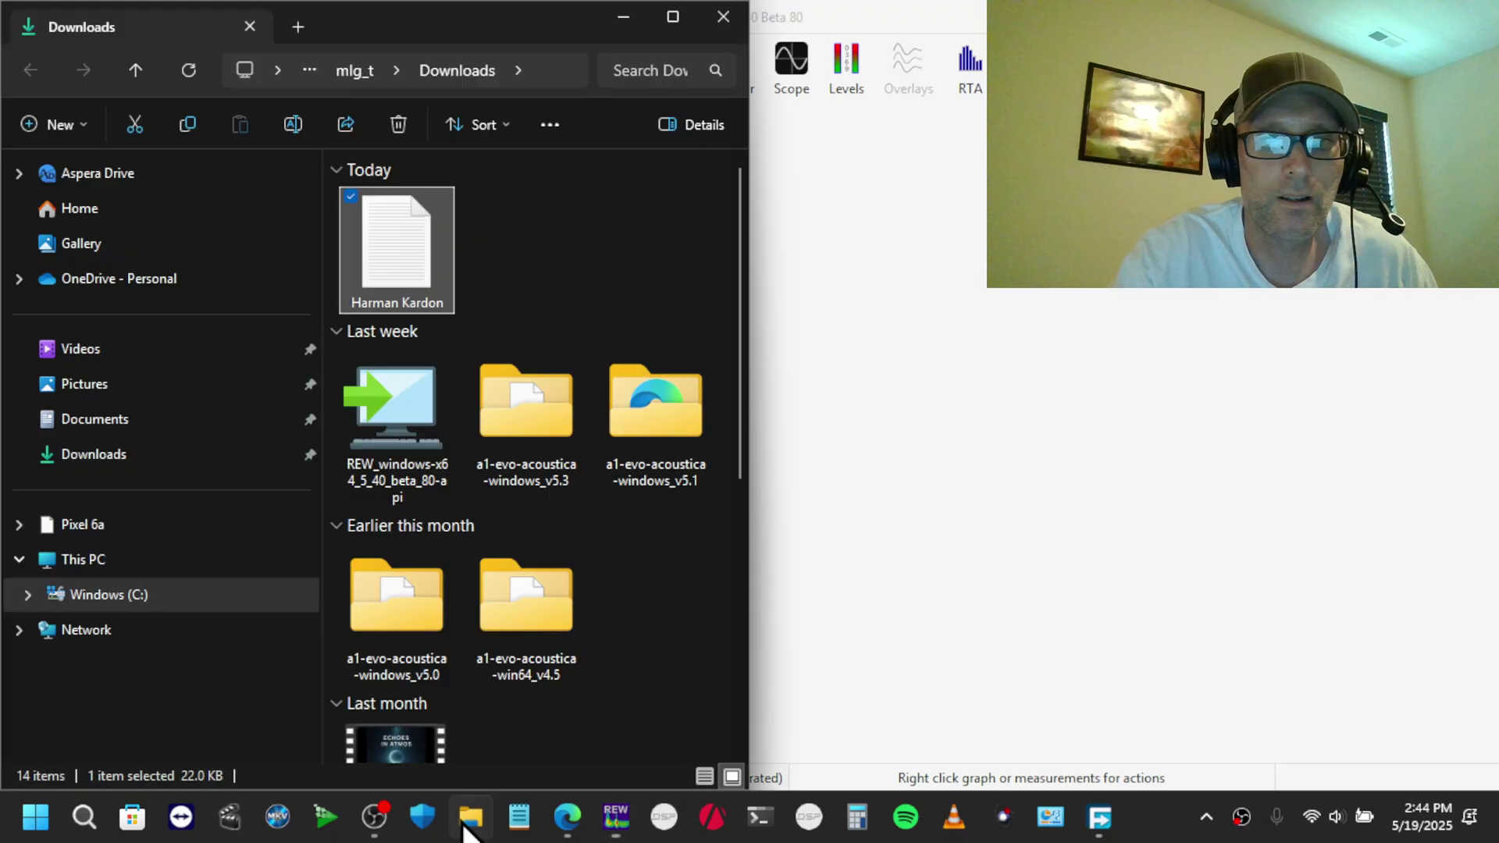
click(123, 416)
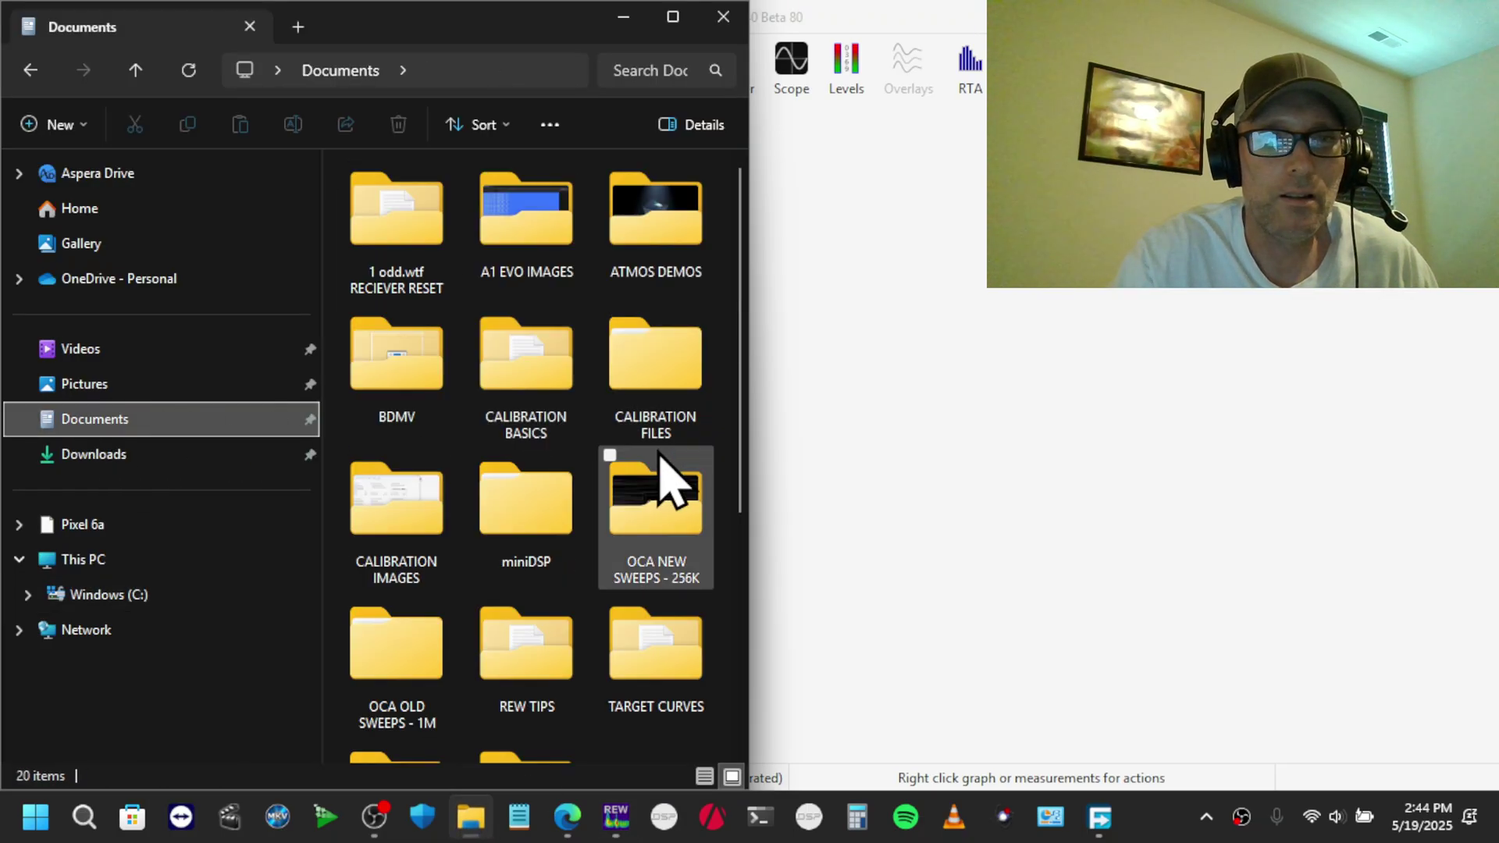
drag(750, 388, 1245, 341)
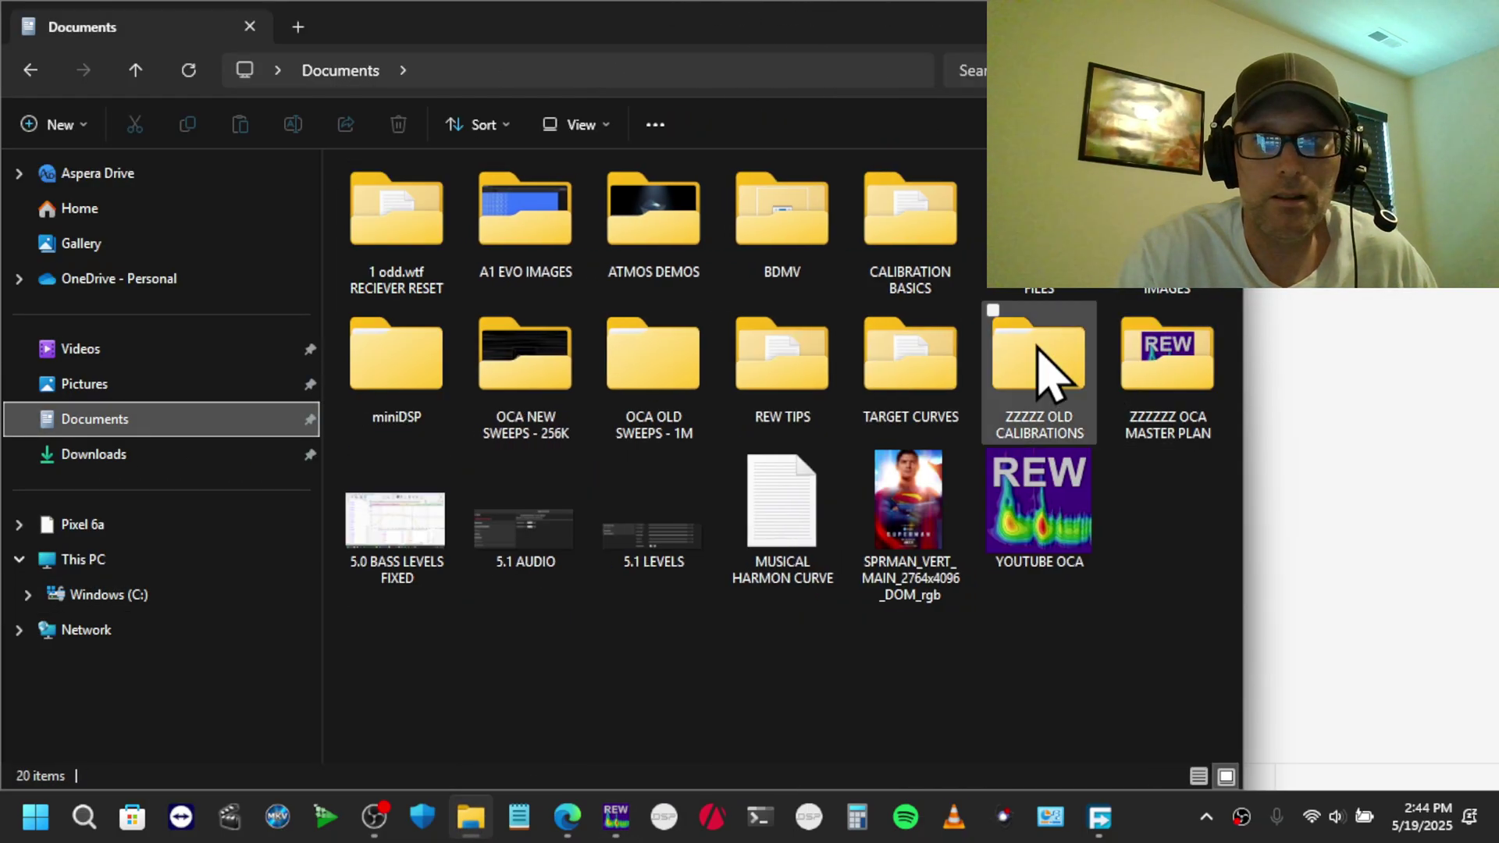
click(791, 495)
drag(791, 500, 1302, 290)
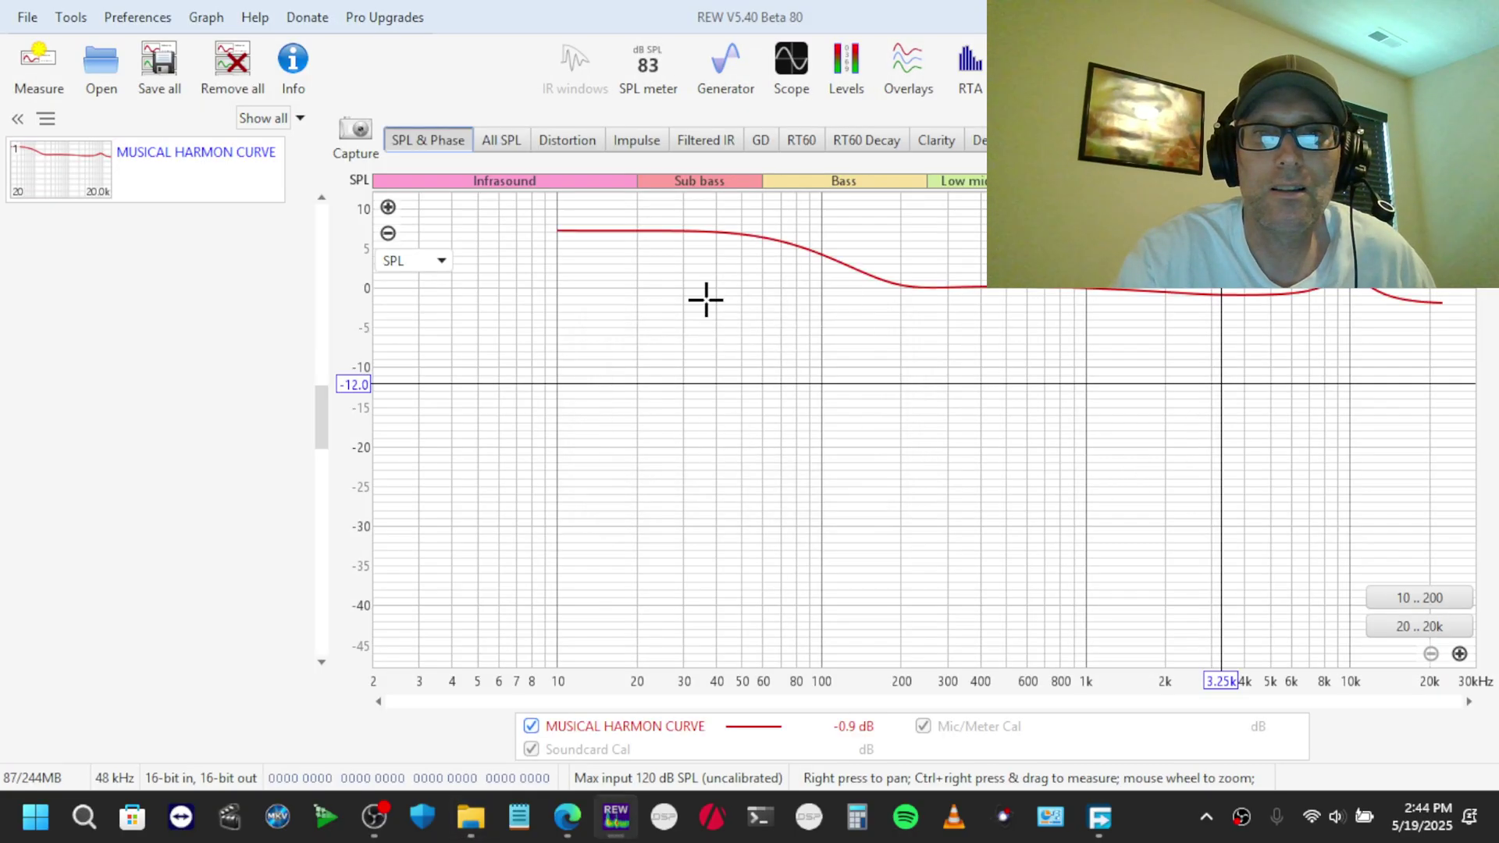
Remove the loaded measurement and replace 0 5 HARMON TARGET CURVE with MUSICAL HARMON CURVE.txt as house curve
drag(323, 438, 320, 418)
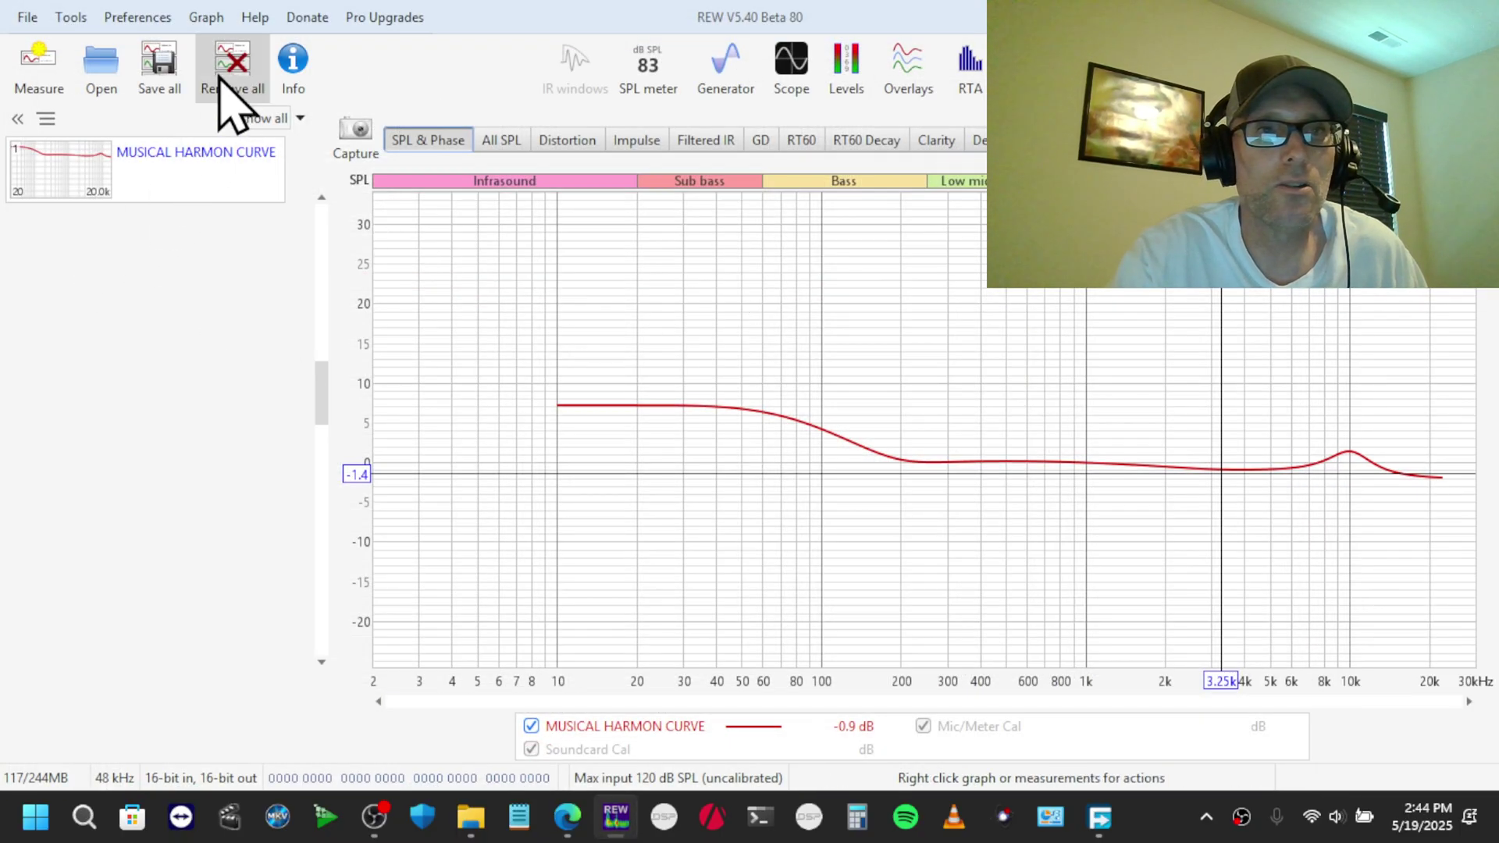
click(229, 64)
key(alt+Tab)
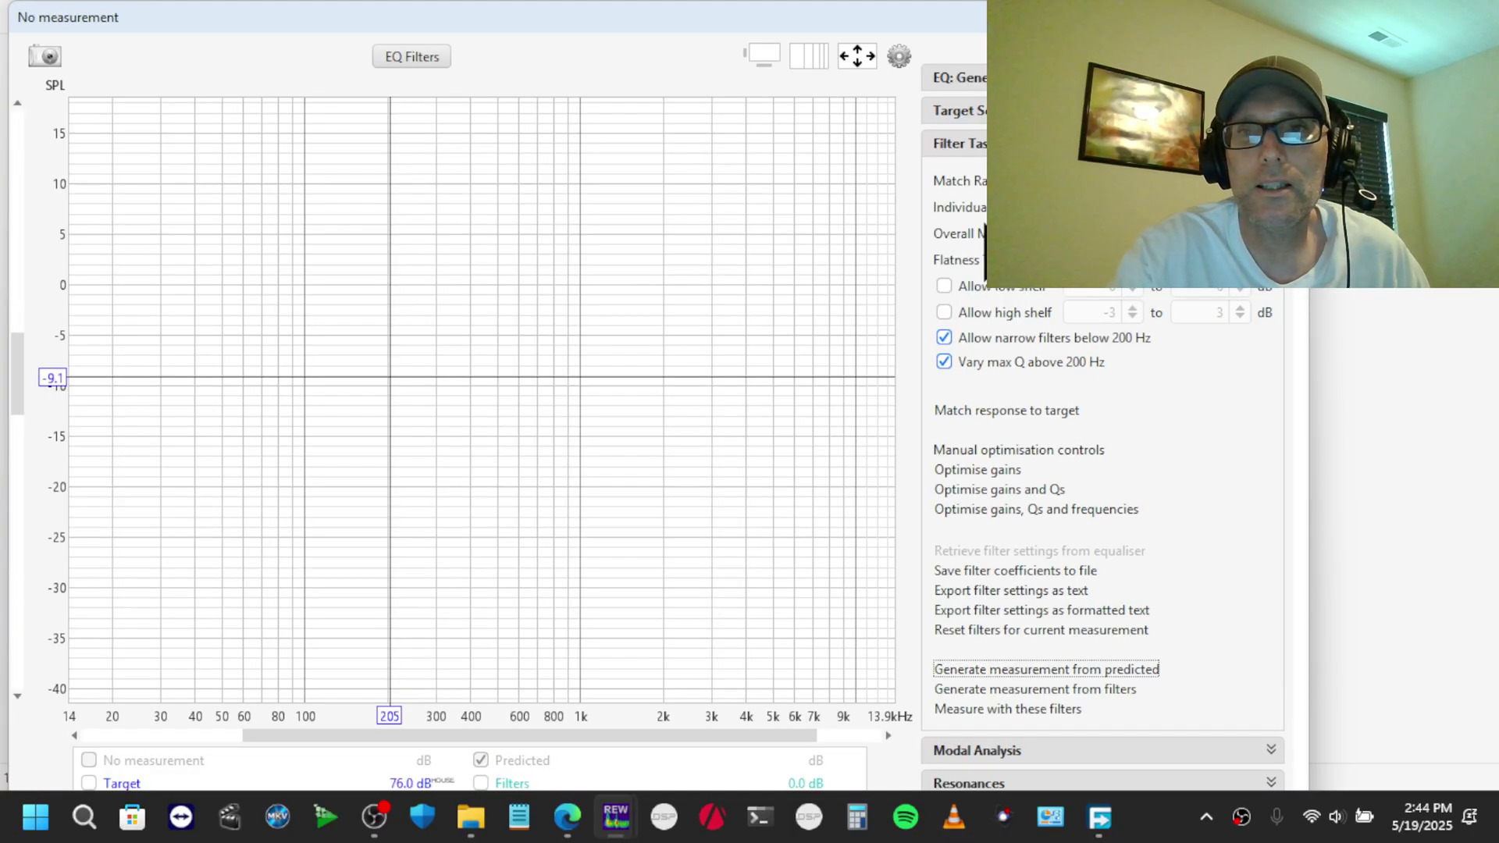
click(954, 110)
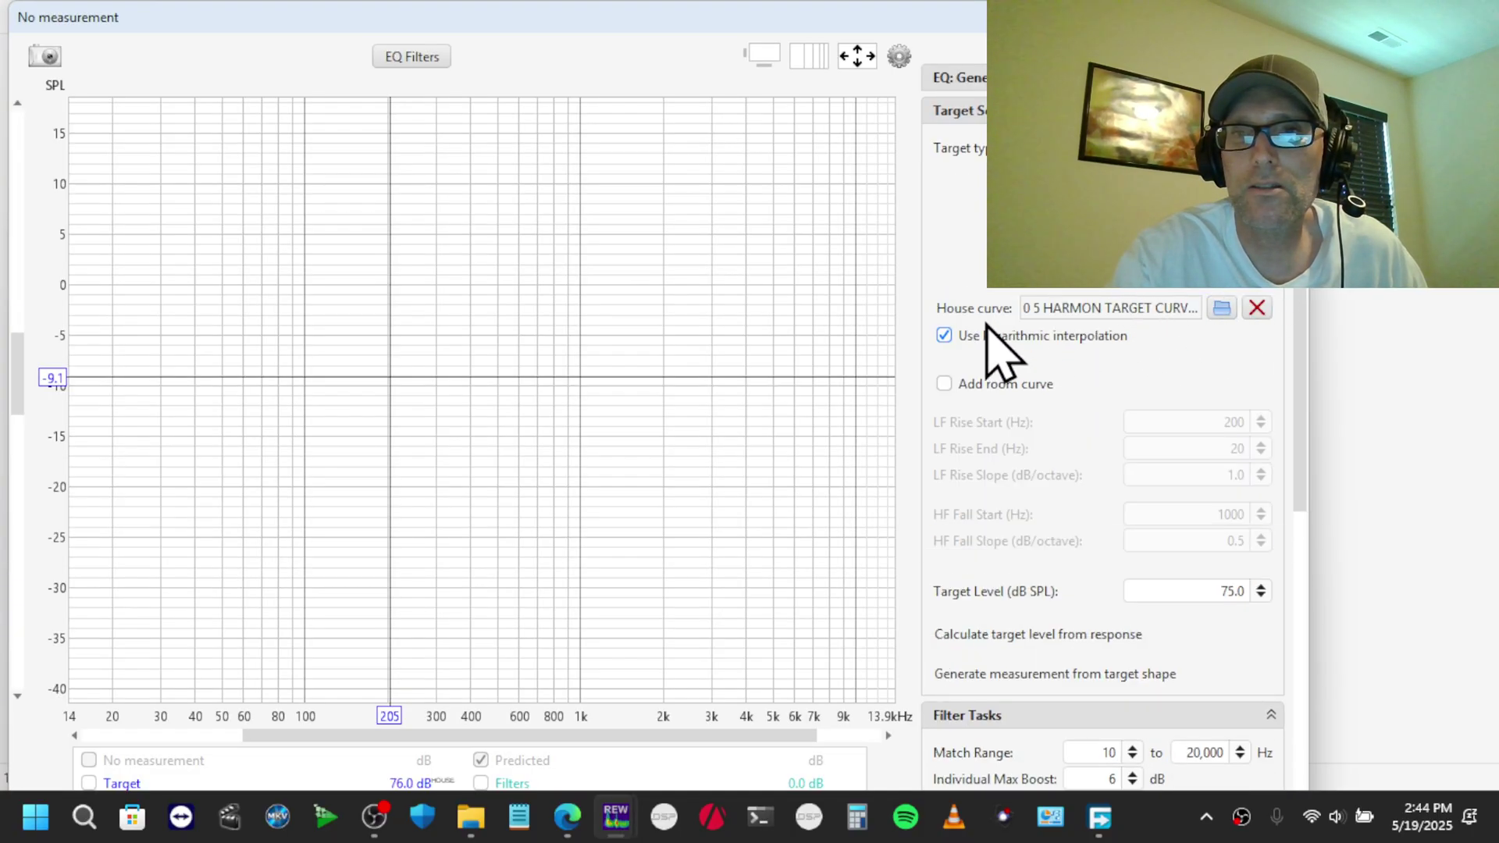
click(1256, 307)
click(1221, 309)
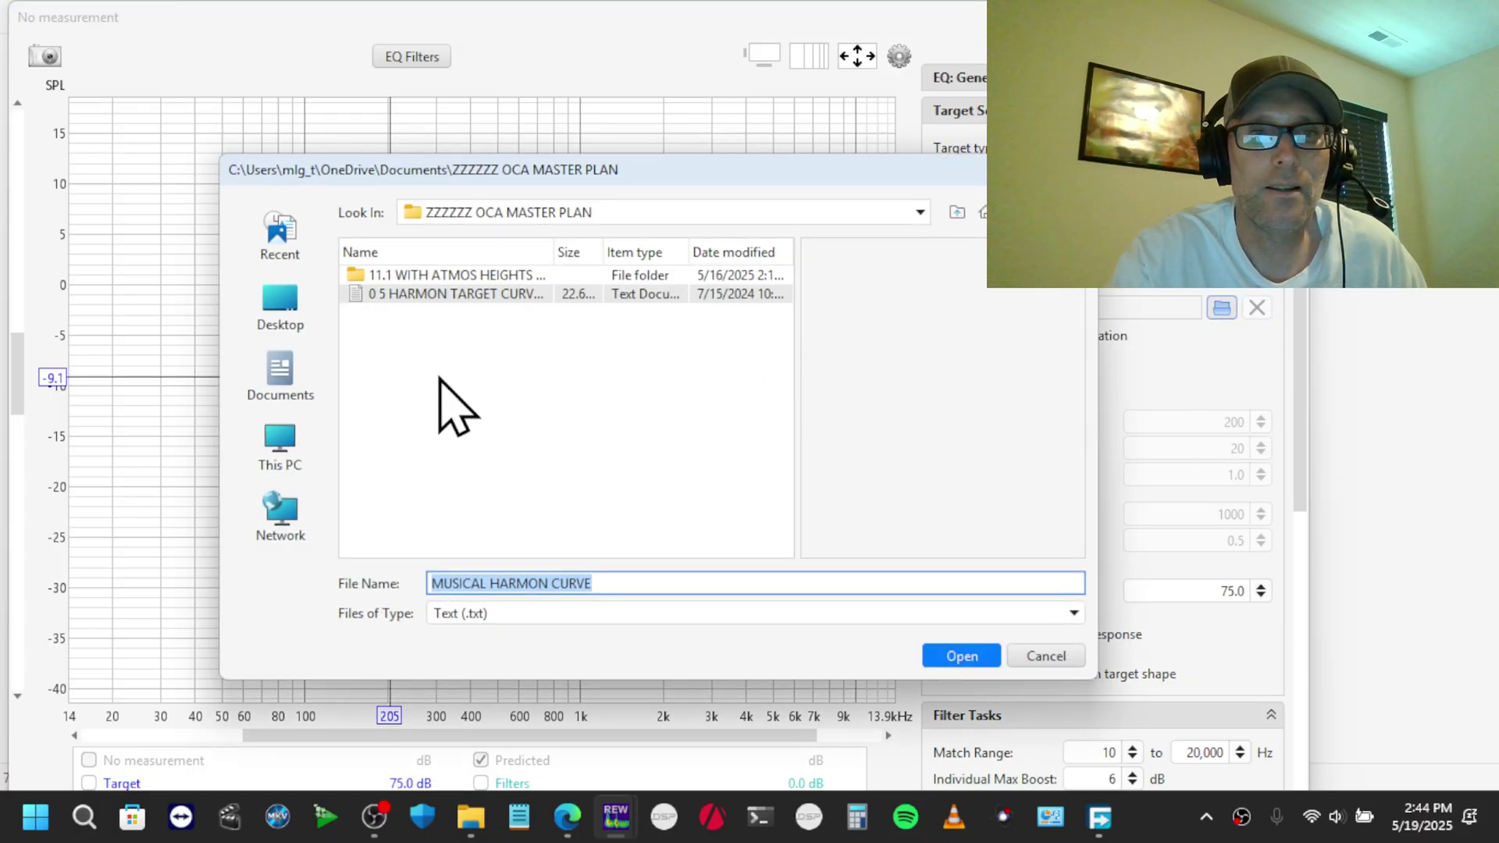
click(280, 374)
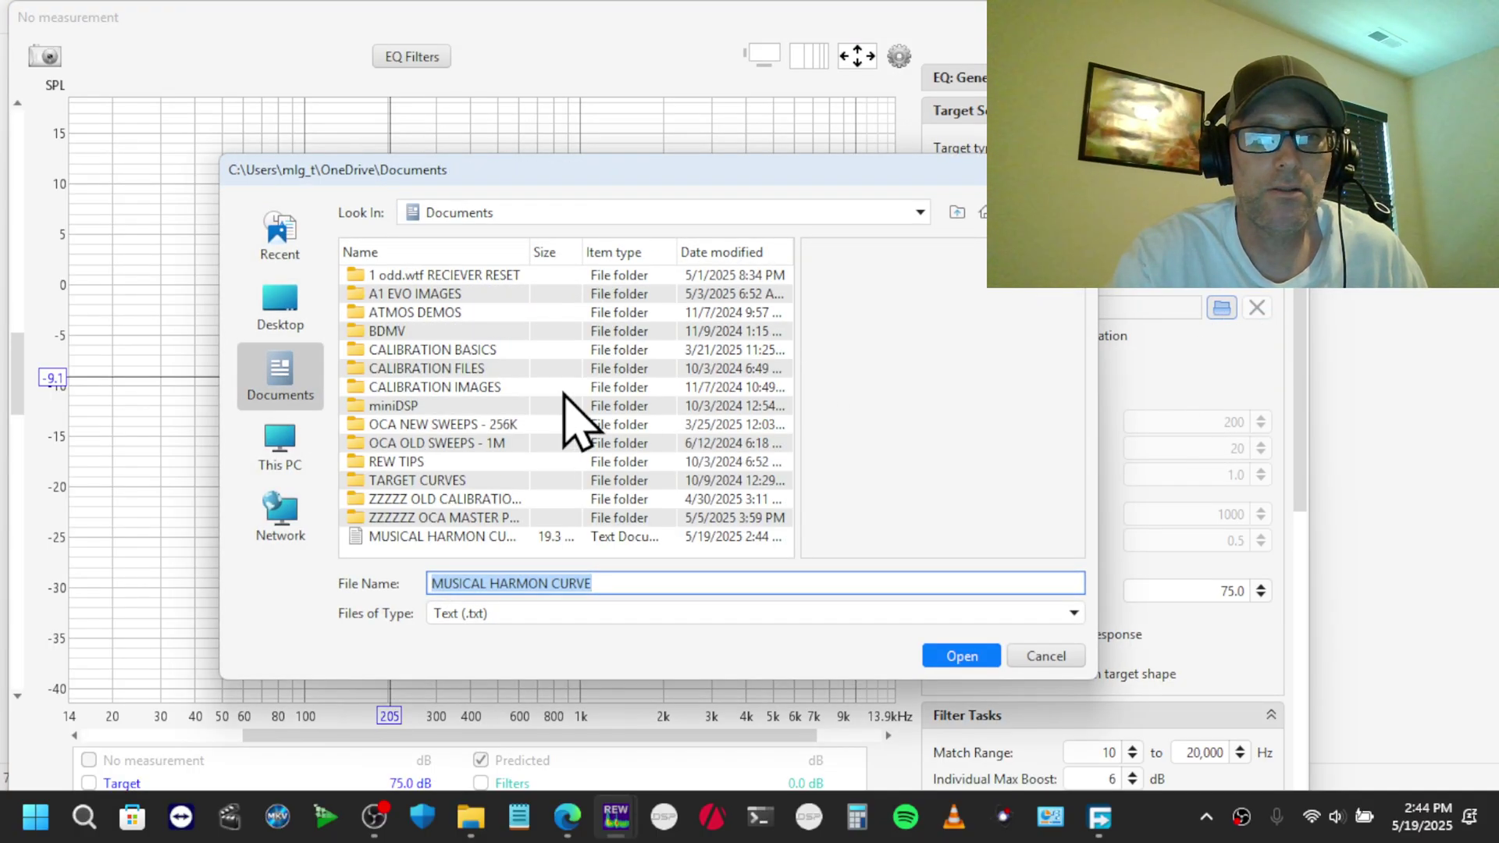
click(439, 537)
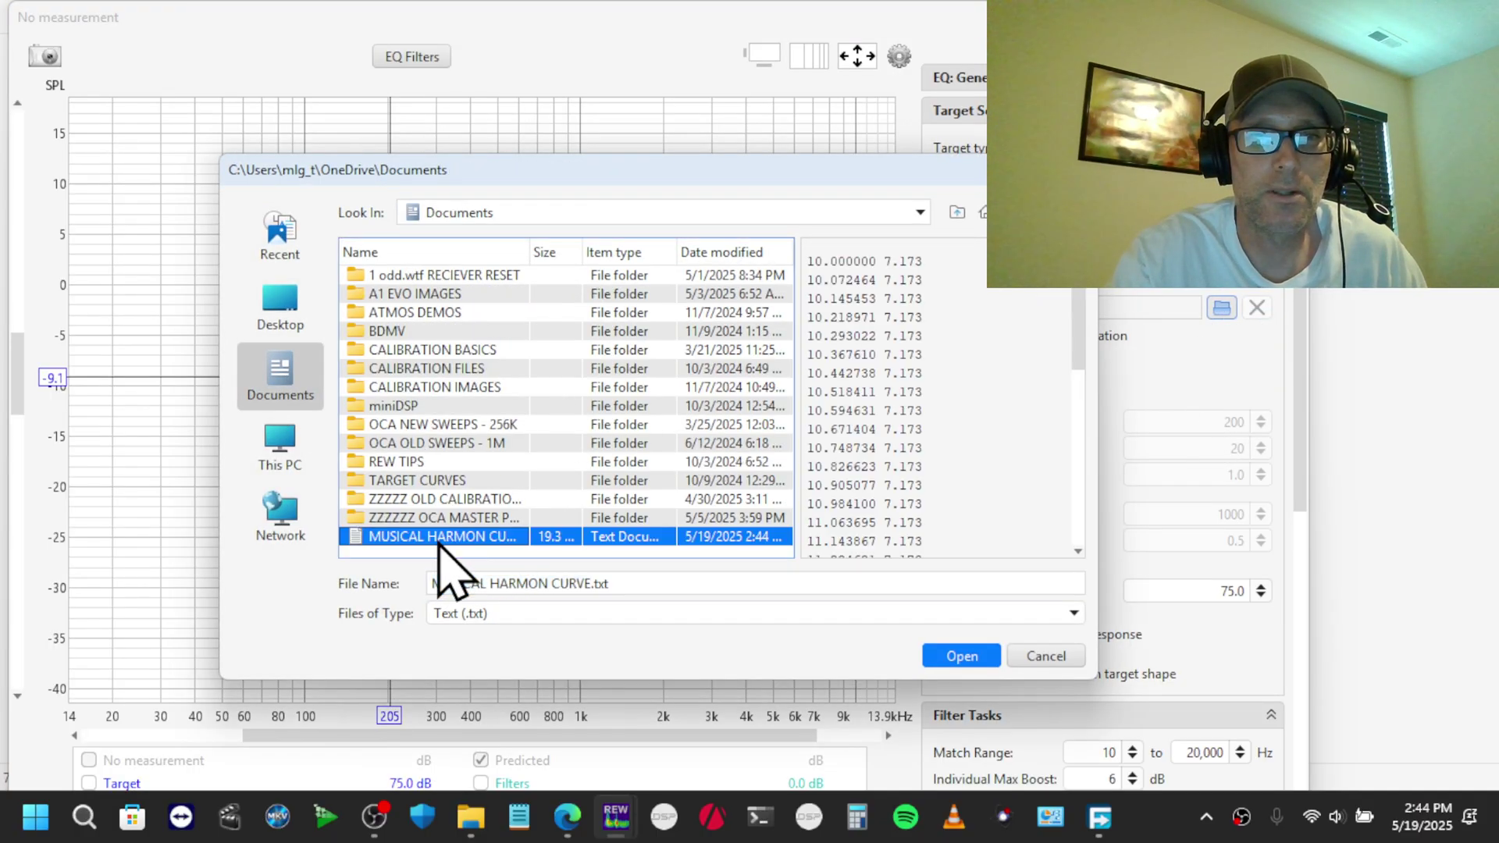
click(973, 656)
mouse_move(865, 646)
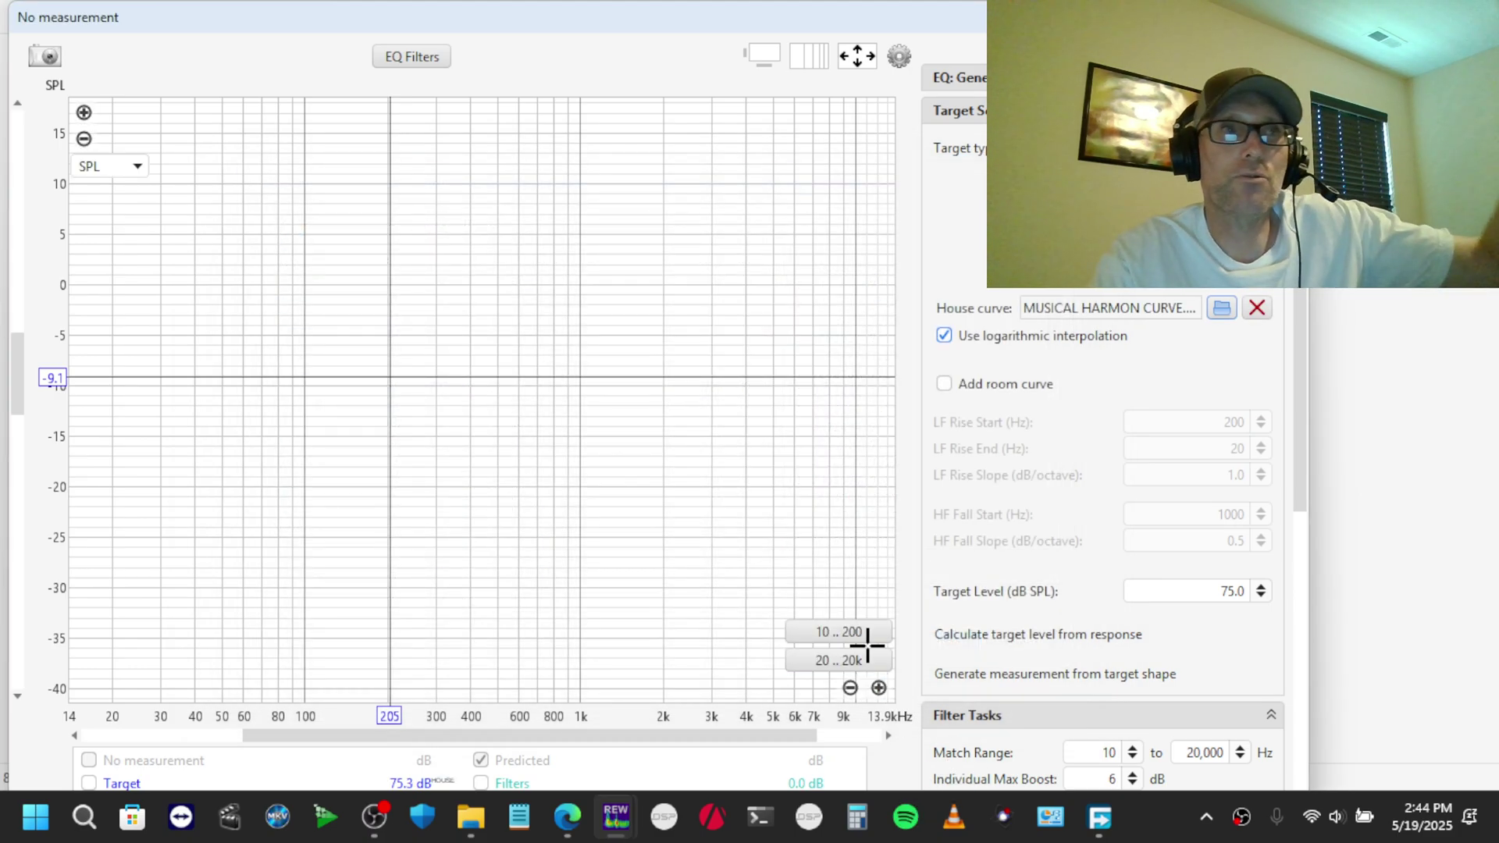